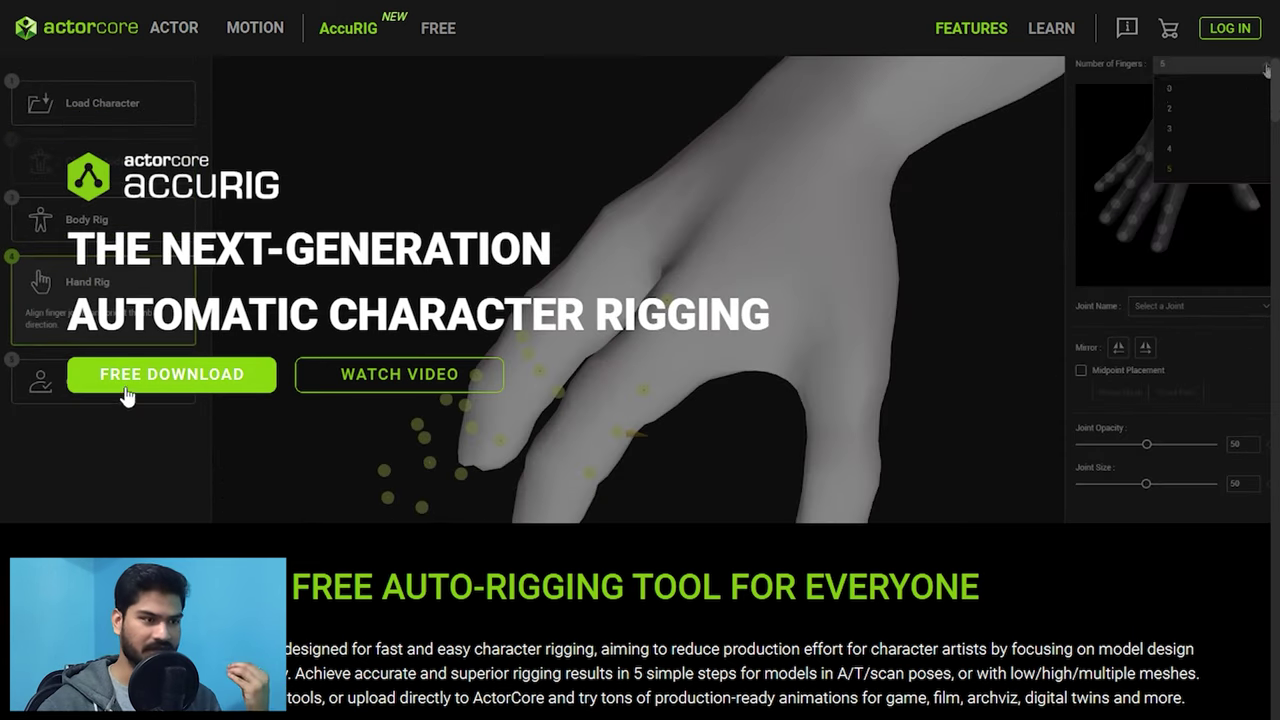
- Start the free AccuRIG installer download from the ActorCore product page
left_click(178, 380)
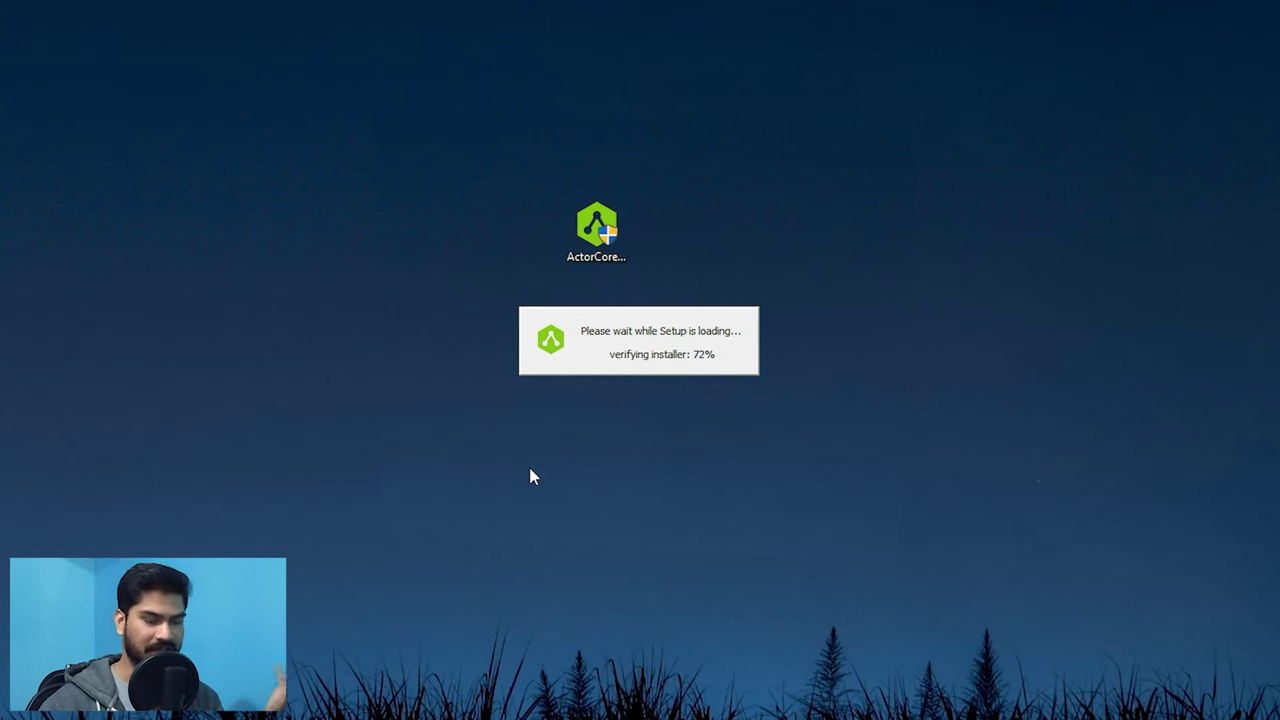
- Accept the licence and install AccuRIG into the default Program Files folder
left_click(748, 503)
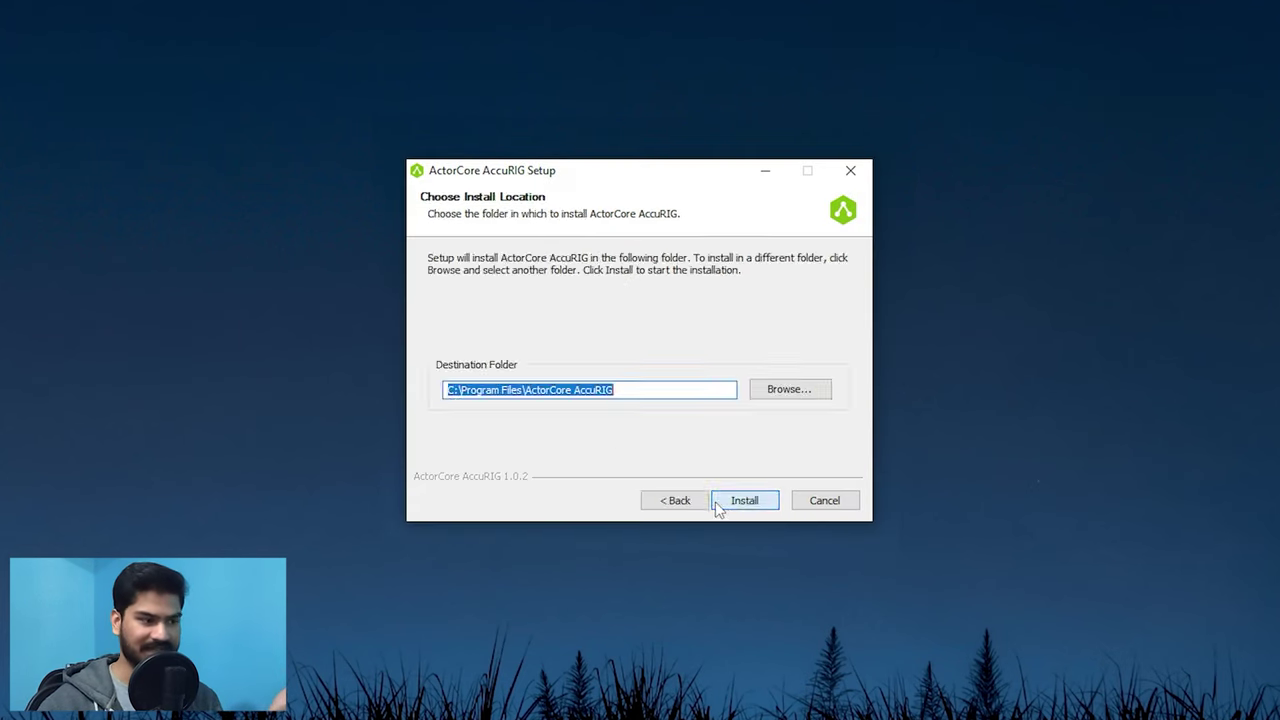
left_click(720, 503)
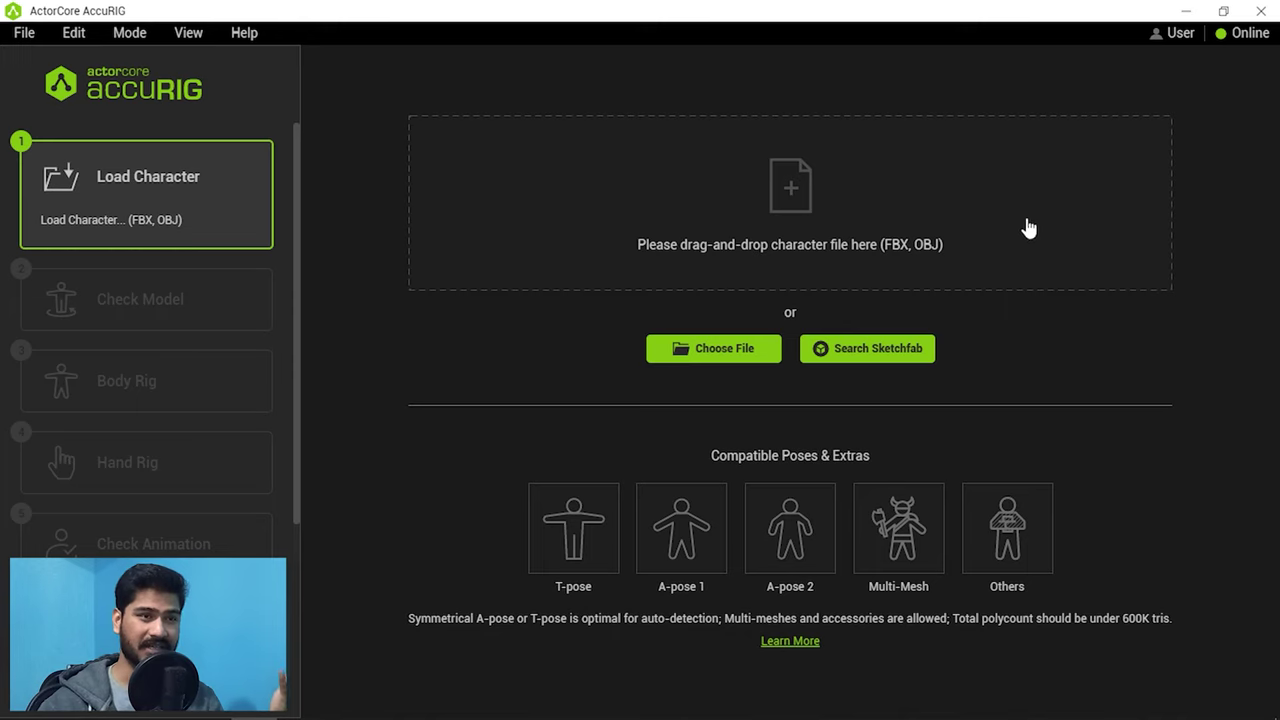
- Sign in with a Google account and load the Bianca.obj sample character
left_click(1179, 34)
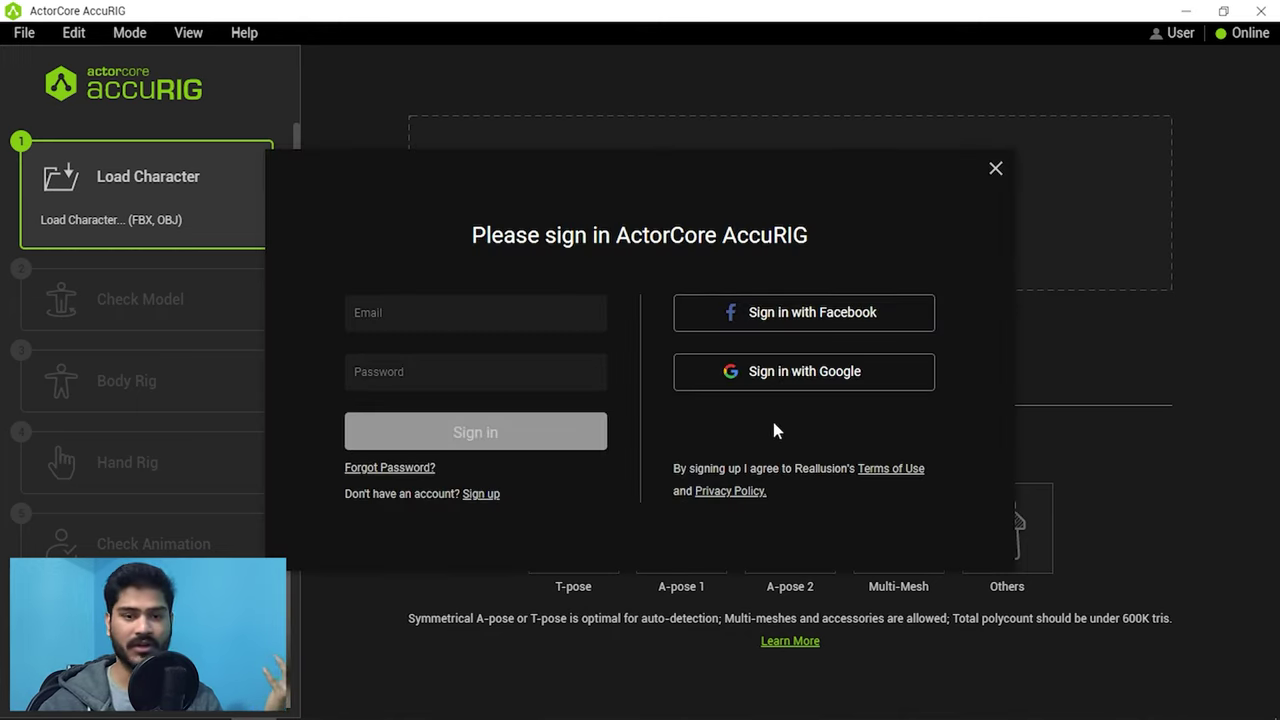
left_click(779, 381)
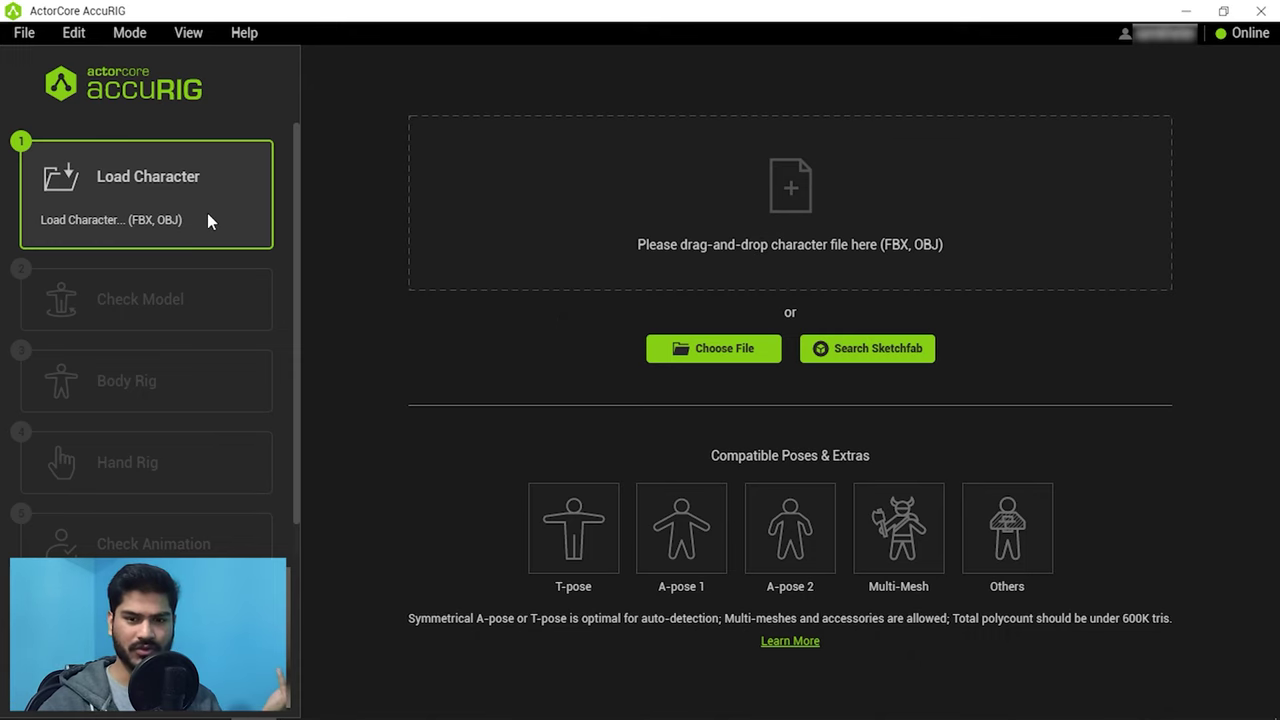
left_click(722, 350)
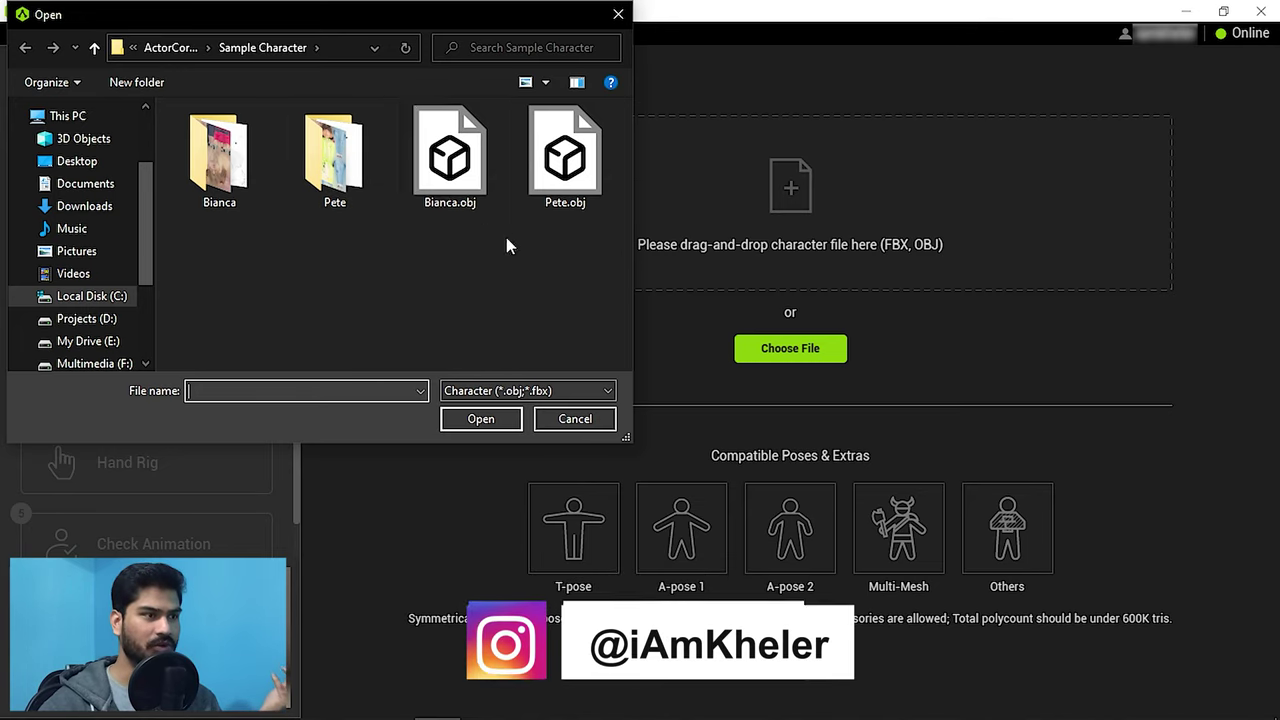
left_click(455, 175)
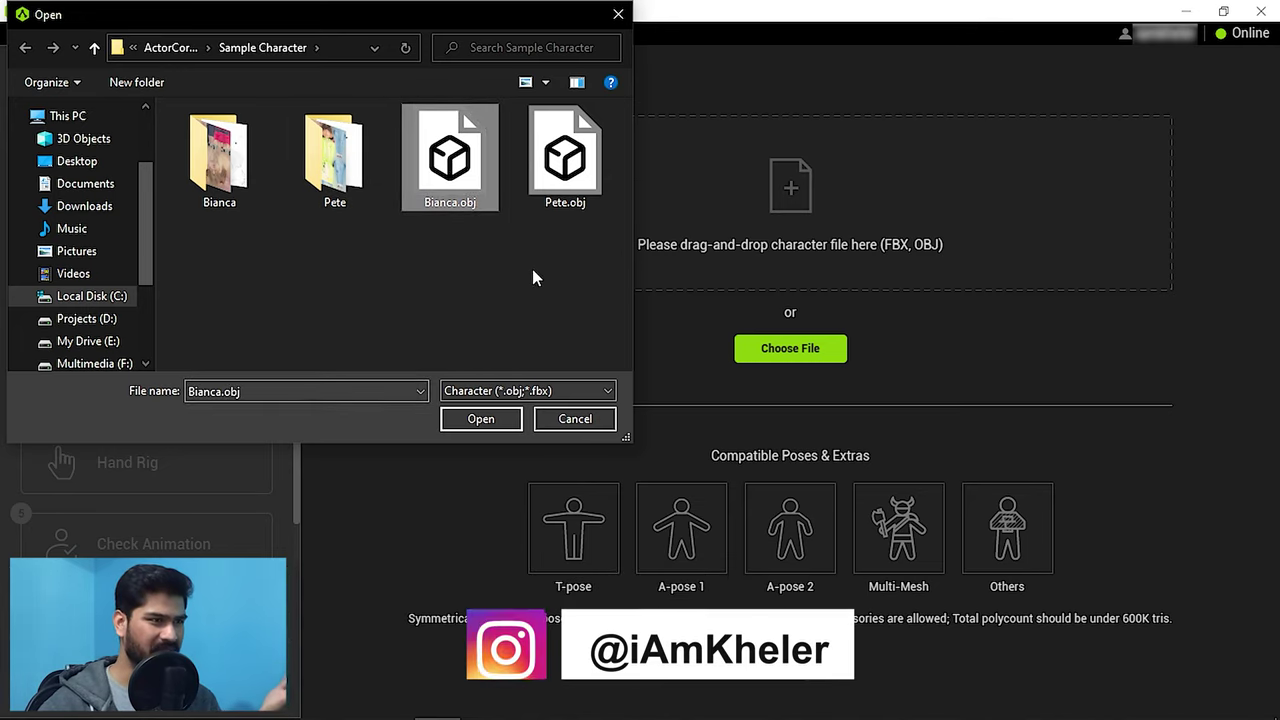
left_click(482, 425)
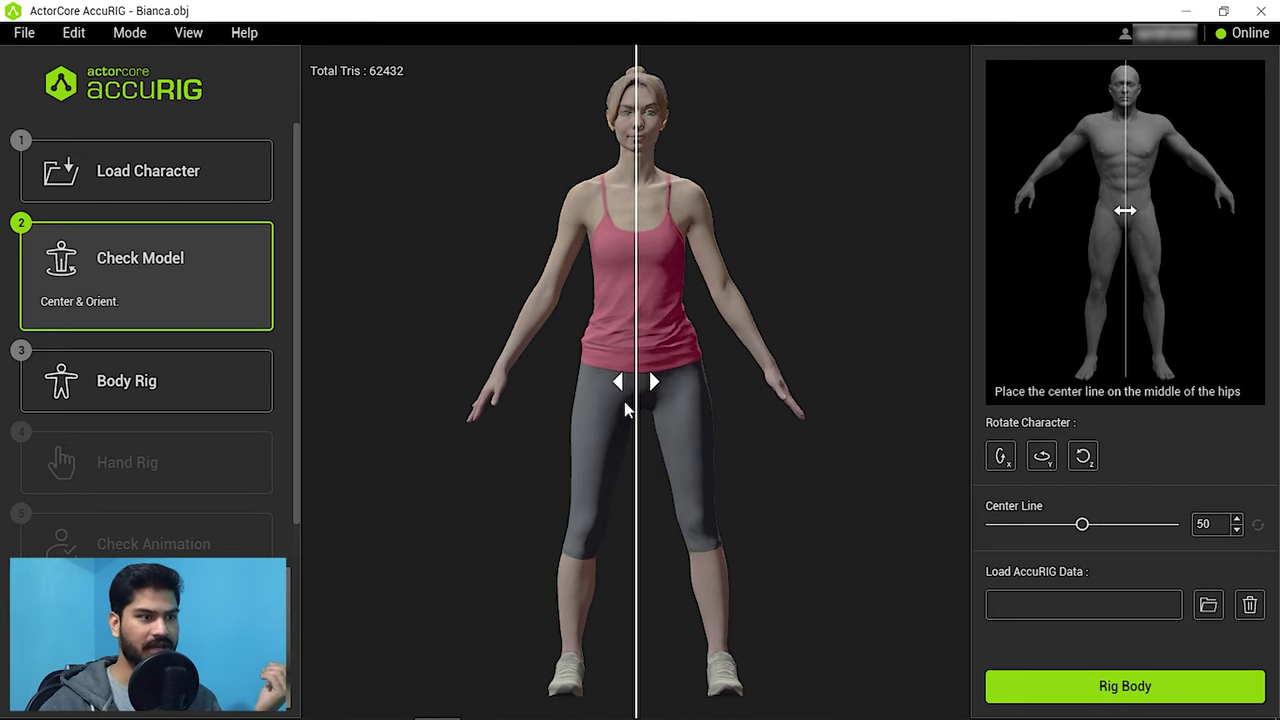
- Move the center line onto the middle of Bianca's hips at 50.49
left_click_drag(636, 466, 641, 500)
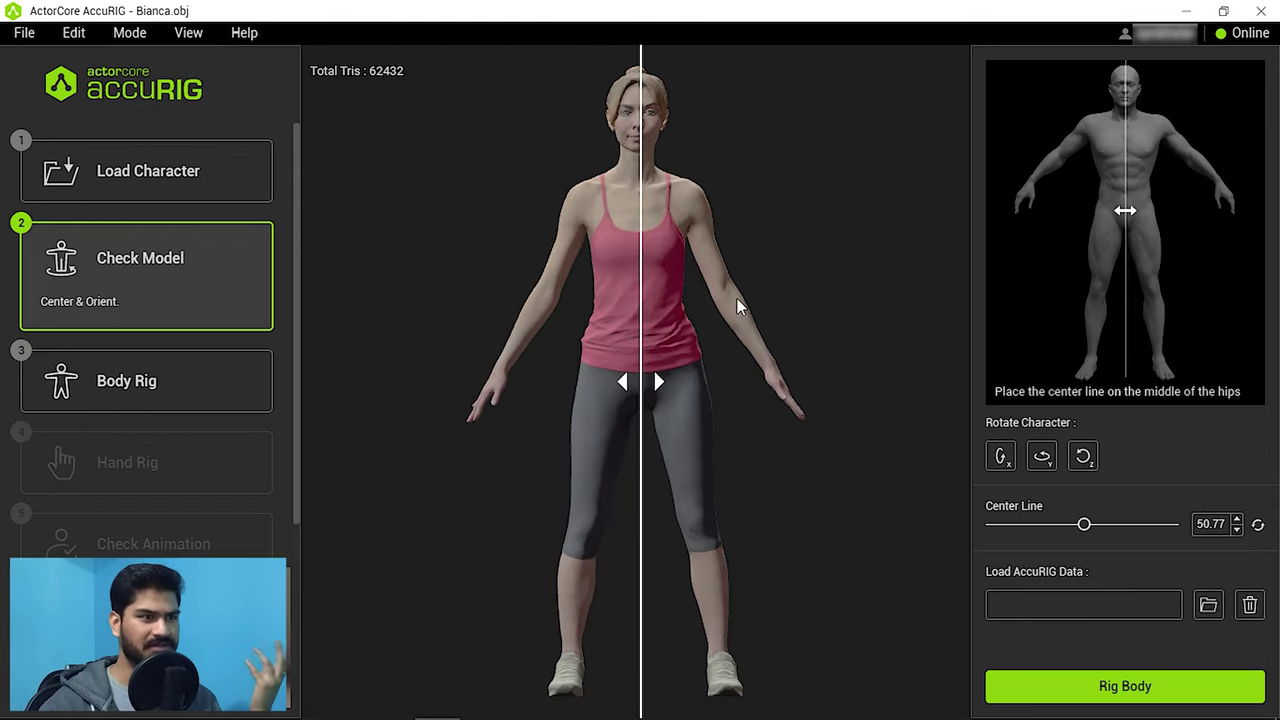
left_click_drag(641, 482, 638, 488)
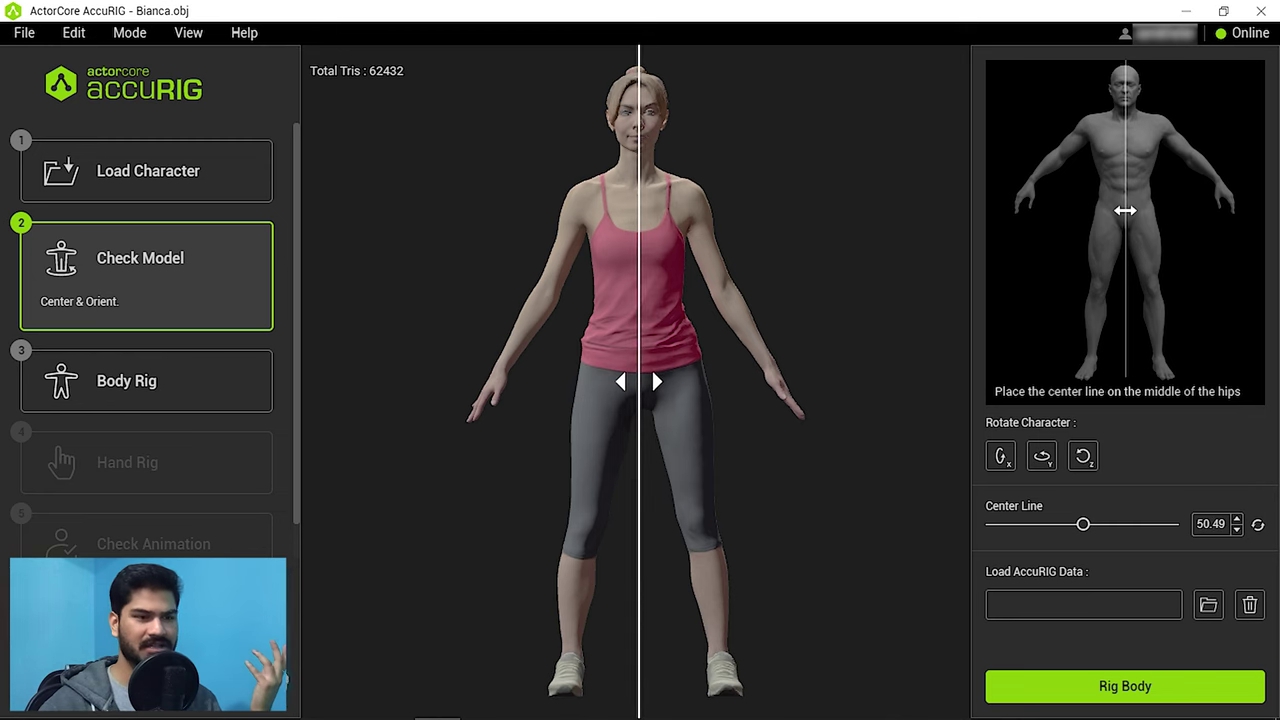
- Auto-place Bianca's body joints and orbit around to view them from behind
left_click(1122, 688)
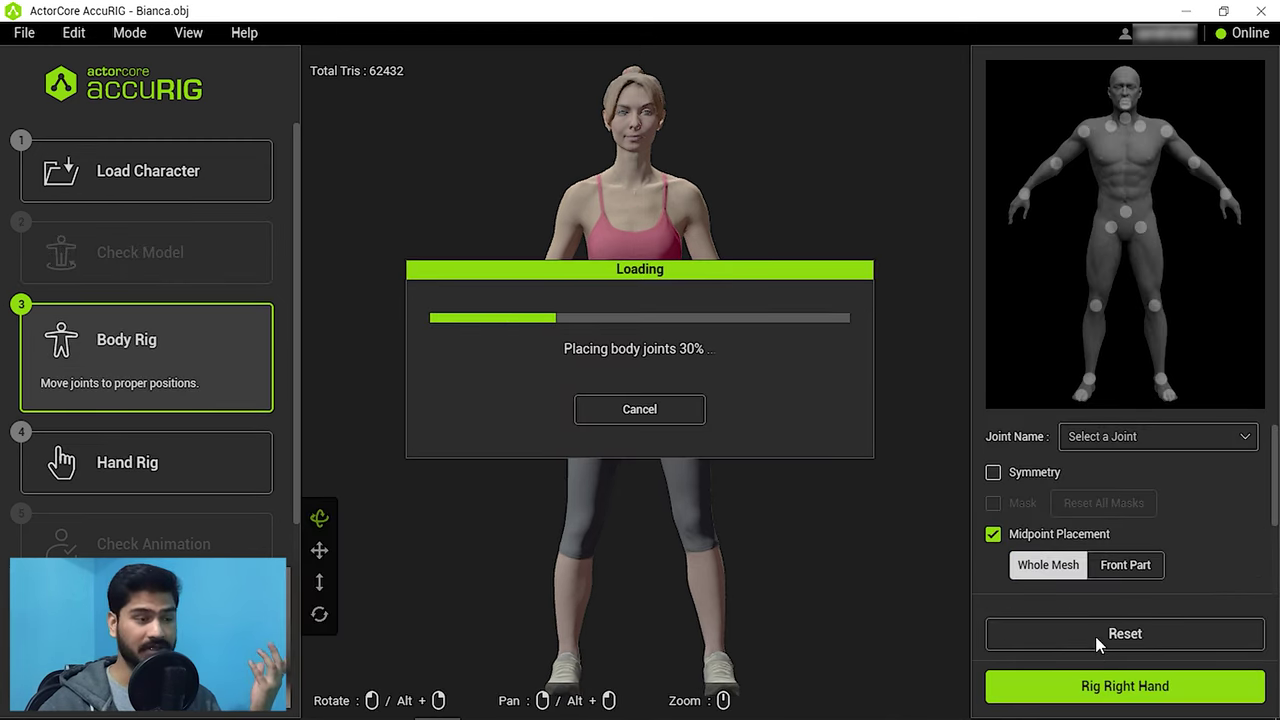
mouse_move(757, 466)
left_mouse_down()
mouse_move(446, 451)
mouse_move(883, 480)
mouse_move(320, 520)
left_mouse_up()
scroll(320, 520, "up", 3)
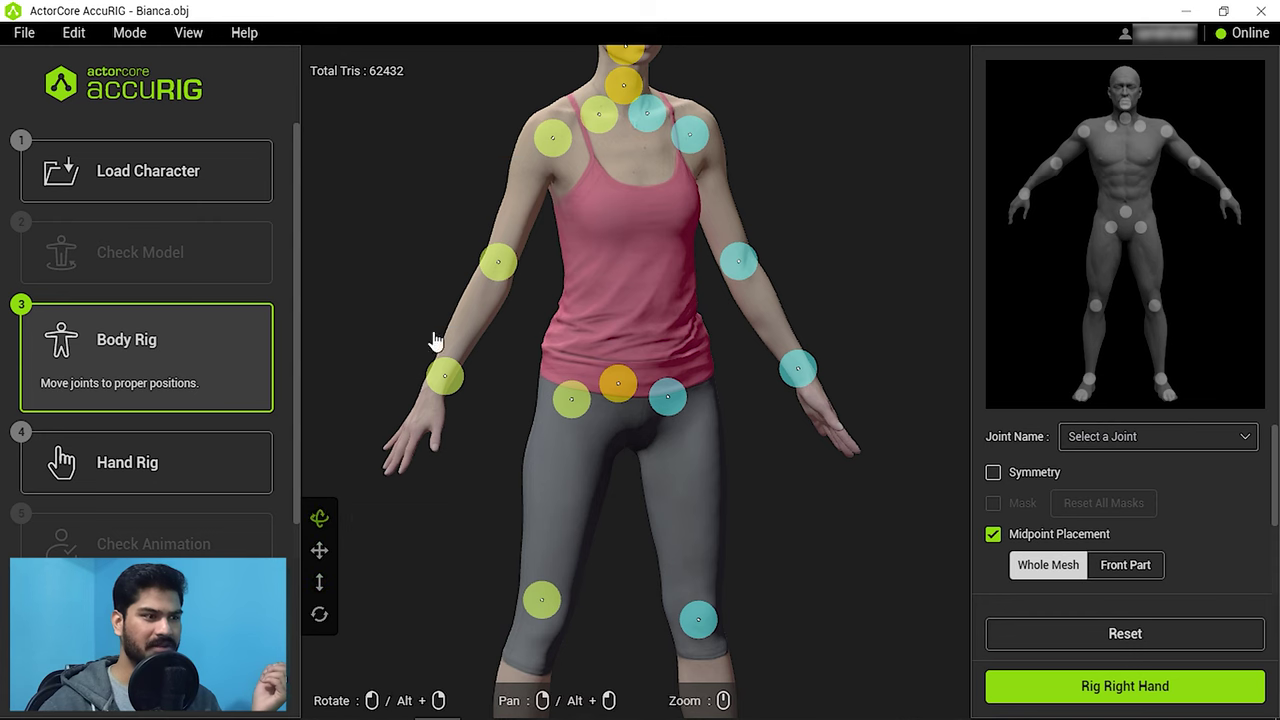
mouse_move(434, 349)
left_mouse_down()
mouse_move(514, 320)
mouse_move(677, 306)
mouse_move(460, 294)
mouse_move(383, 260)
left_mouse_up()
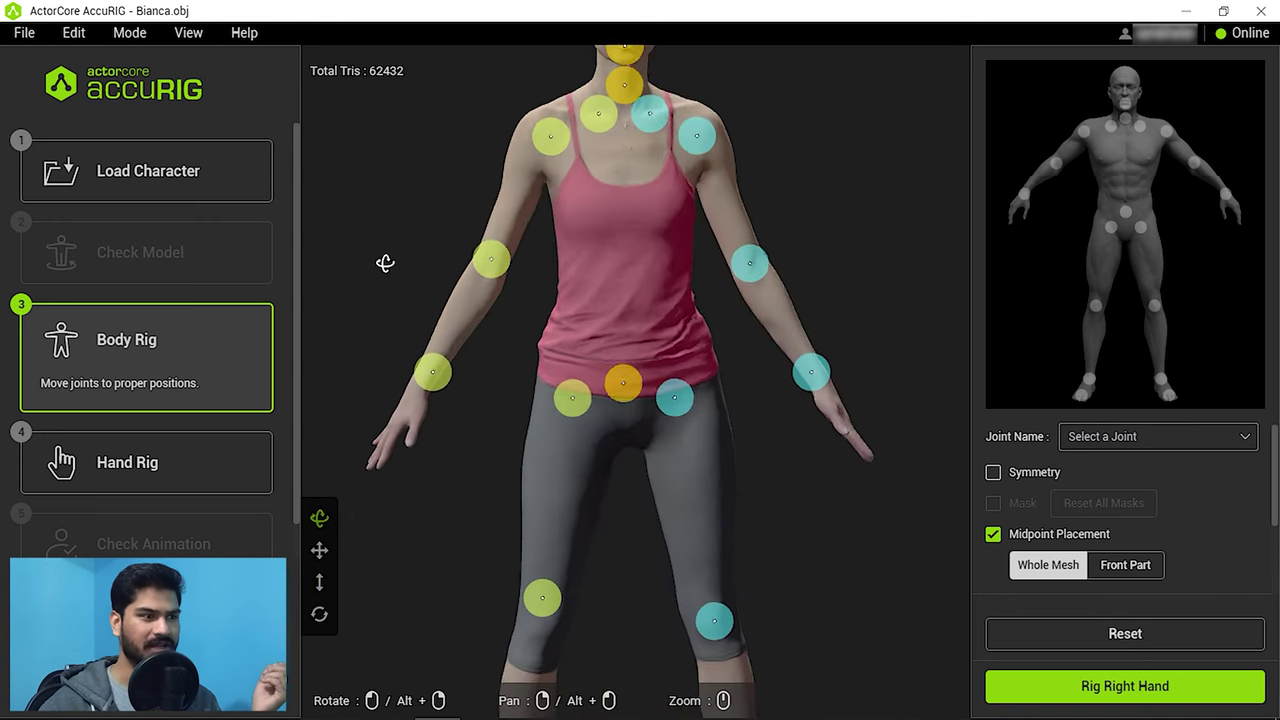
left_click(319, 550)
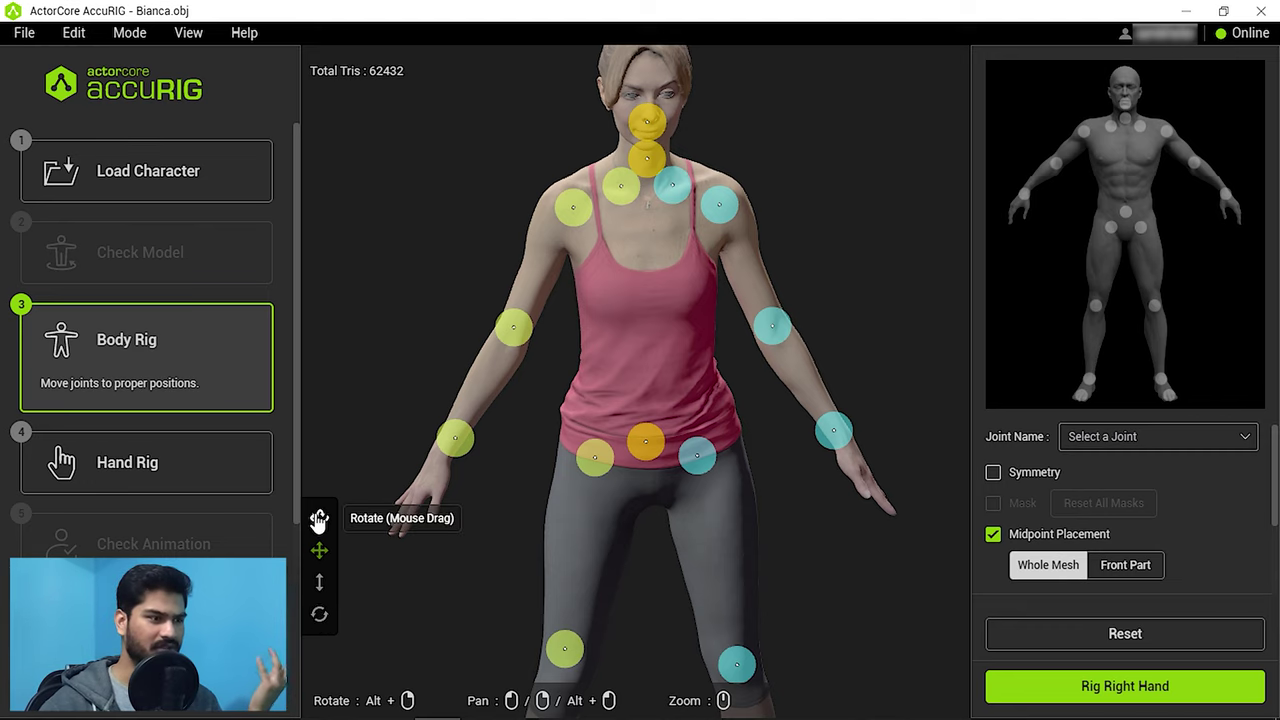
left_click(319, 518)
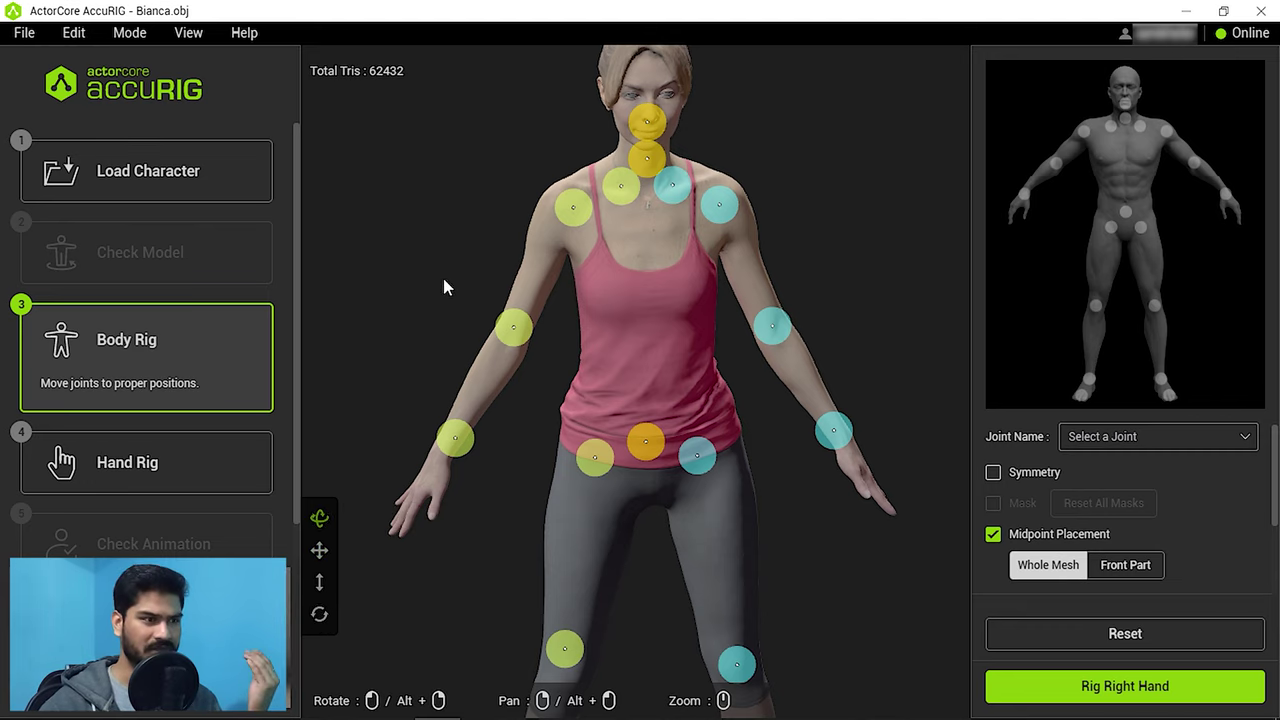
mouse_move(474, 280)
left_mouse_down()
mouse_move(411, 217)
mouse_move(520, 292)
mouse_move(431, 266)
mouse_move(476, 257)
left_mouse_up()
- Inspect the upper-body joints from a low angle and select the right wrist joint
scroll(465, 228, "down", 5)
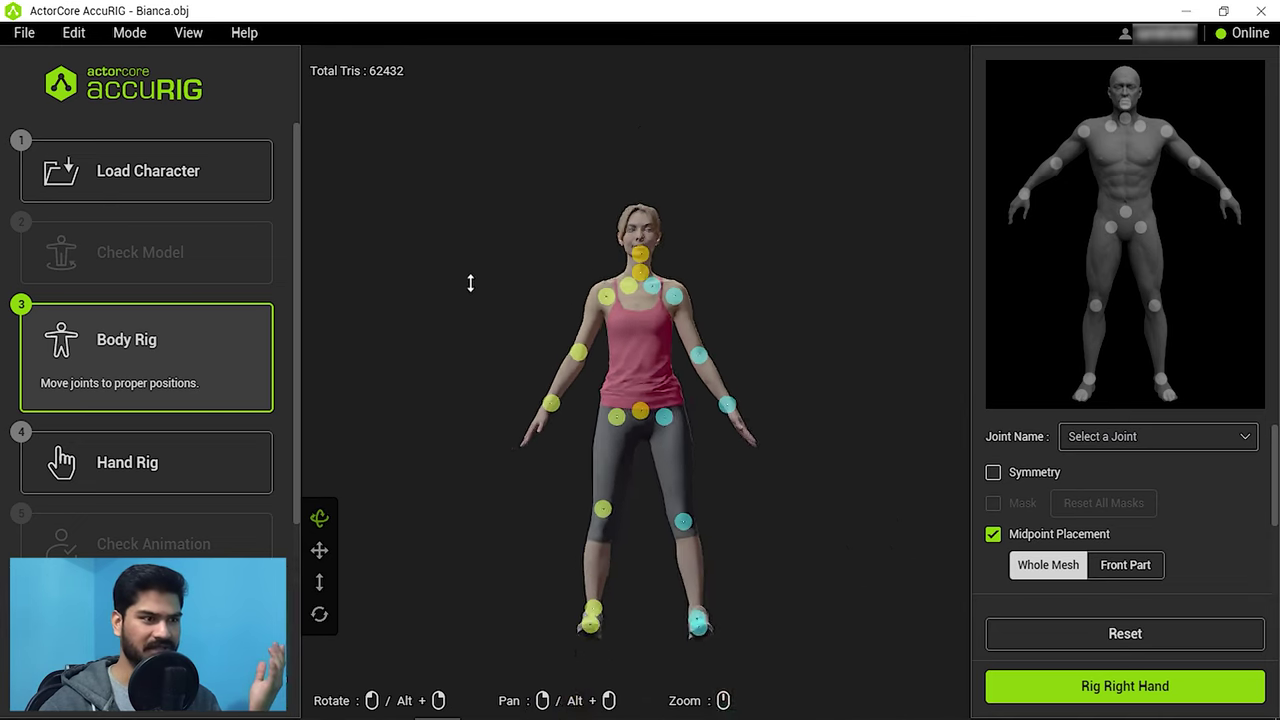
scroll(471, 280, "up", 4)
scroll(486, 251, "down", 1)
scroll(486, 263, "up", 1)
scroll(495, 230, "up", 2)
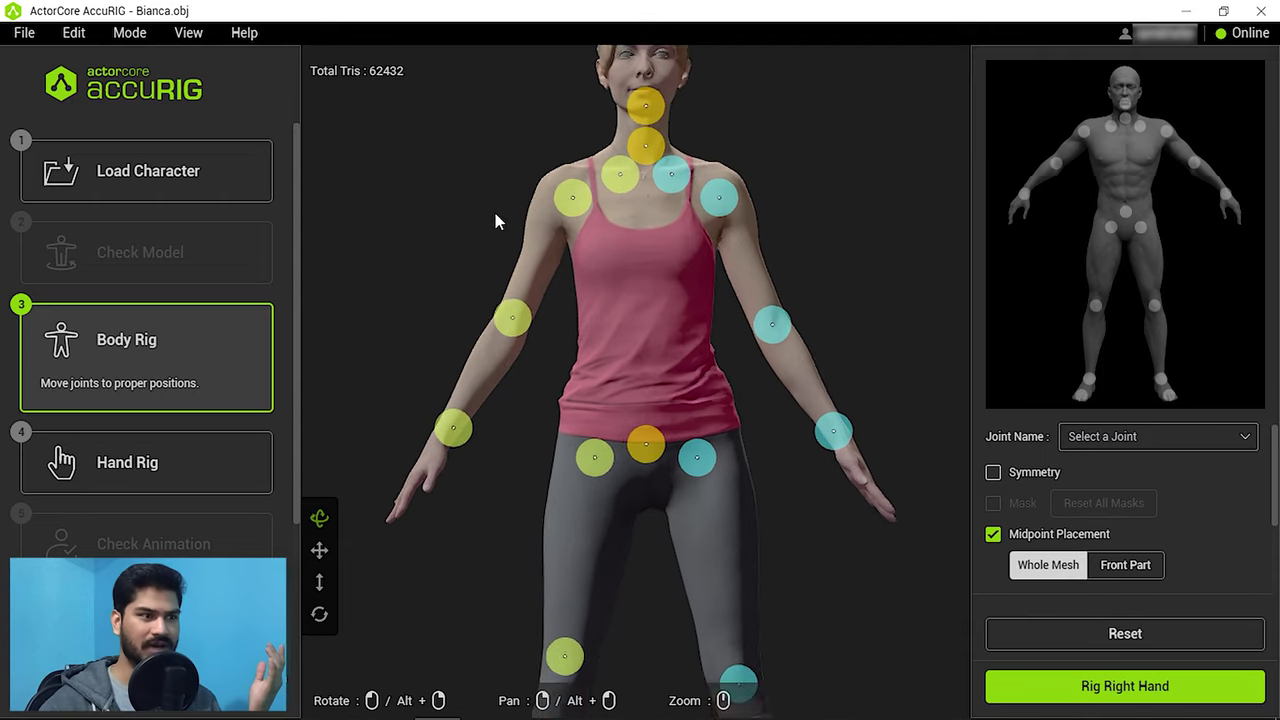
mouse_move(477, 309)
middle_mouse_down()
mouse_move(537, 249)
mouse_move(605, 386)
mouse_move(500, 337)
mouse_move(508, 300)
mouse_move(495, 280)
middle_mouse_up()
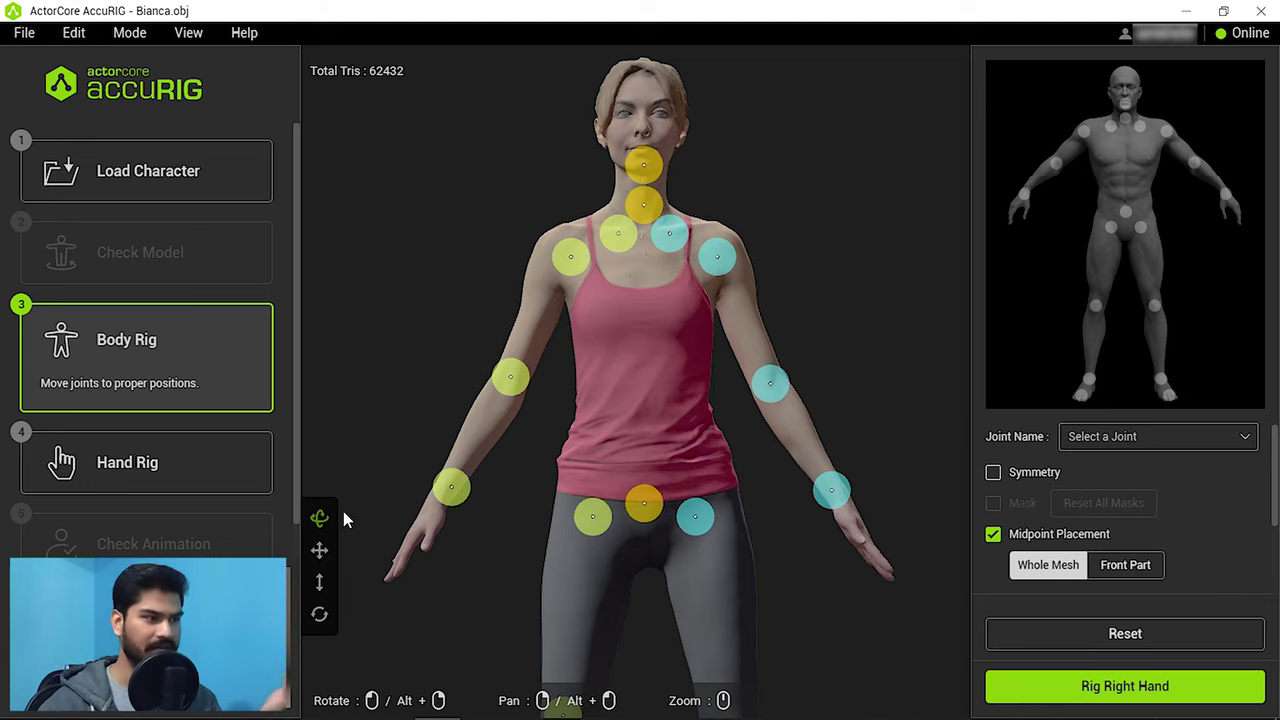
scroll(420, 460, "down", 3)
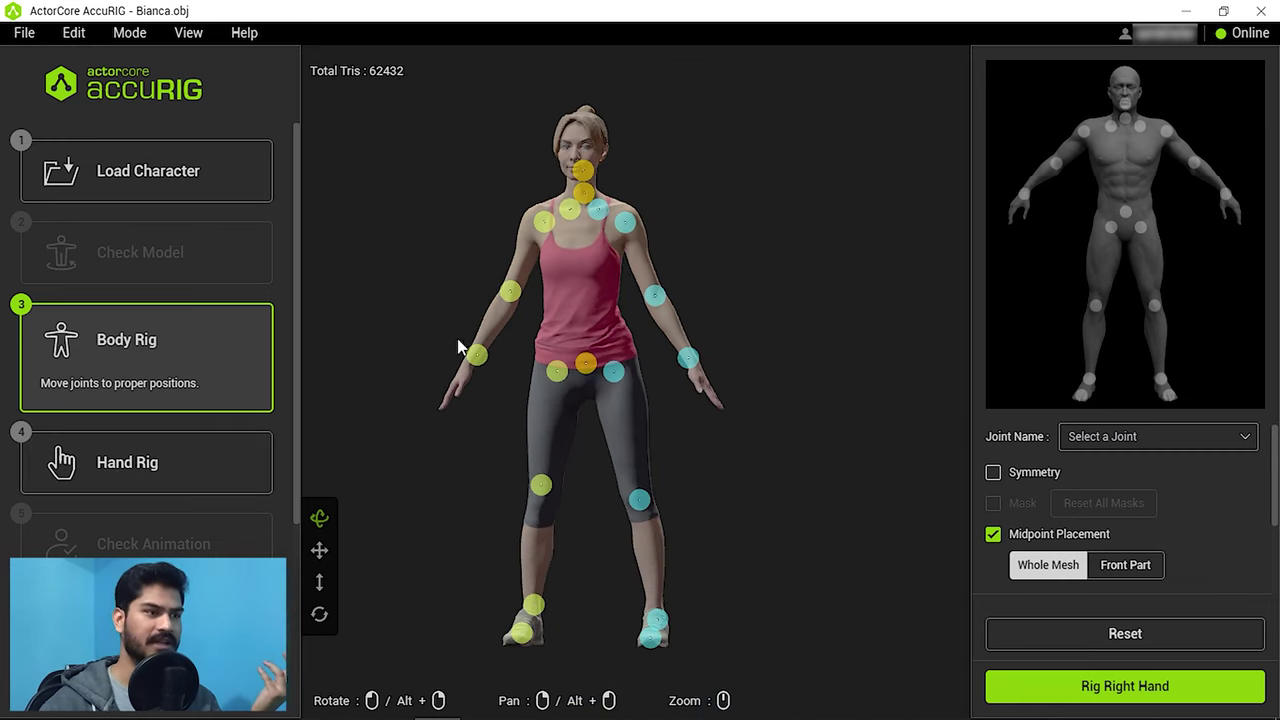
mouse_move(435, 338)
right_mouse_down()
mouse_move(511, 353)
mouse_move(486, 400)
right_mouse_up()
scroll(486, 400, "up", 3)
scroll(408, 449, "up", 2)
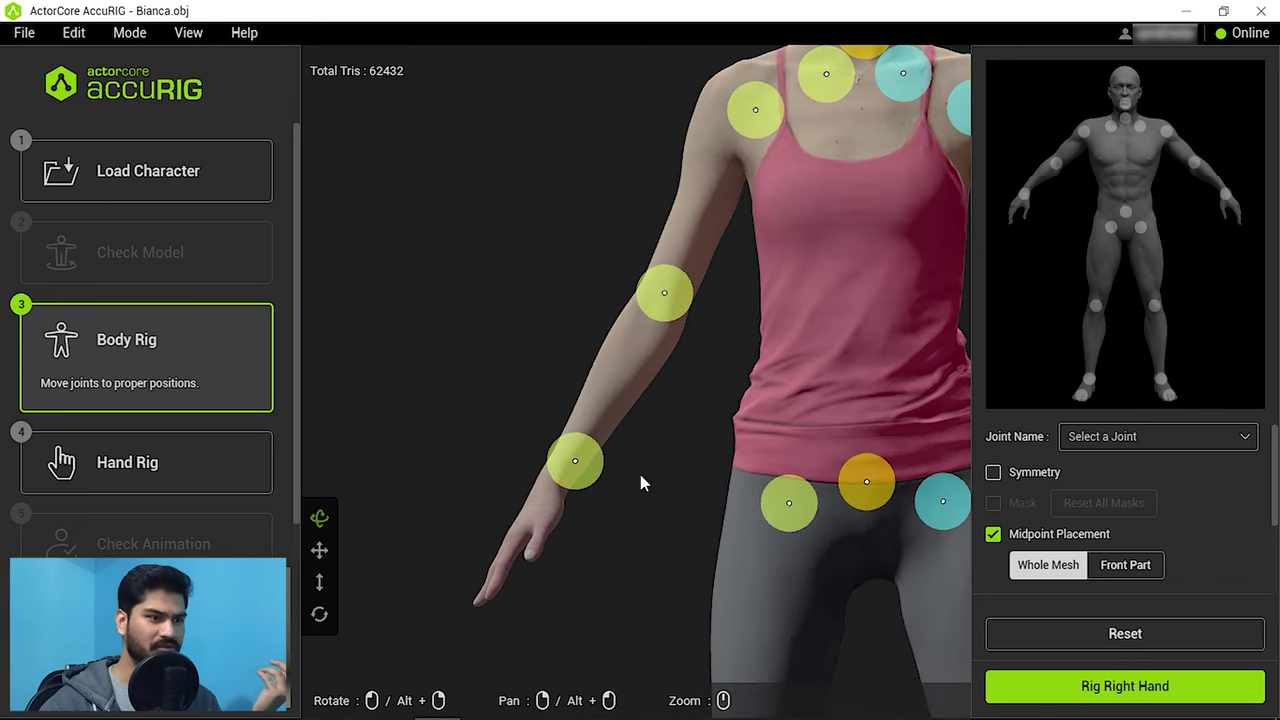
left_click(576, 467)
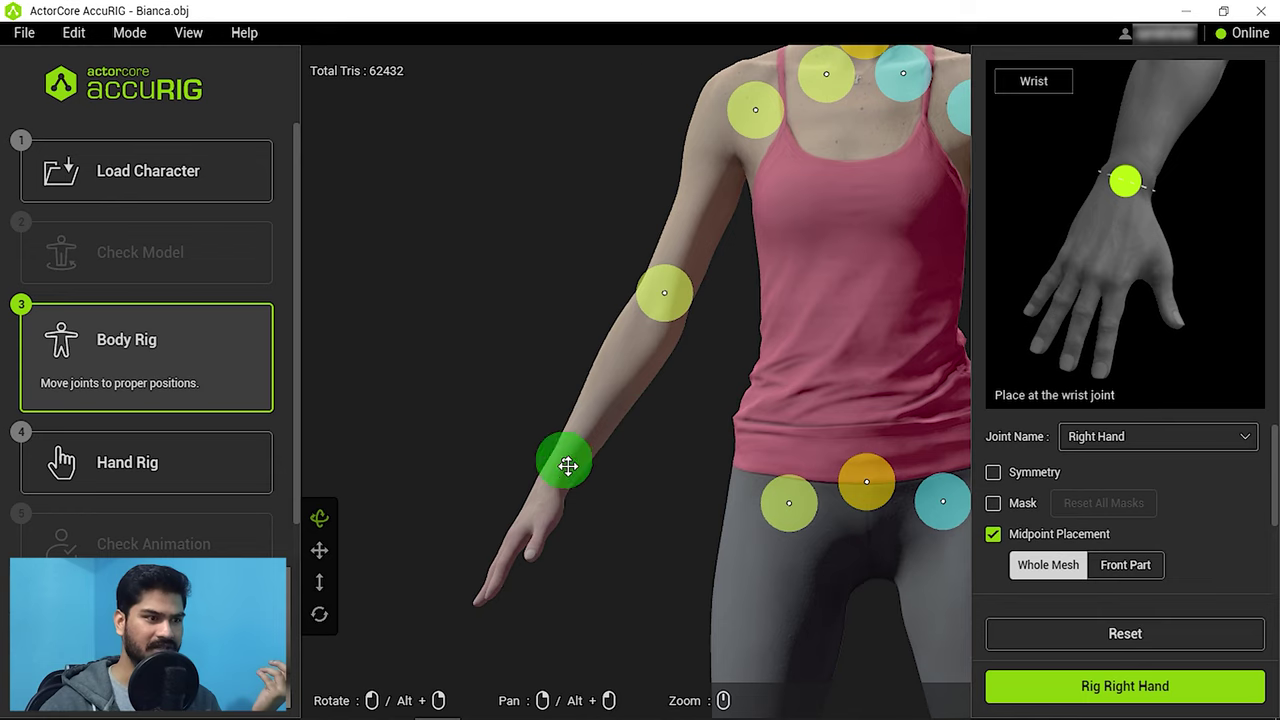
scroll(500, 306, "down", 5)
scroll(480, 303, "down", 2)
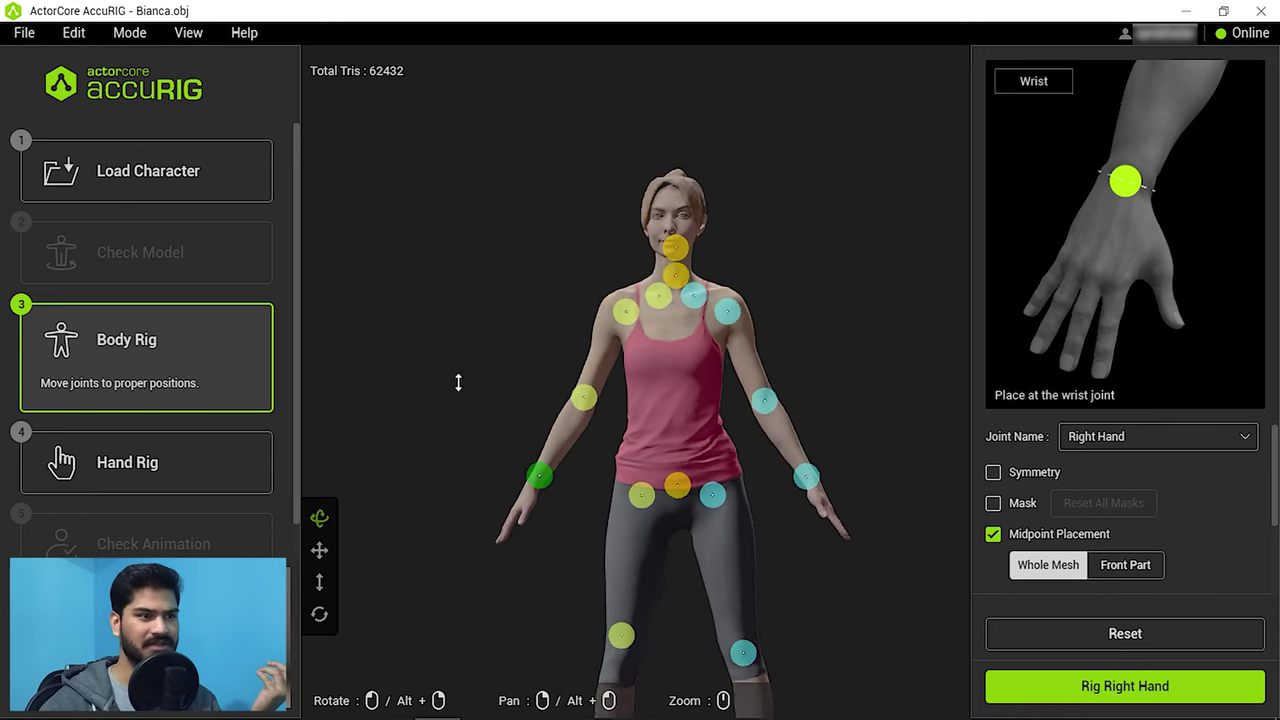
scroll(458, 382, "down", 1)
middle_click_drag(553, 562, 544, 443)
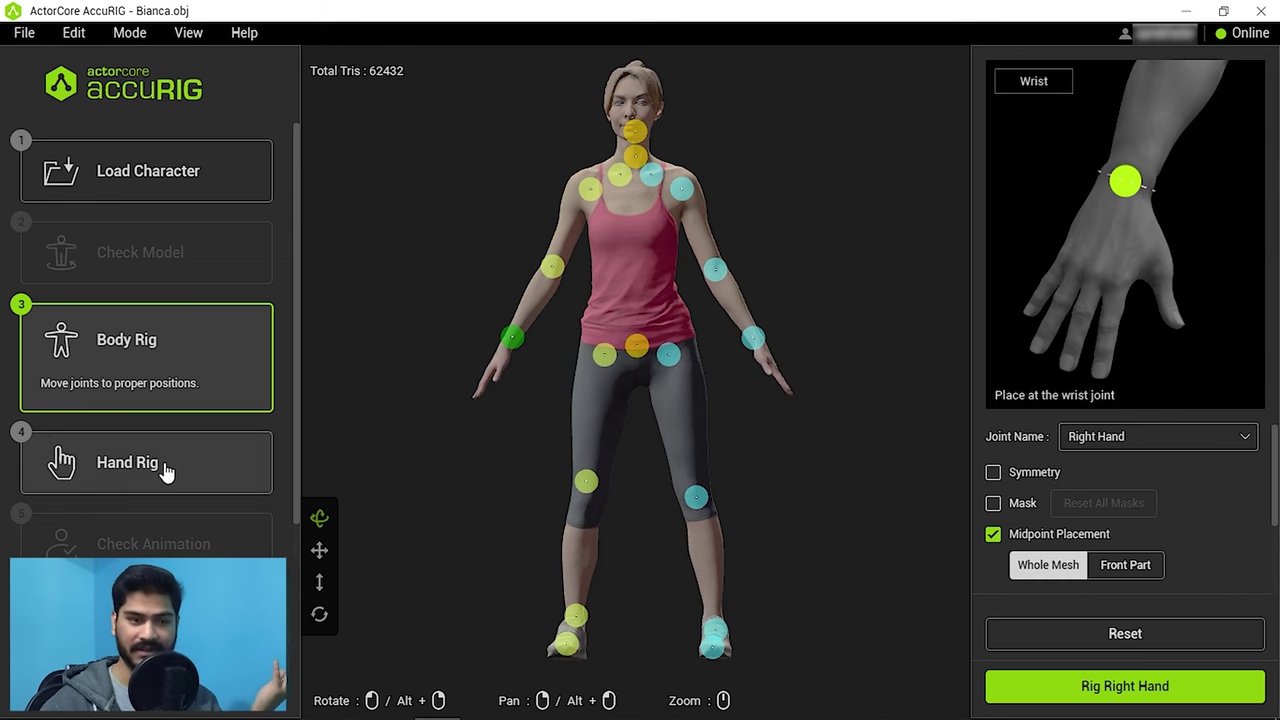
- Auto-place finger joints on the right and left hands, then finalize the character
left_click(1043, 690)
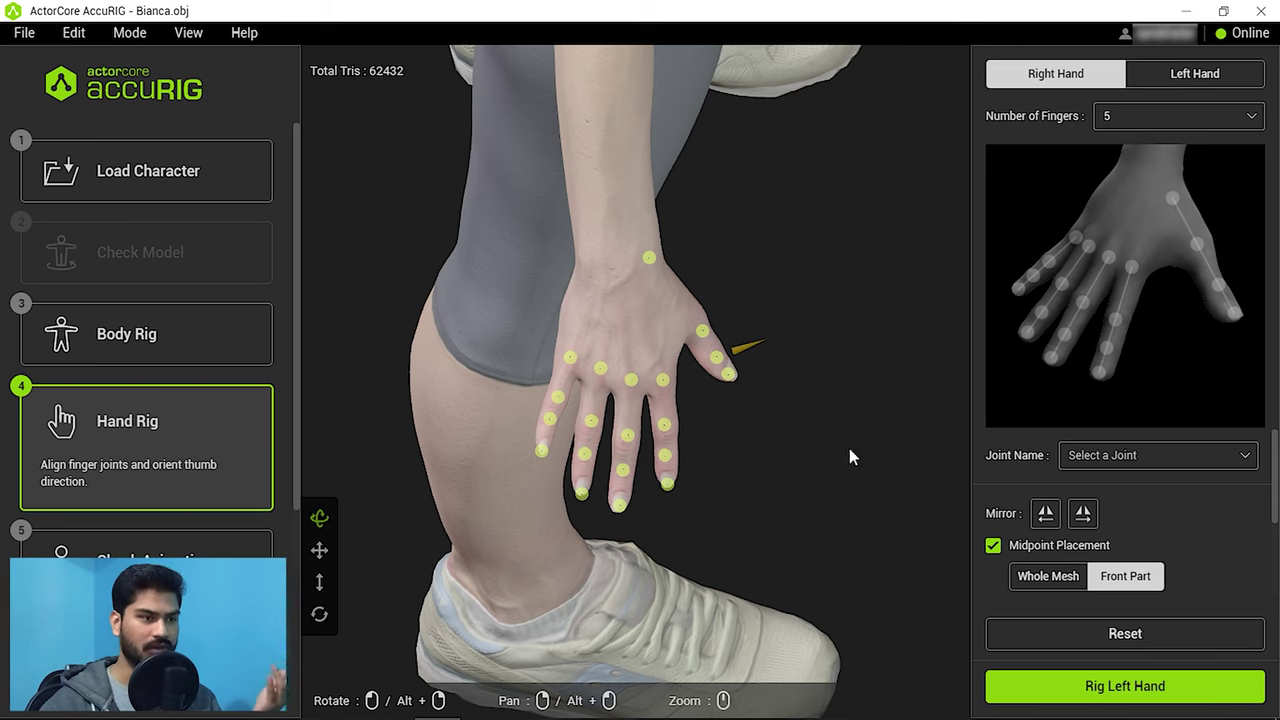
mouse_move(840, 456)
left_mouse_down()
mouse_move(589, 594)
mouse_move(613, 591)
left_mouse_up()
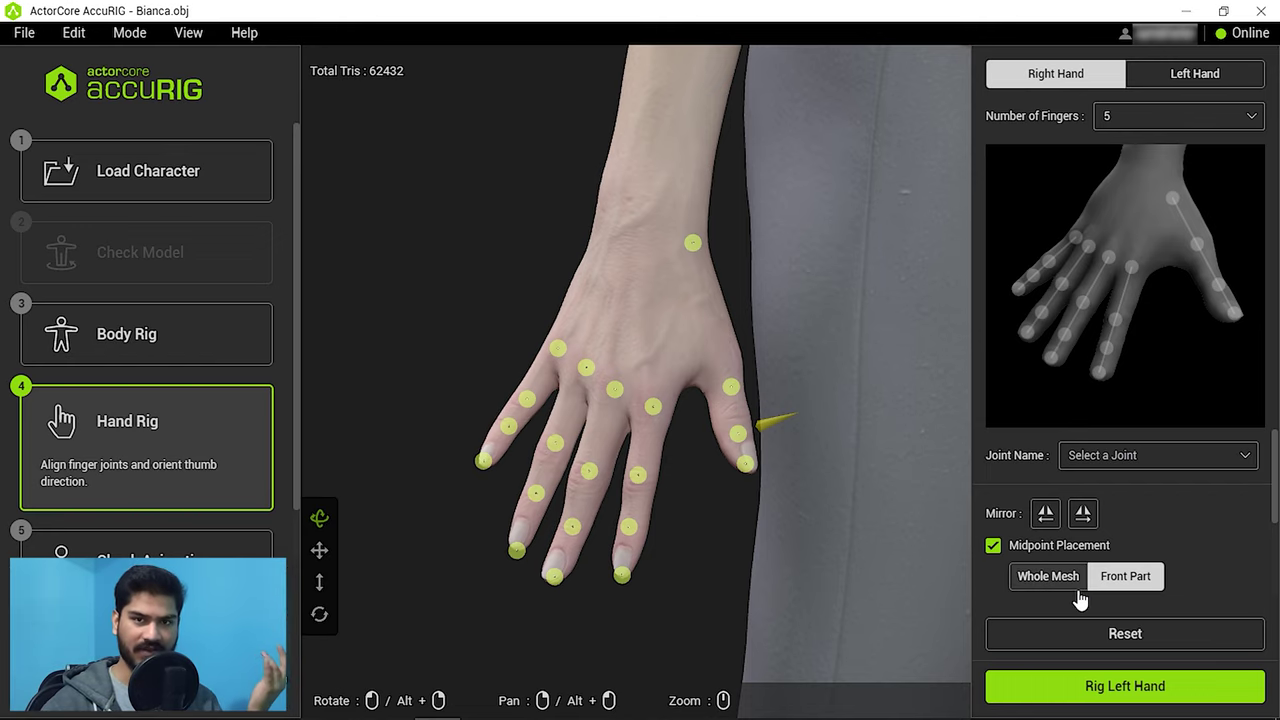
left_click(1088, 686)
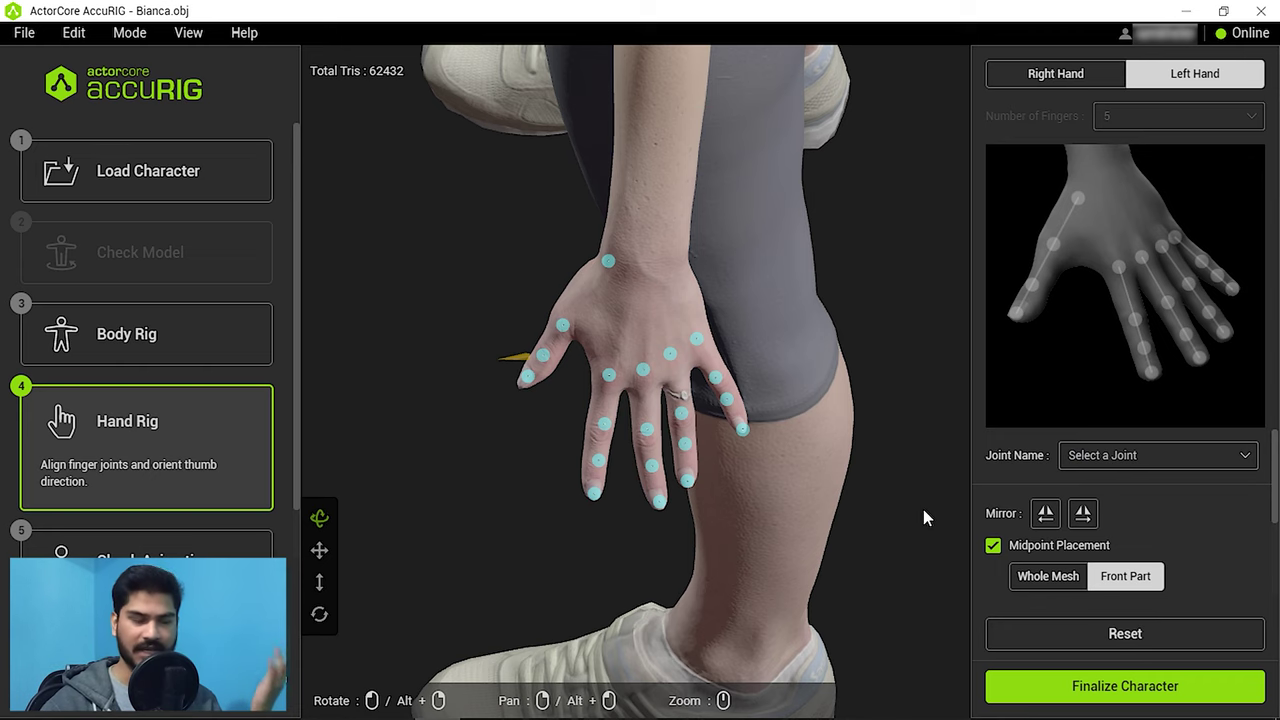
left_click(1077, 686)
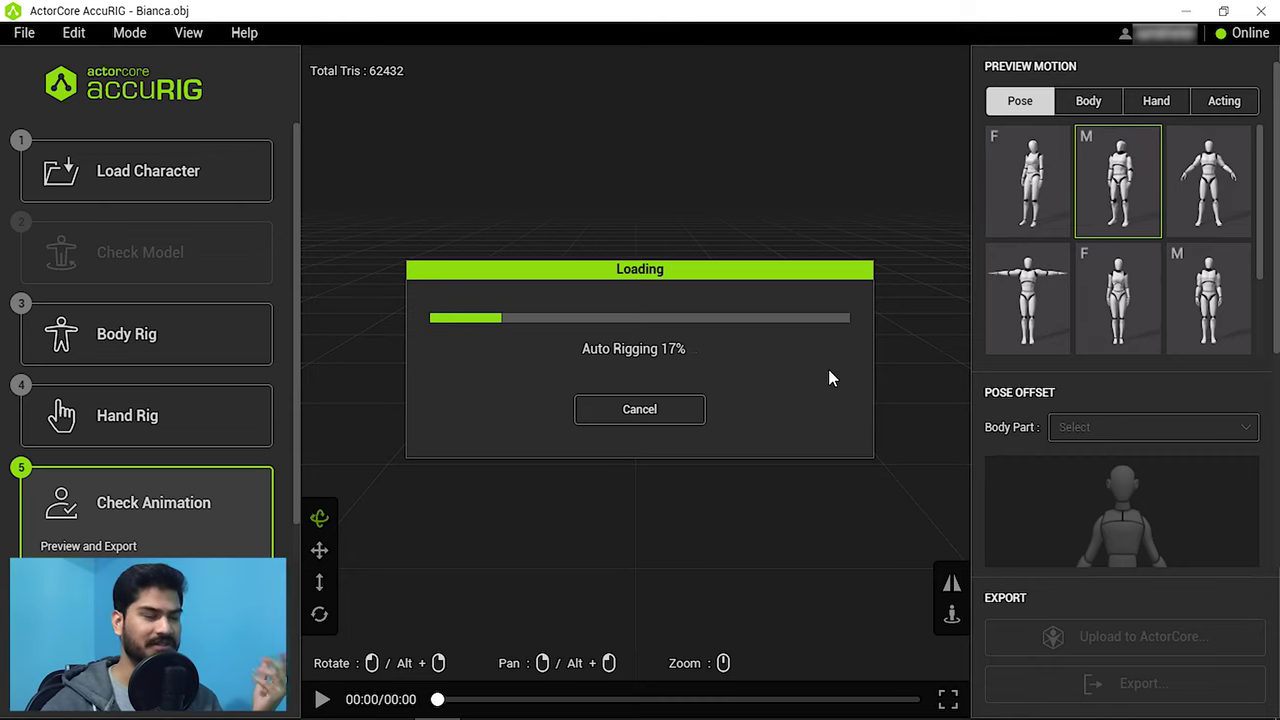
- Preview the rigged Bianca in a T-pose, the female idle pose and the first hand gesture
mouse_move(677, 380)
left_mouse_down()
mouse_move(529, 380)
mouse_move(714, 386)
left_mouse_up()
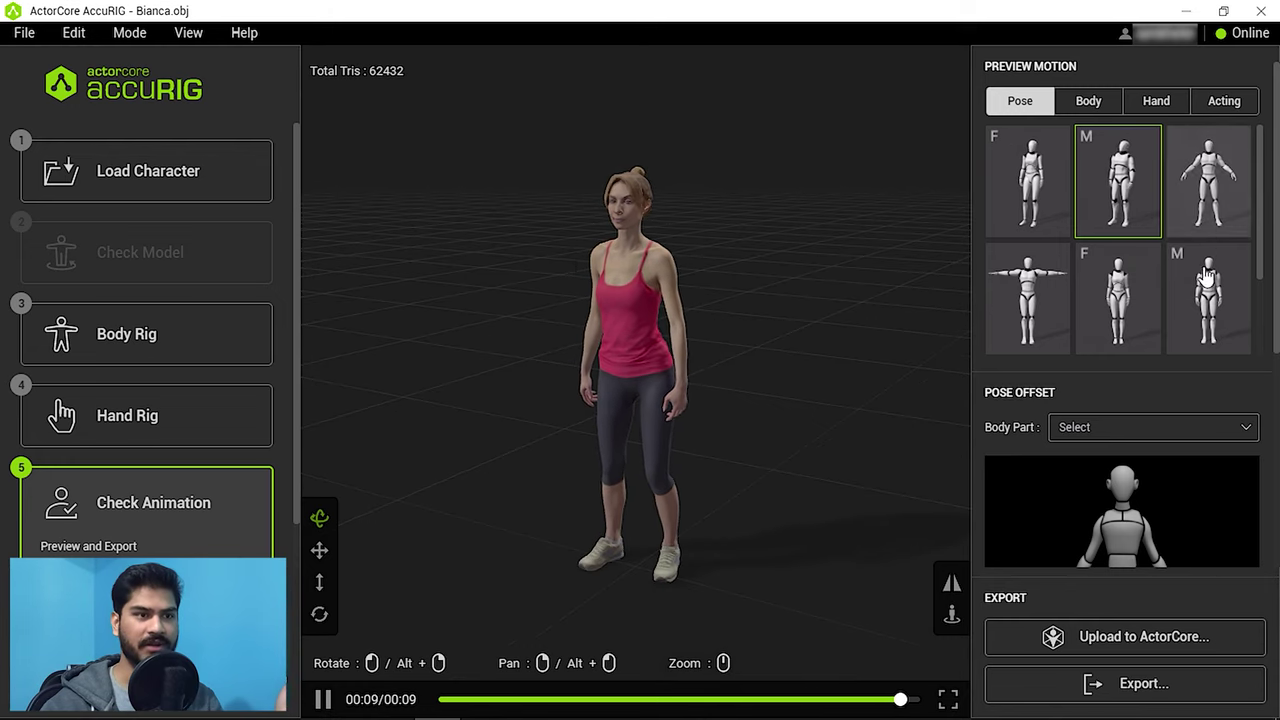
left_click(1027, 298)
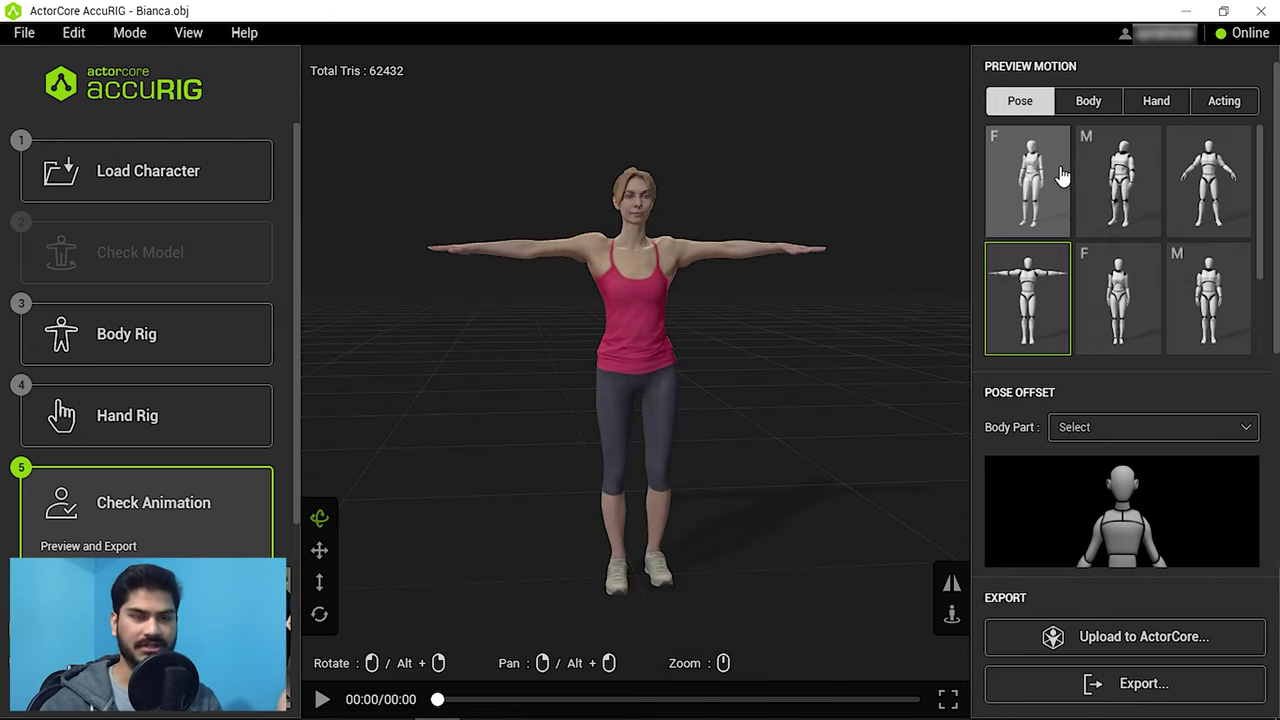
left_click(1063, 176)
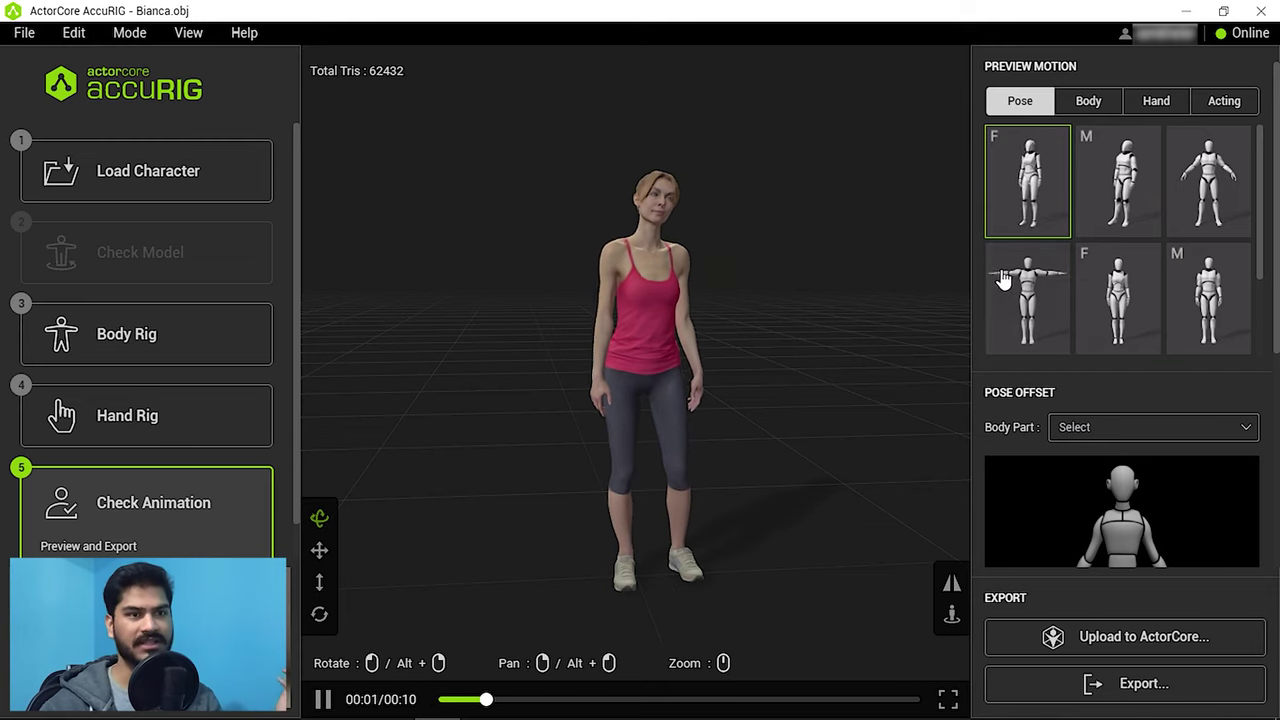
left_click(1157, 101)
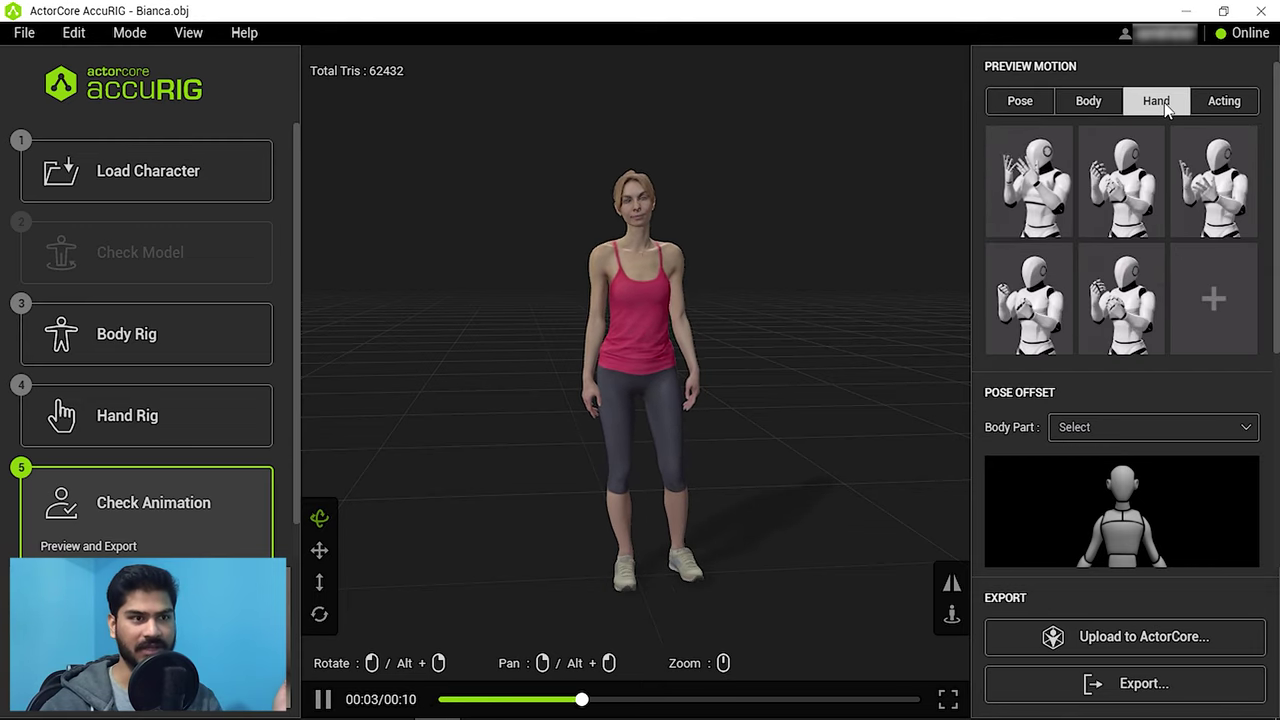
left_click(1029, 181)
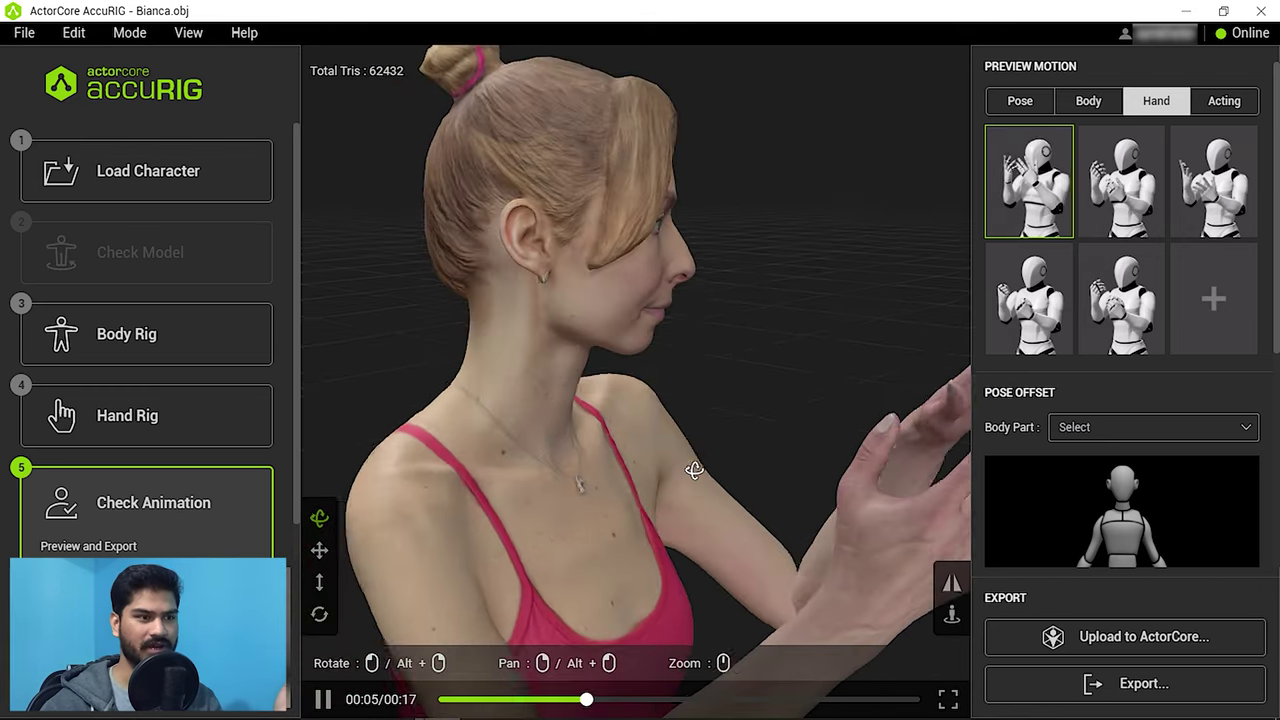
- Zoom and orbit to face Bianca, scrubbing playback back to an earlier point
scroll(694, 466, "up", 3)
scroll(651, 434, "down", 3)
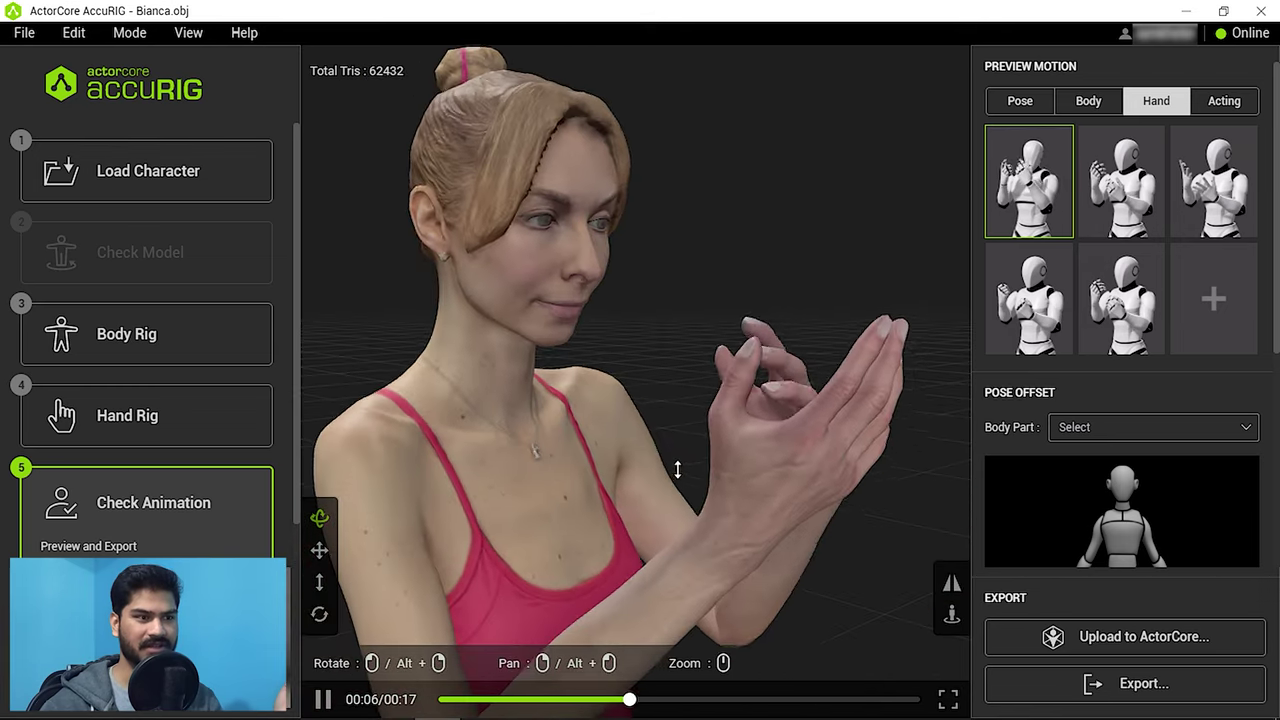
scroll(677, 466, "up", 4)
scroll(683, 440, "down", 5)
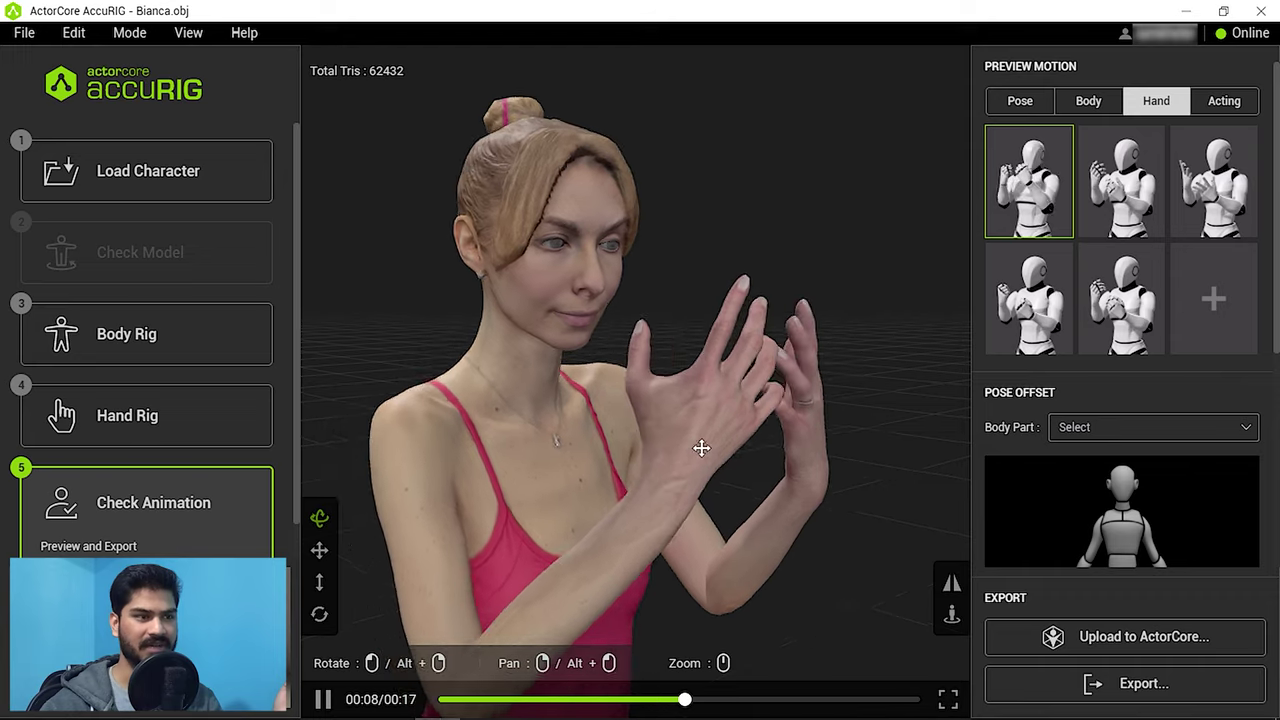
mouse_move(700, 449)
left_mouse_down()
mouse_move(628, 445)
mouse_move(683, 425)
left_mouse_up()
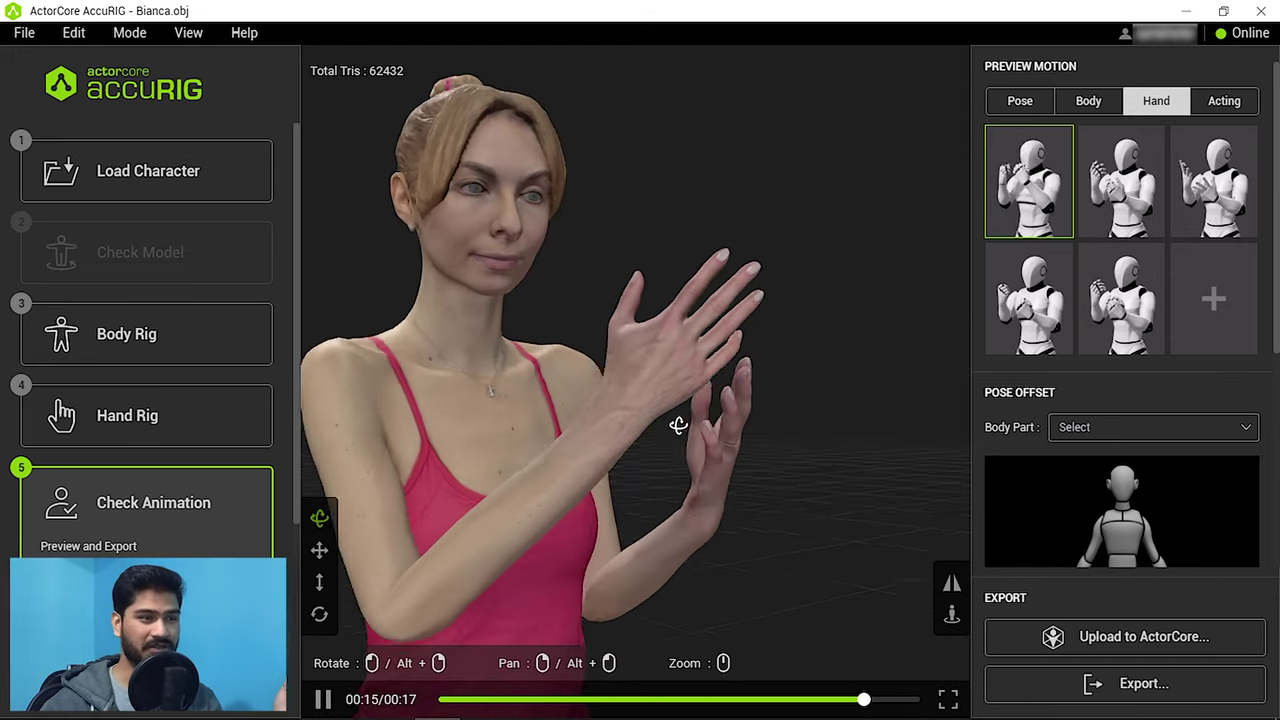
left_click(684, 700)
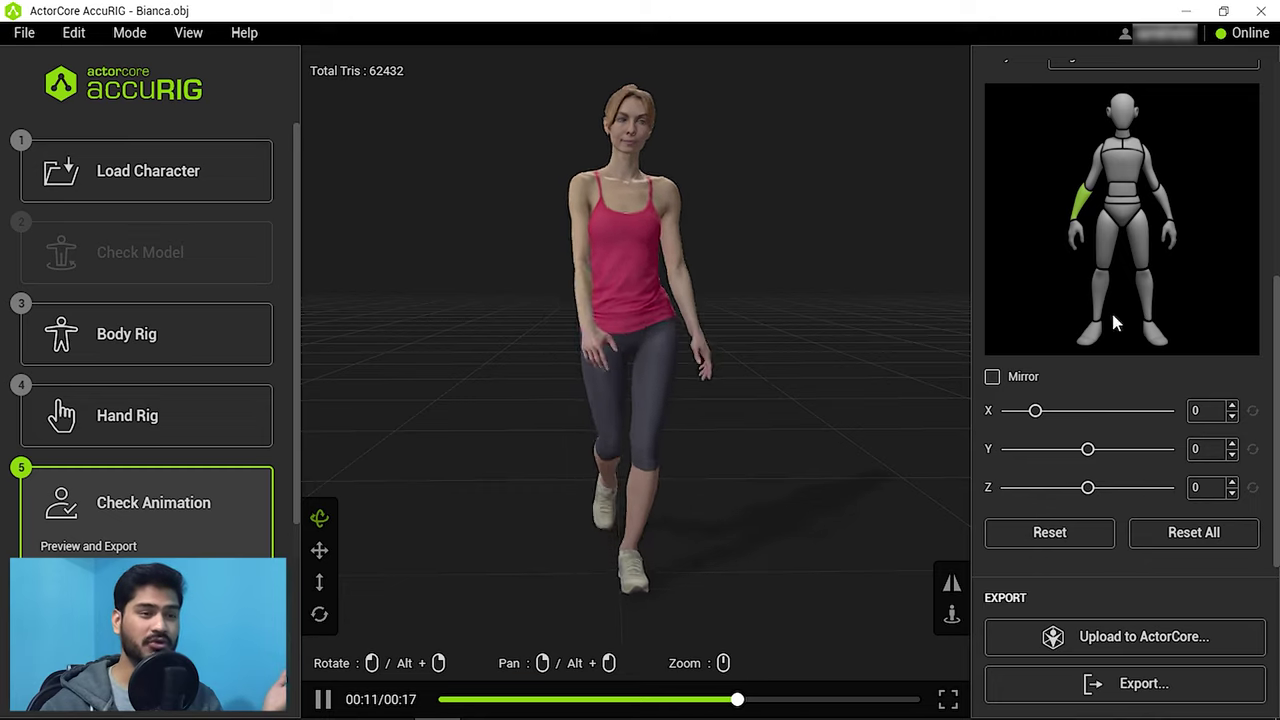
scroll(1026, 263, "up", 2)
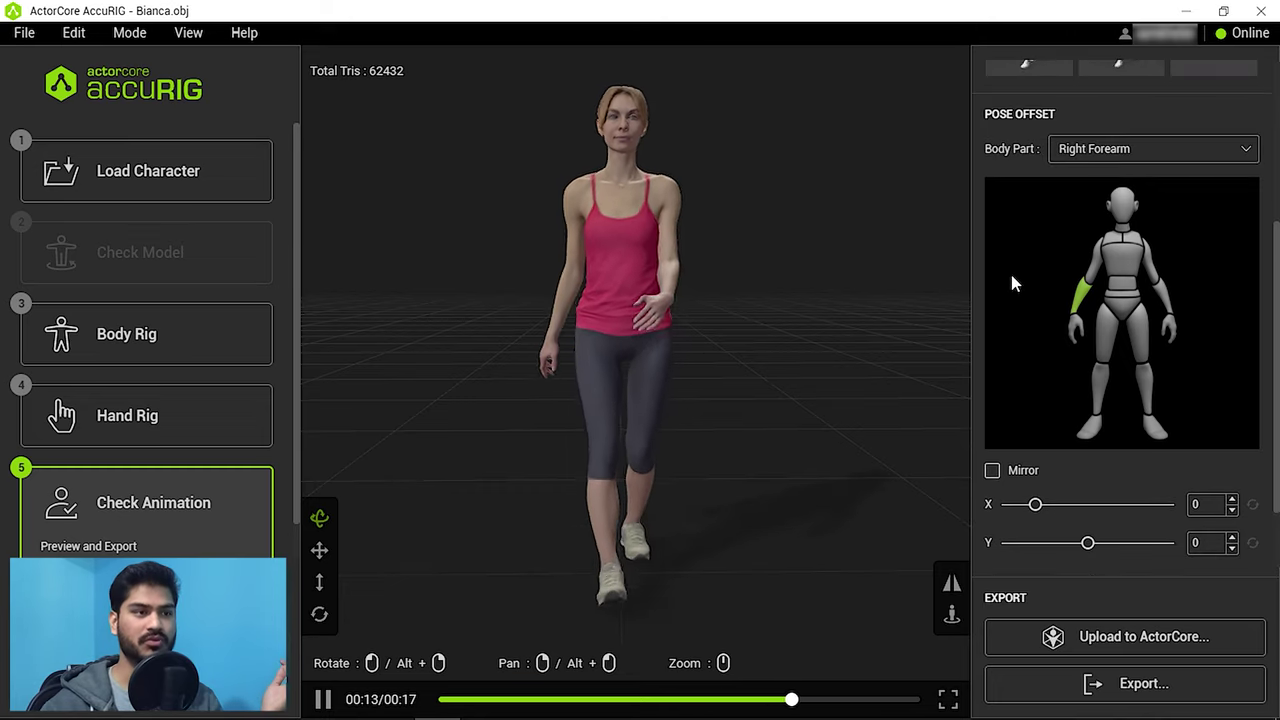
scroll(1005, 282, "up", 1)
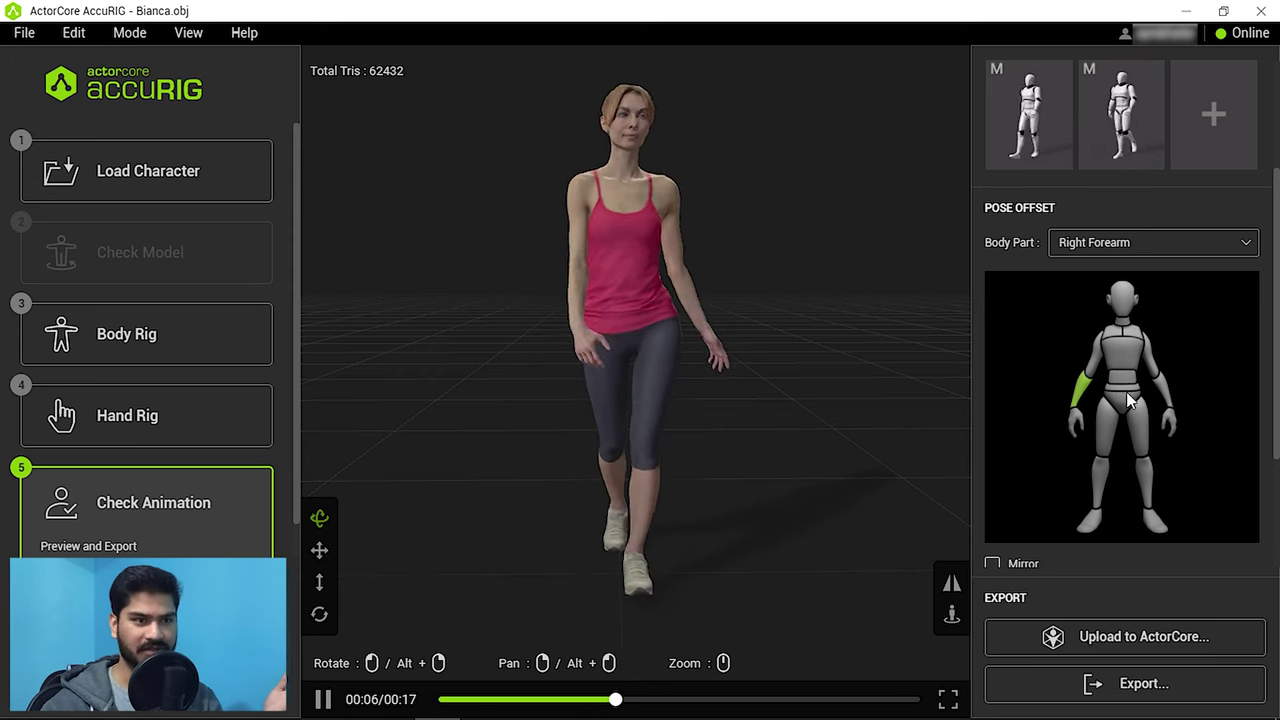
- Pick the upper arm as the pose-offset part and swing its X rotation to -90 and back
left_click(1099, 358)
left_click(1122, 350)
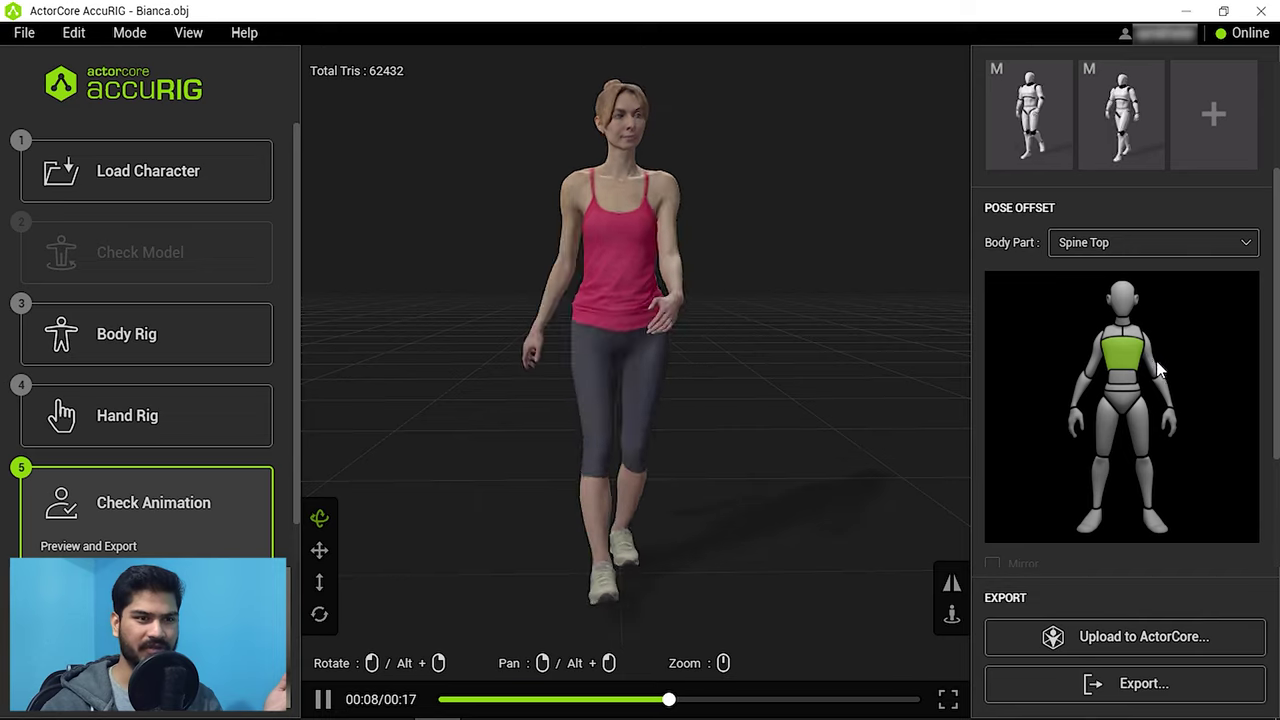
left_click(1162, 387)
scroll(1210, 361, "down", 2)
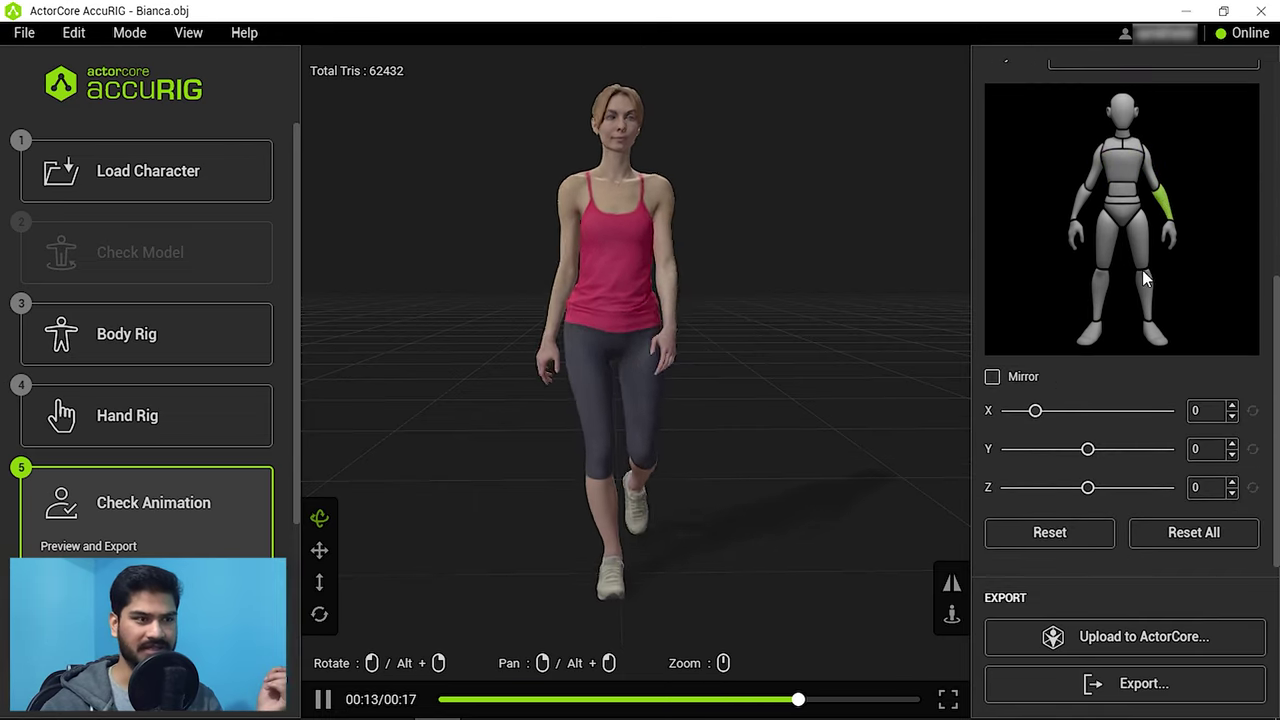
left_click(1093, 188)
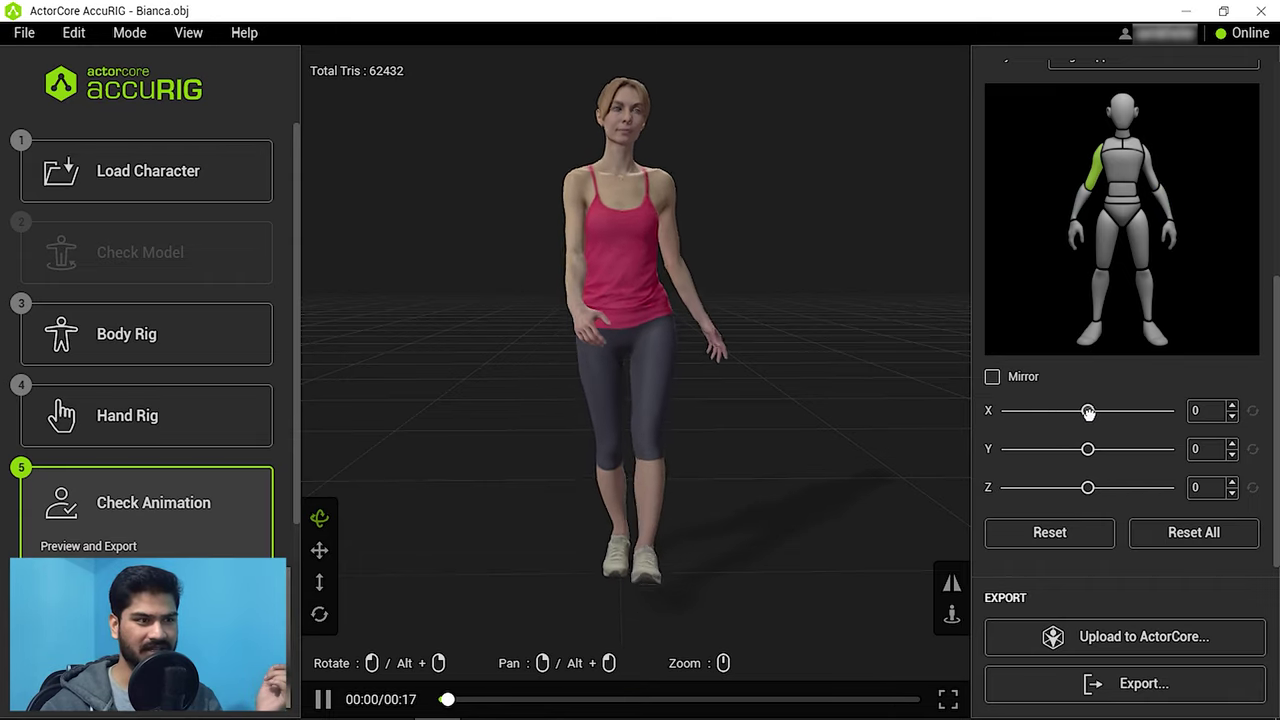
left_click_drag(1020, 411, 957, 420)
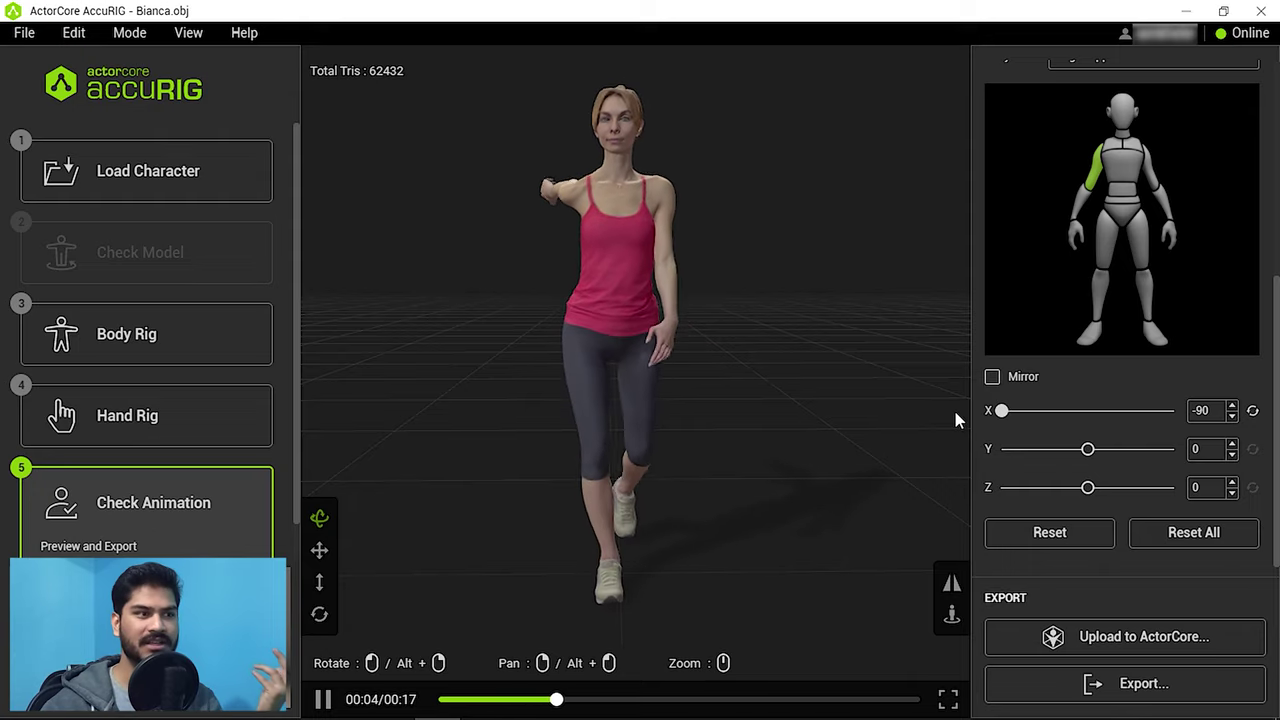
mouse_move(1001, 411)
left_mouse_down()
mouse_move(1118, 411)
mouse_move(1088, 411)
left_mouse_up()
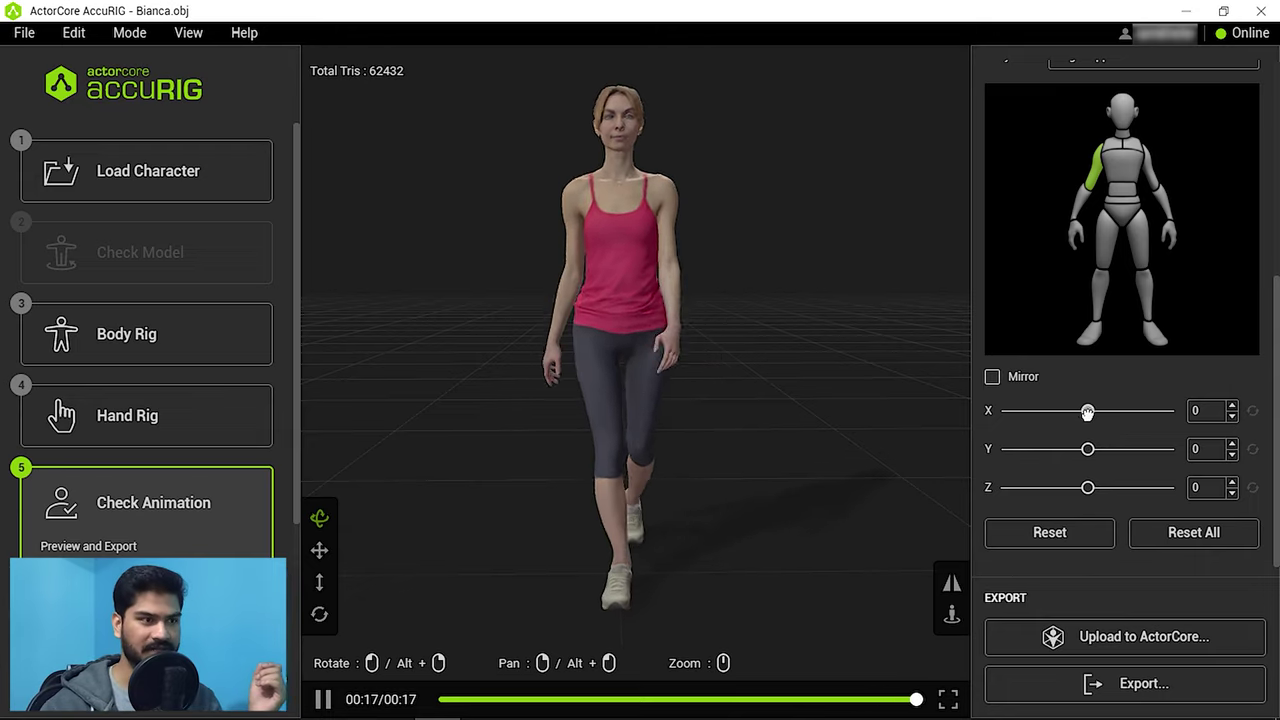
left_click_drag(1088, 412, 1076, 416)
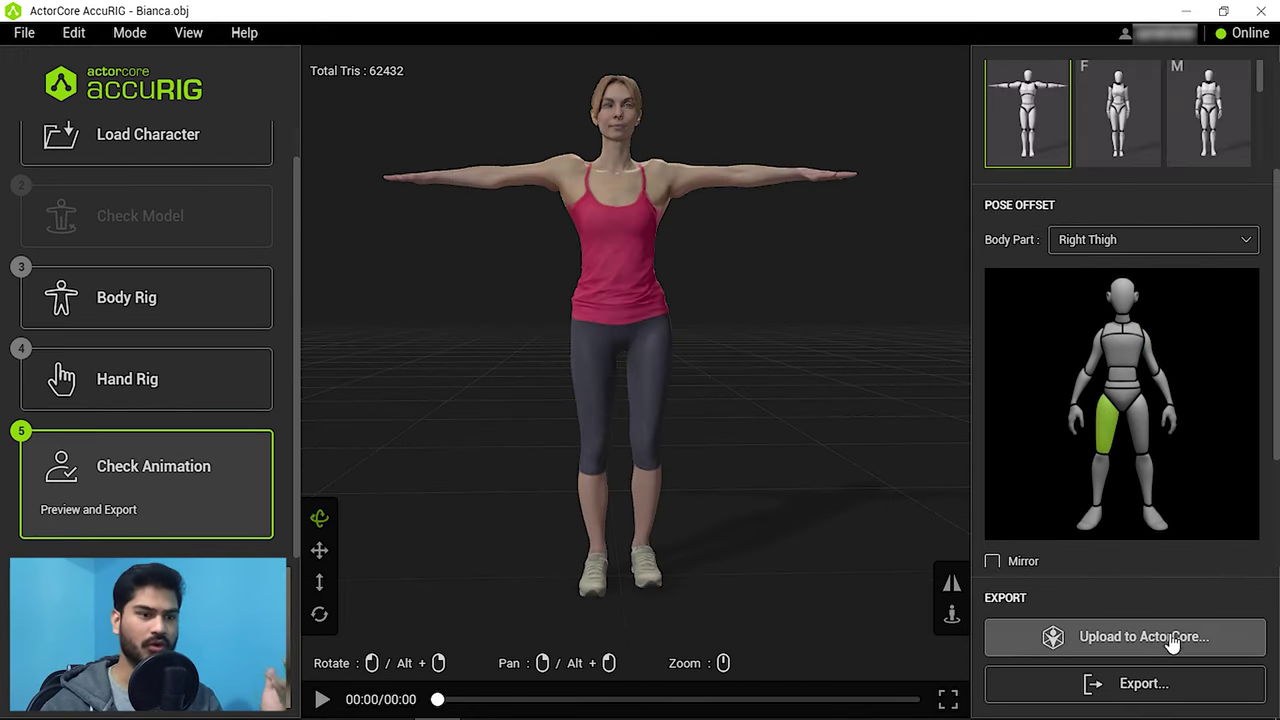
- Export the rigged character as a Blender-targeted FBX with embedded textures to the Desktop
left_click(1088, 683)
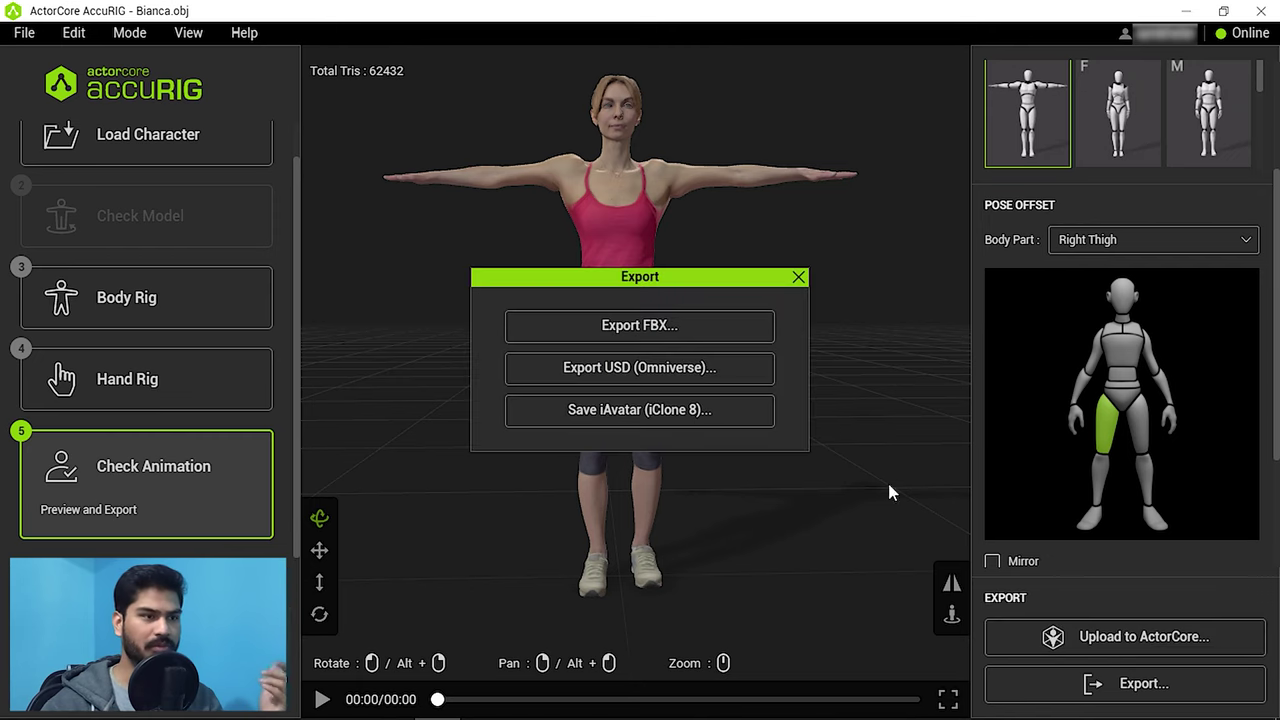
left_click(665, 327)
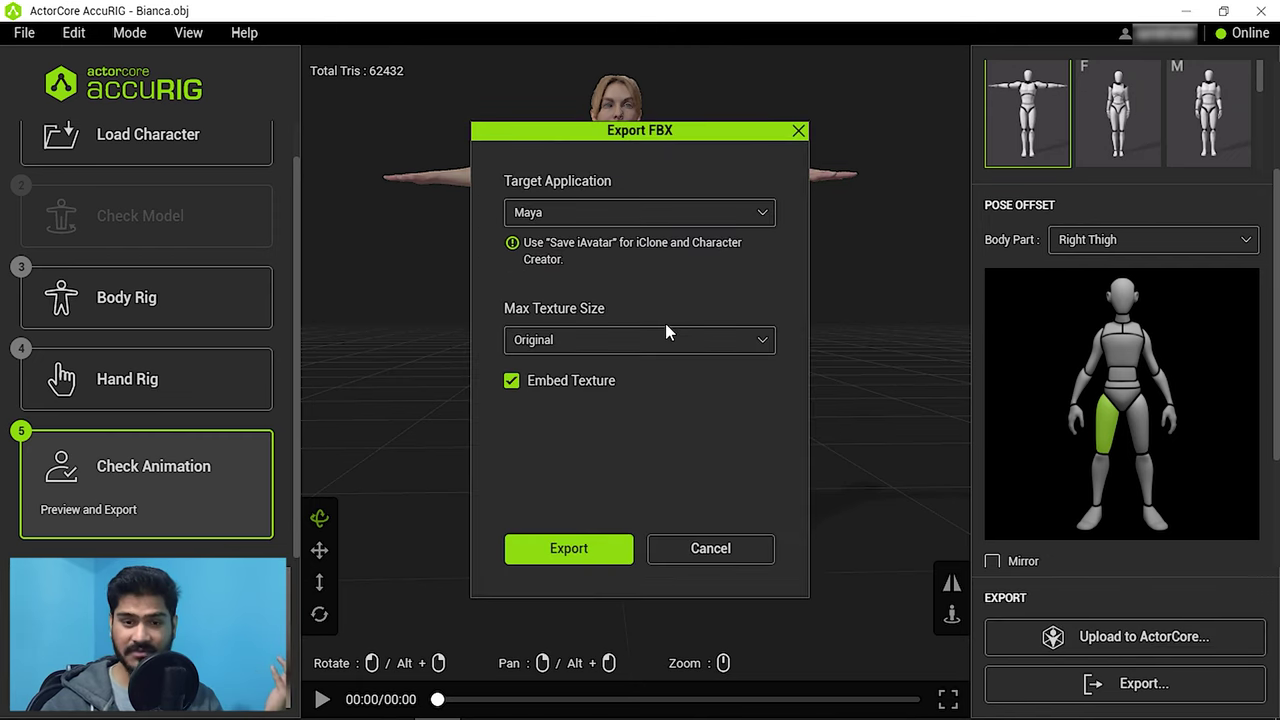
left_click(605, 214)
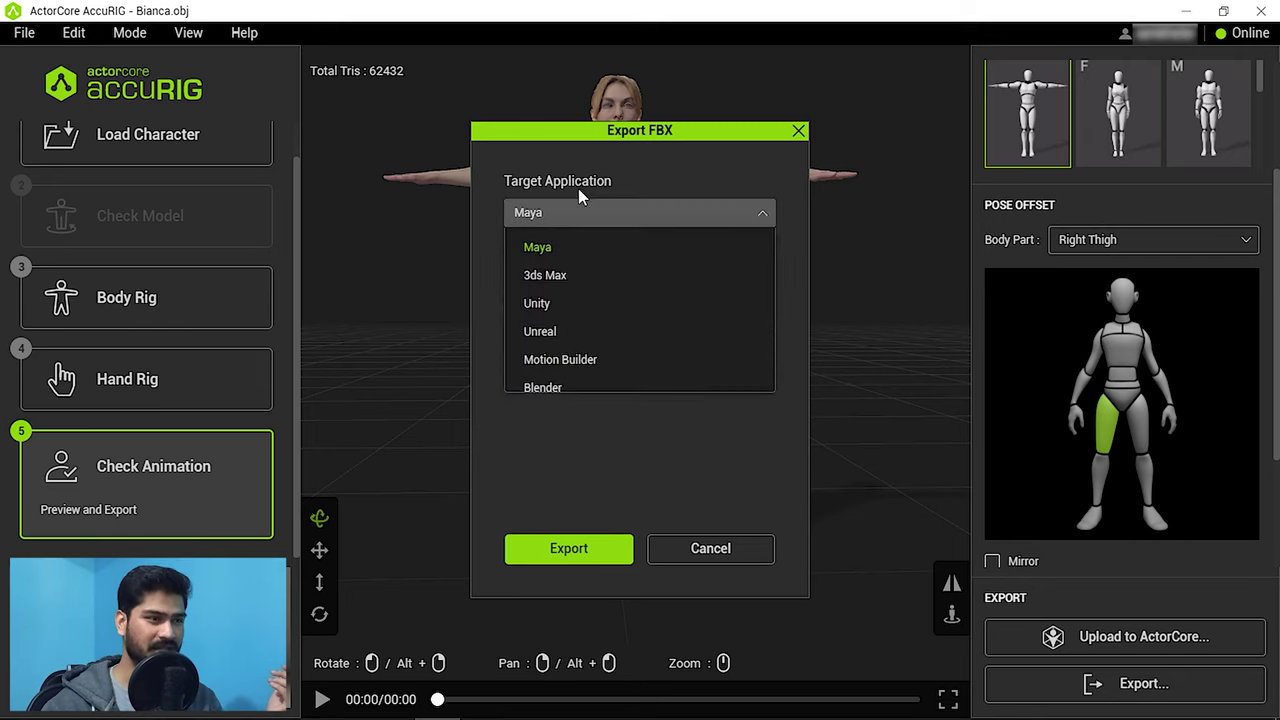
scroll(611, 310, "down", 2)
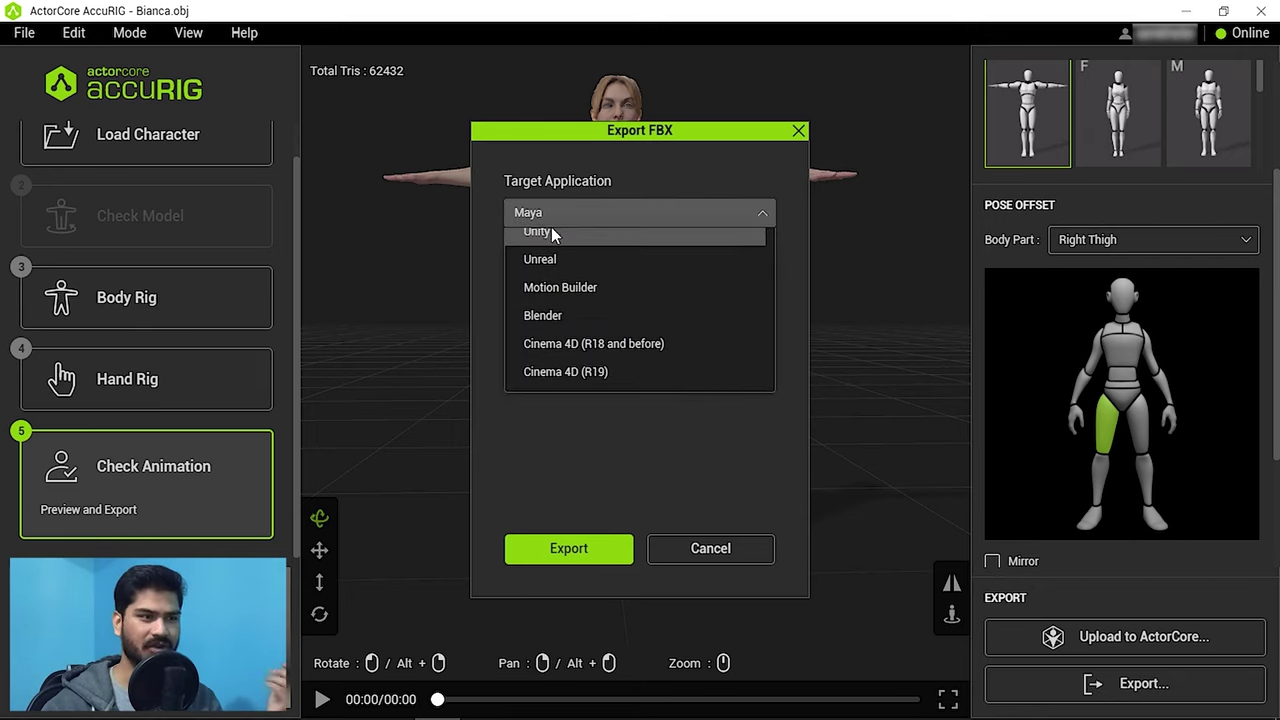
left_click(558, 318)
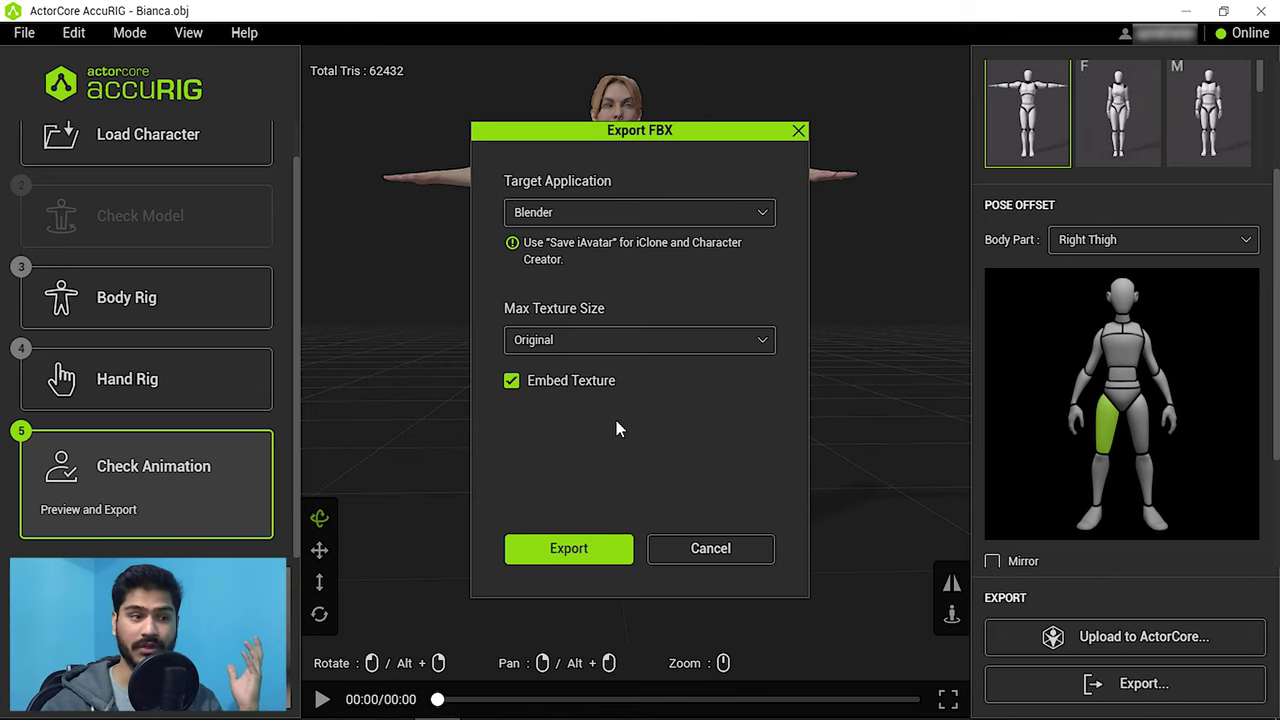
left_click(572, 550)
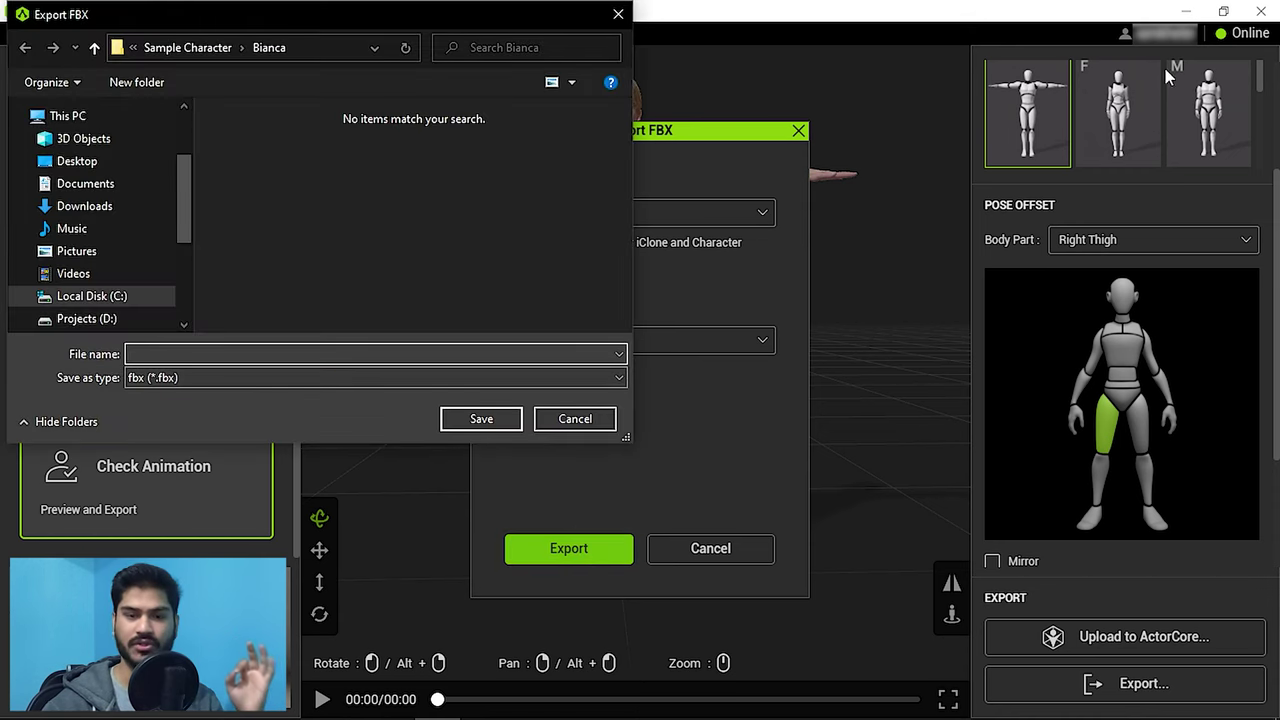
left_click(75, 161)
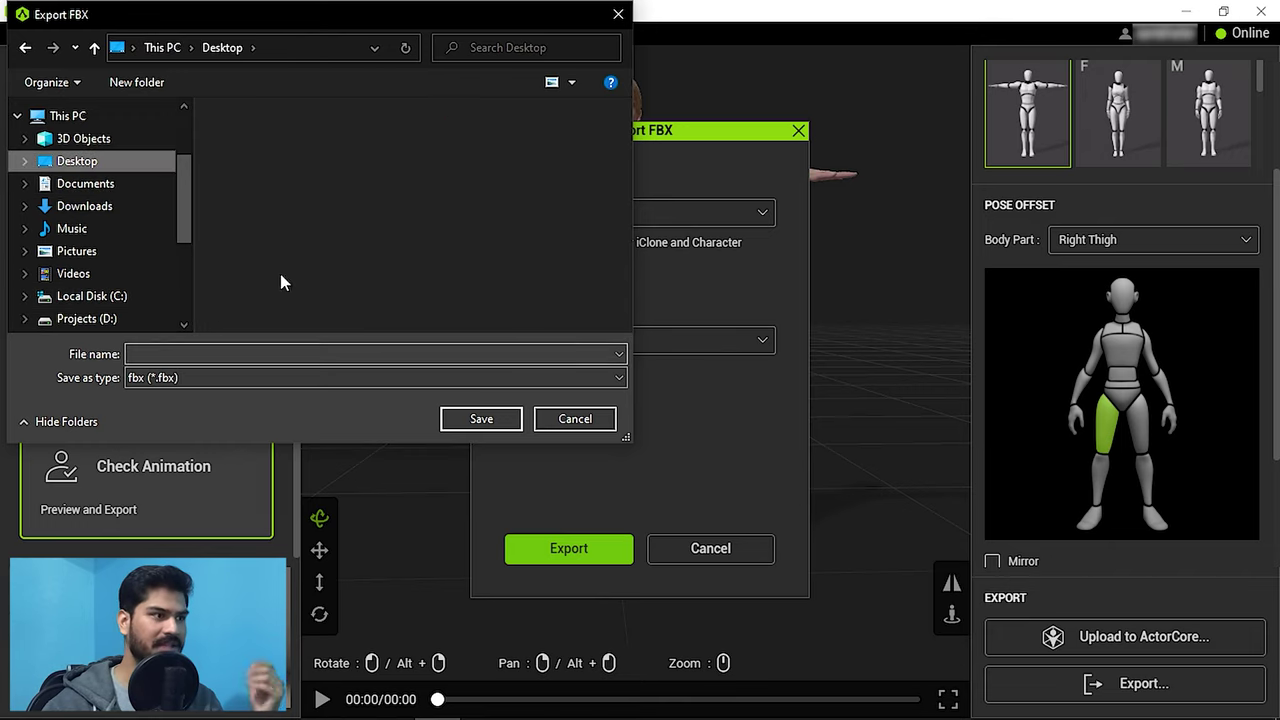
left_click(199, 354)
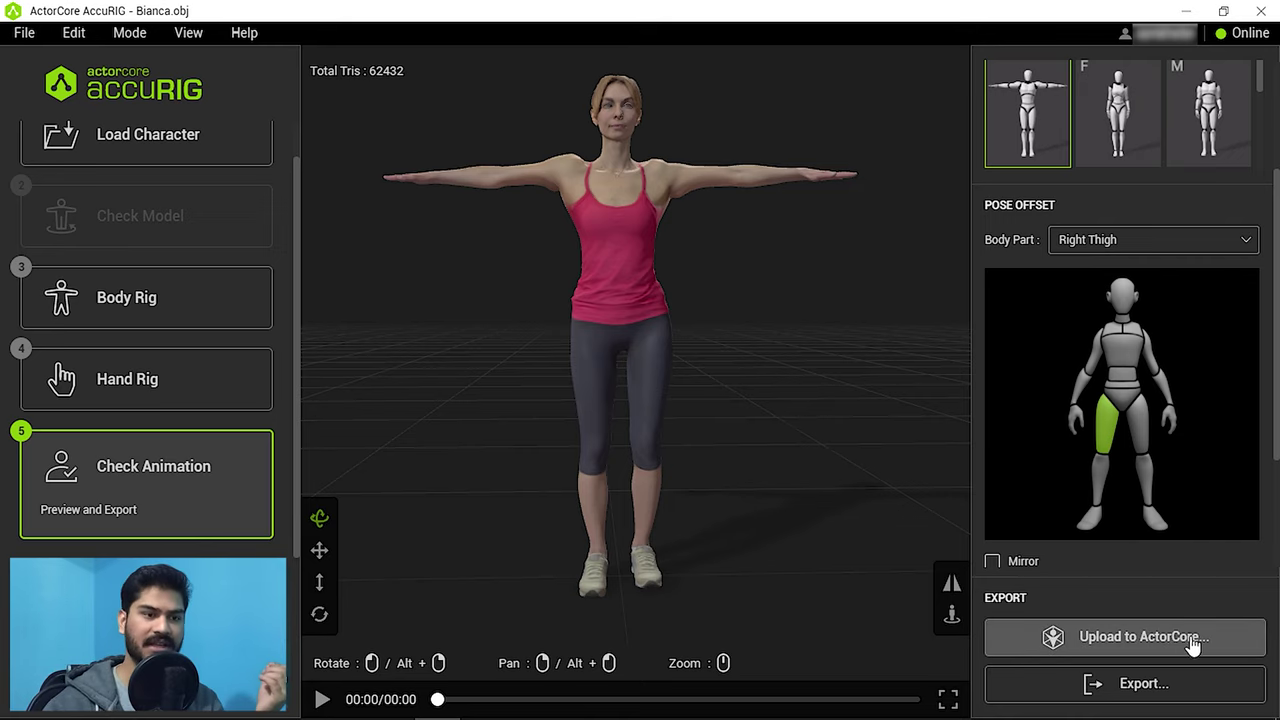
- Upload Bianca to ActorCore and view the uploaded actor on the website
left_click(1118, 640)
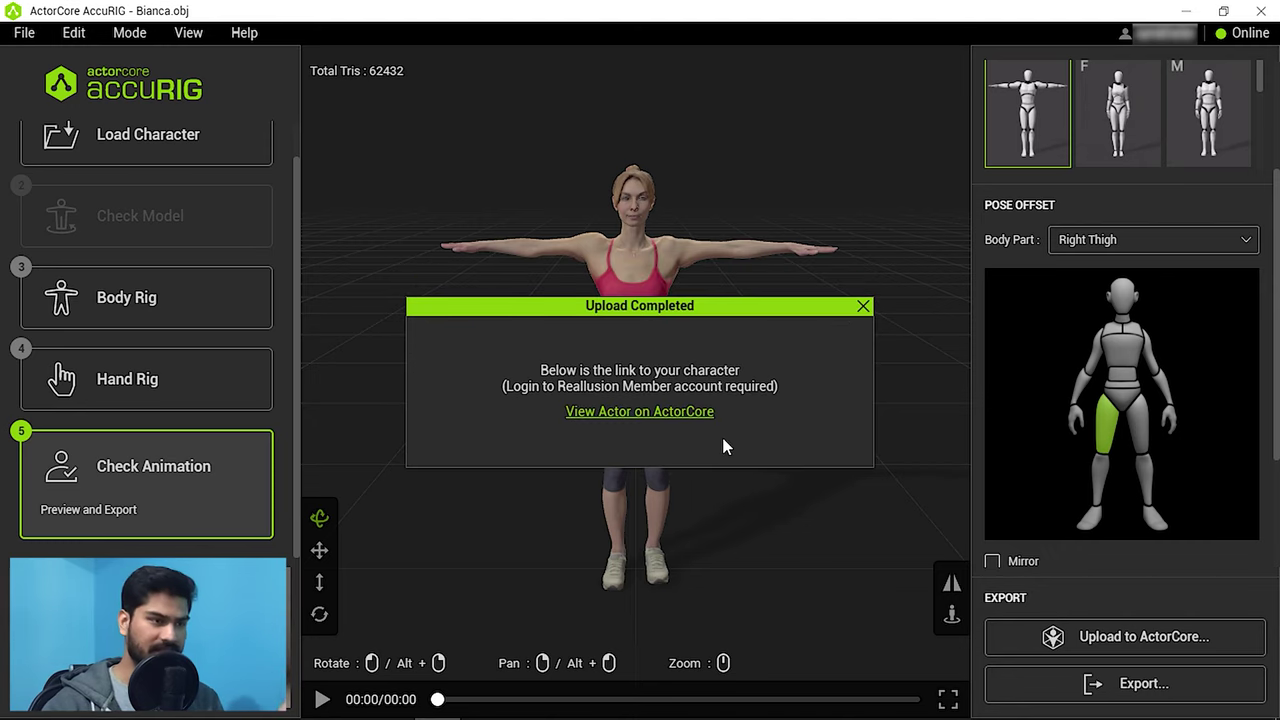
left_click(636, 418)
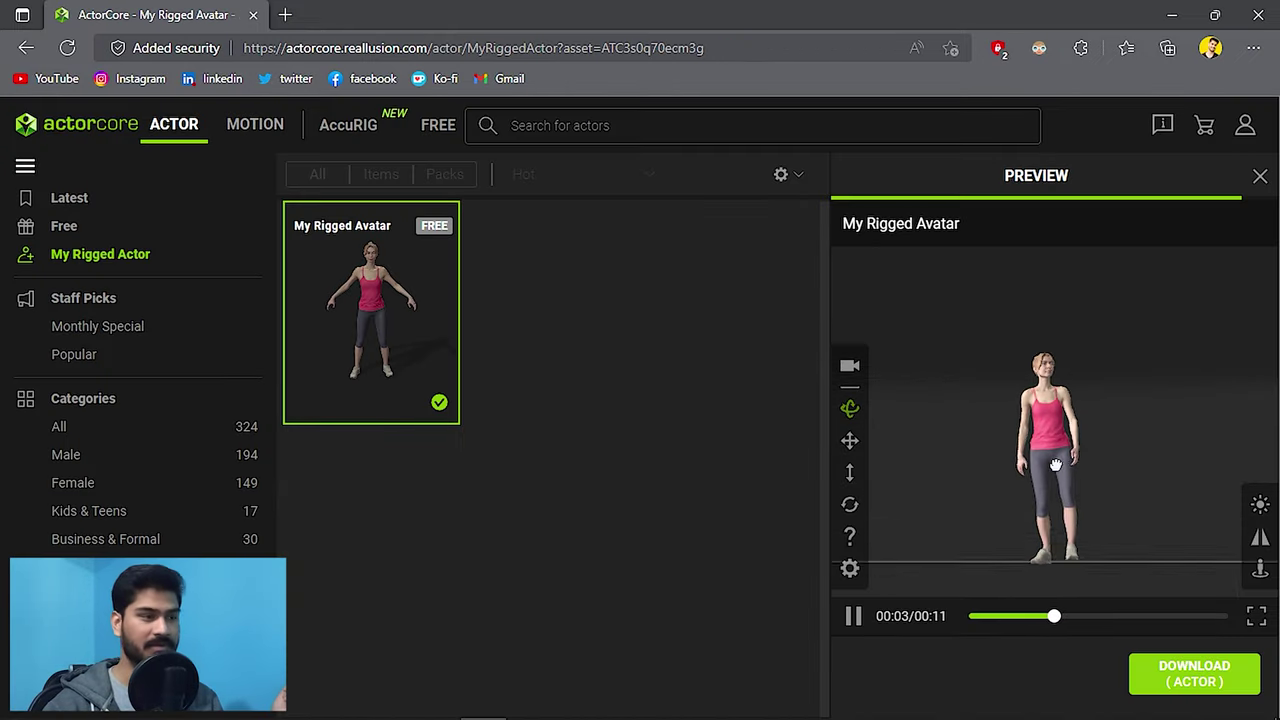
- Load My Rigged Avatar in the preview and switch to the MOTION library
left_click_drag(1055, 465, 1020, 457)
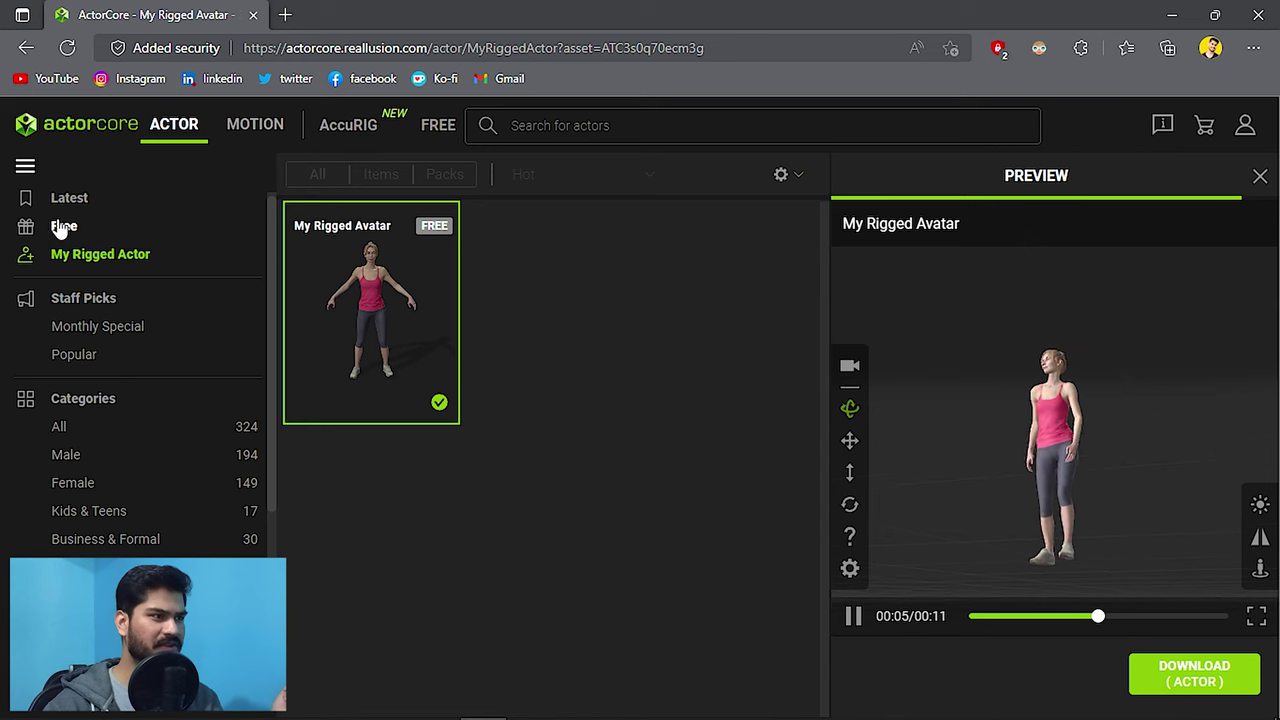
left_click(63, 230)
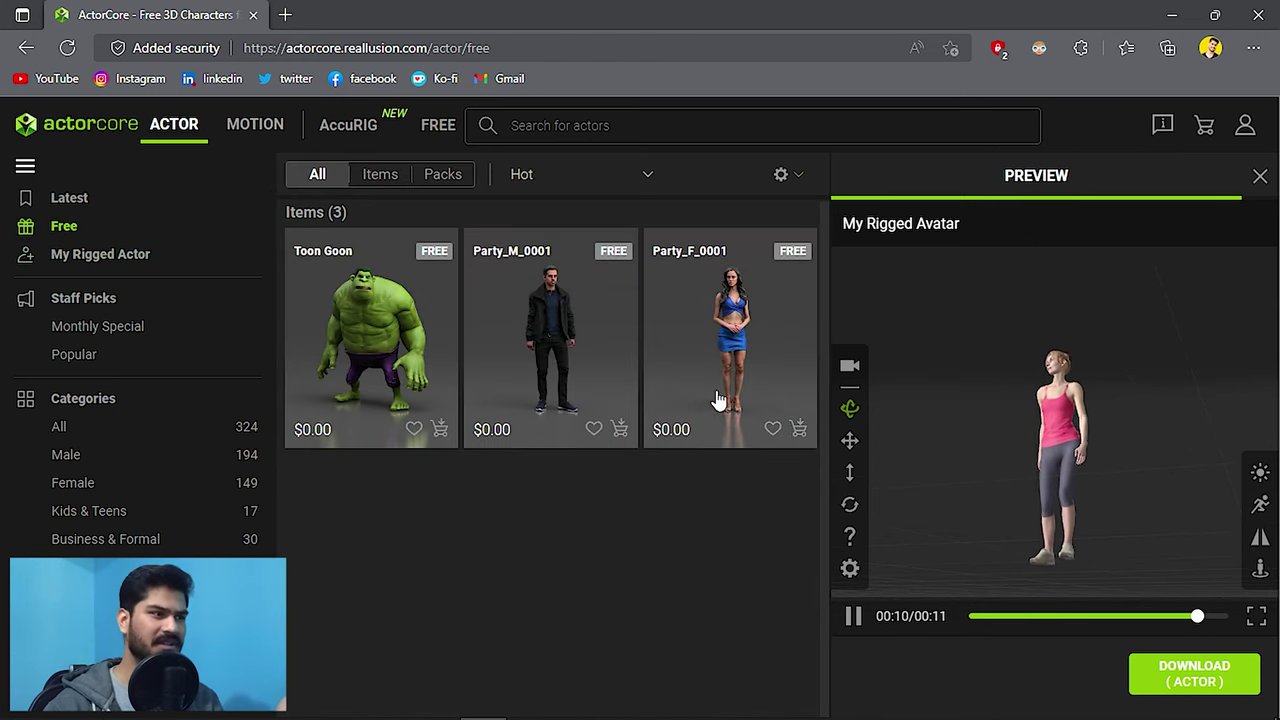
left_click(128, 266)
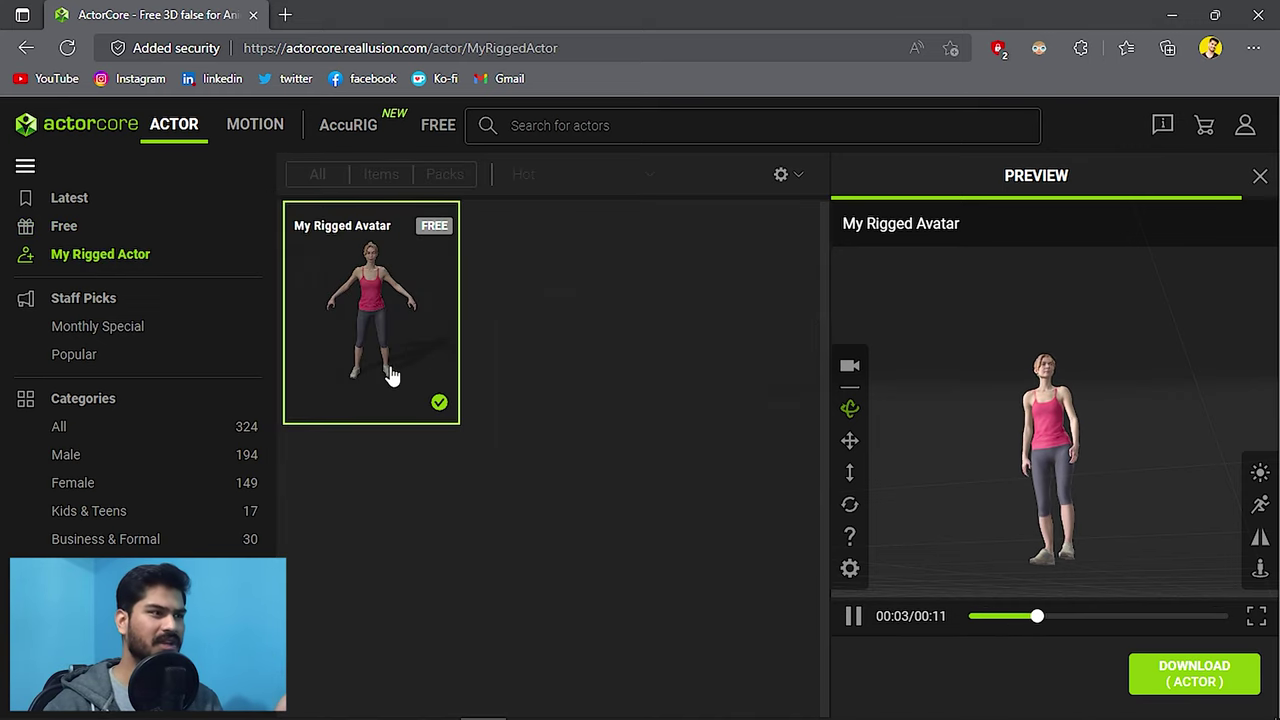
left_click(245, 133)
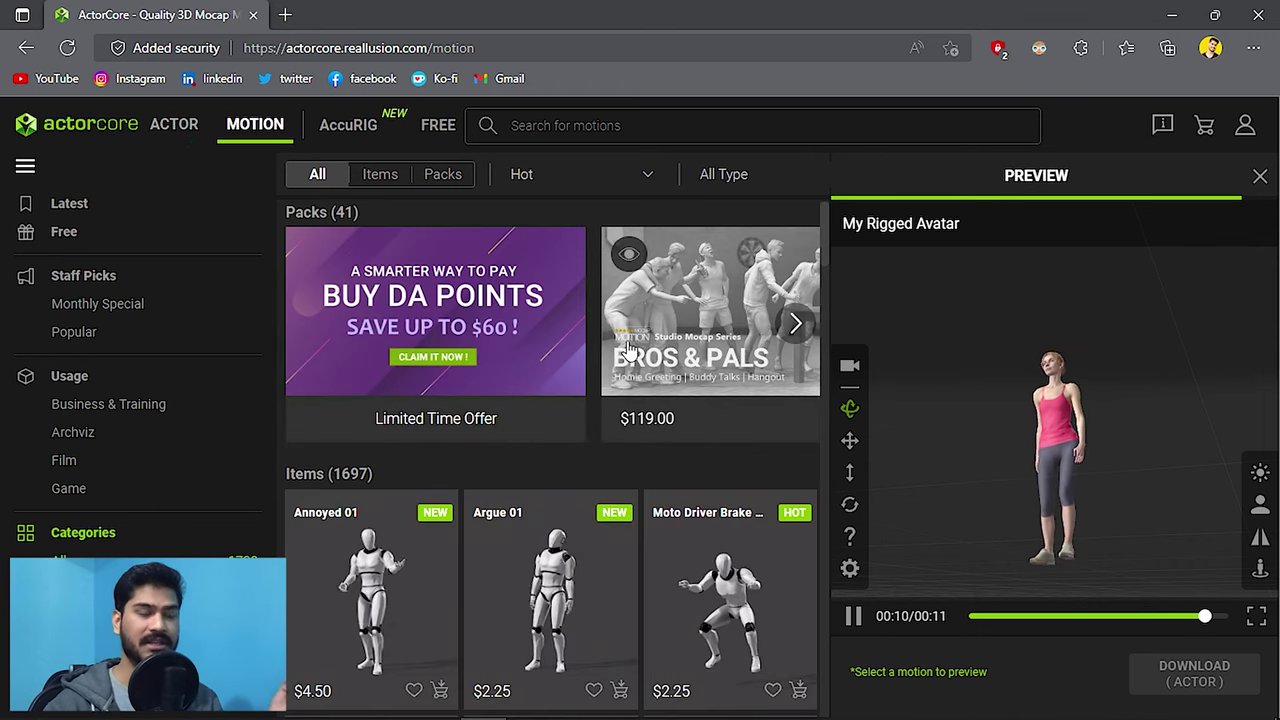
- Browse the Price Low-to-High motion grid to the free Dance graceful motion
scroll(709, 314, "down", 2)
scroll(709, 314, "down", 1)
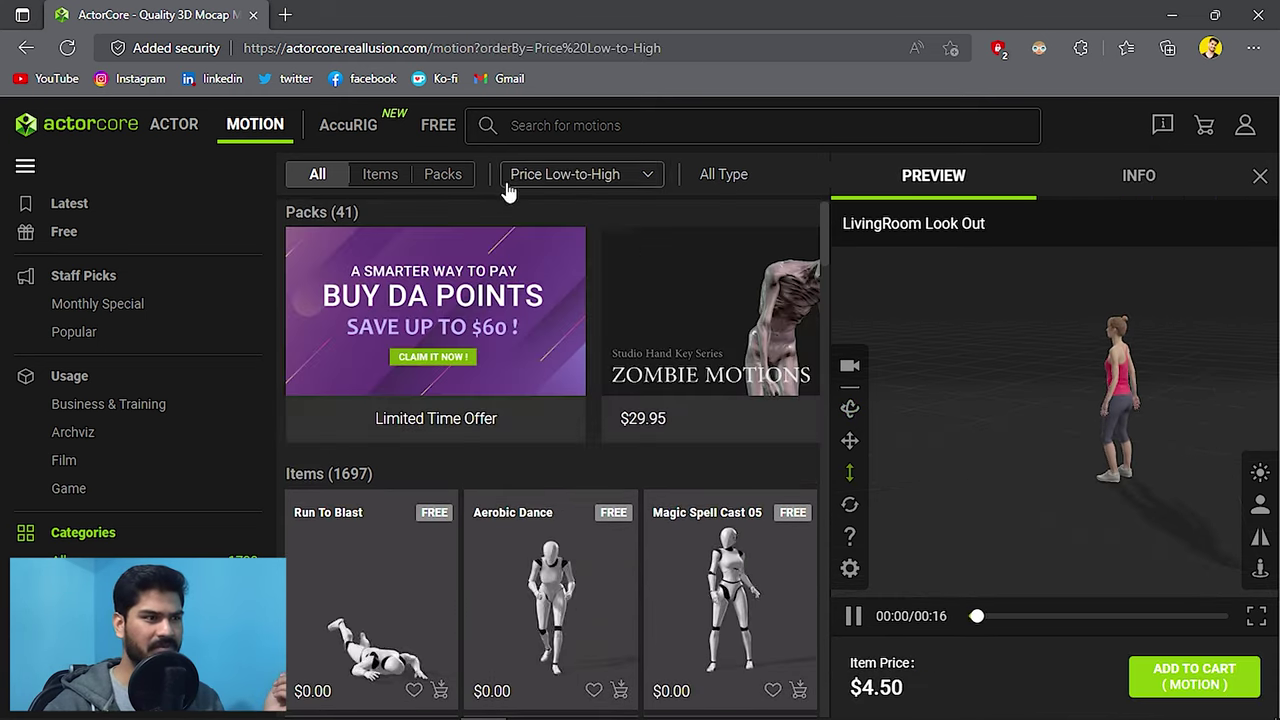
scroll(650, 255, "down", 1)
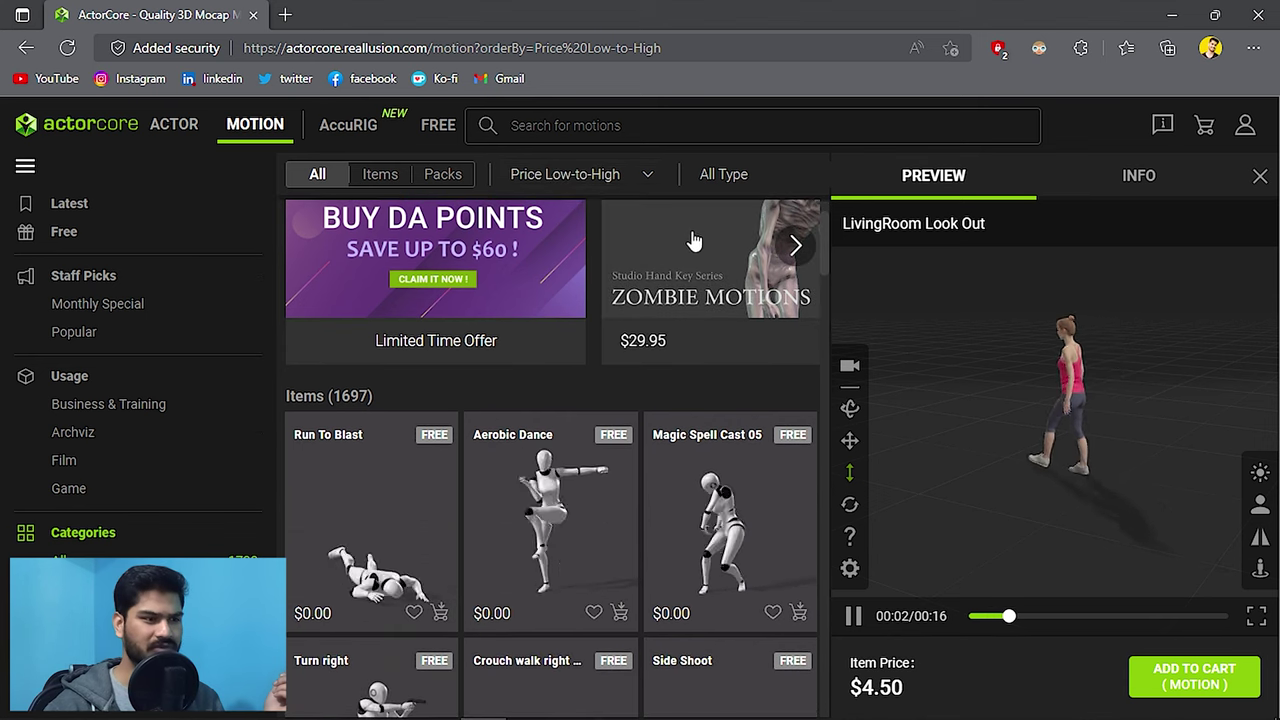
scroll(608, 234, "down", 1)
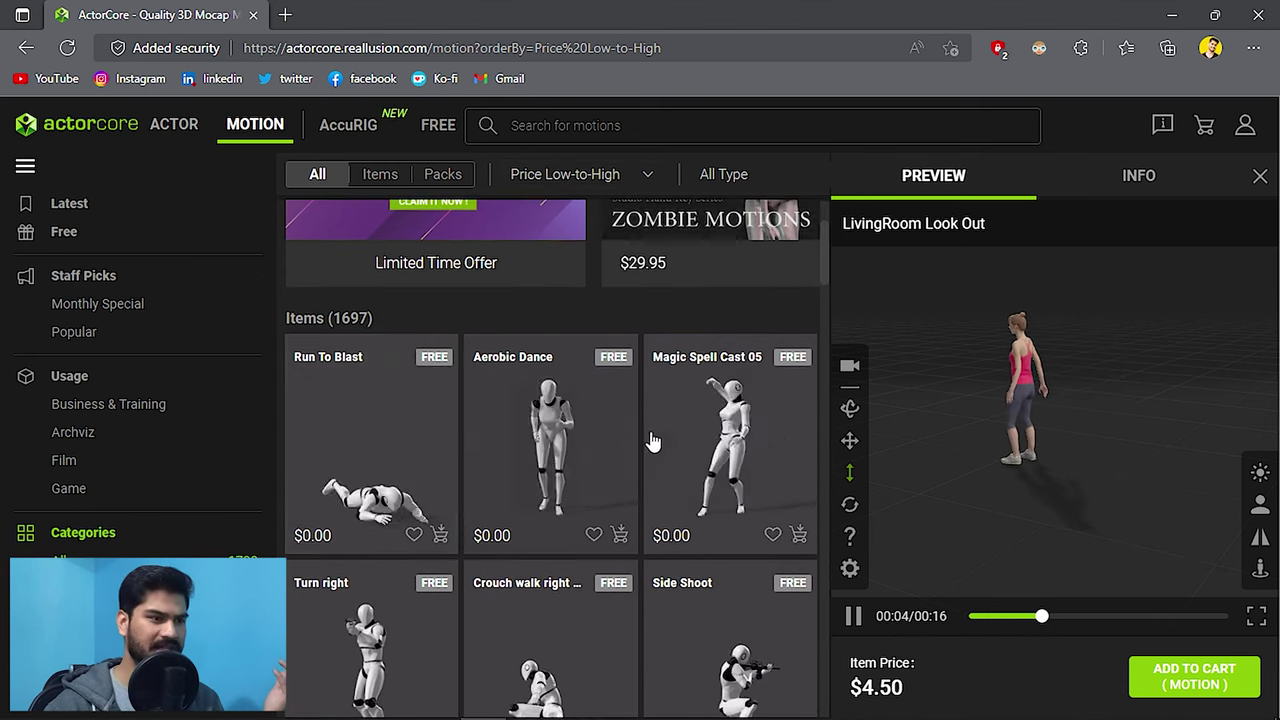
scroll(651, 437, "down", 3)
scroll(660, 360, "up", 3)
scroll(621, 400, "down", 4)
scroll(622, 345, "down", 3)
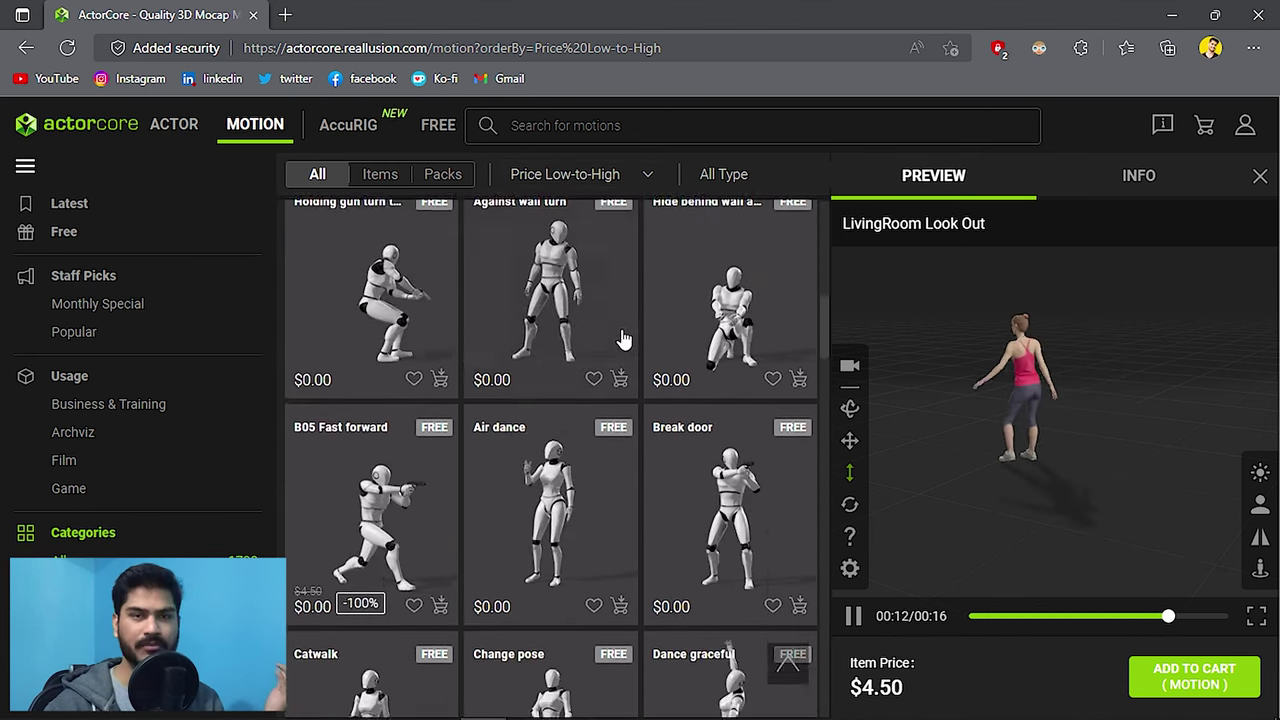
scroll(630, 340, "down", 3)
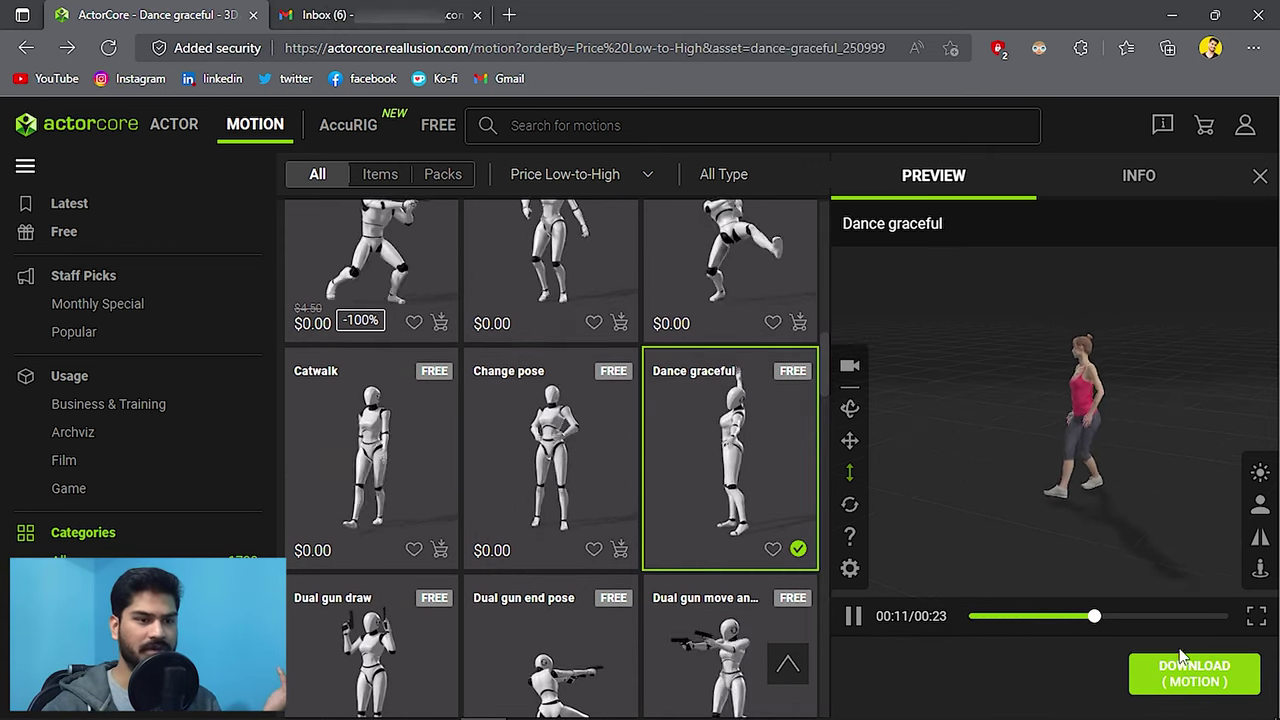
- Start downloading Dance graceful with Export Motion Only ticked
left_click(1185, 676)
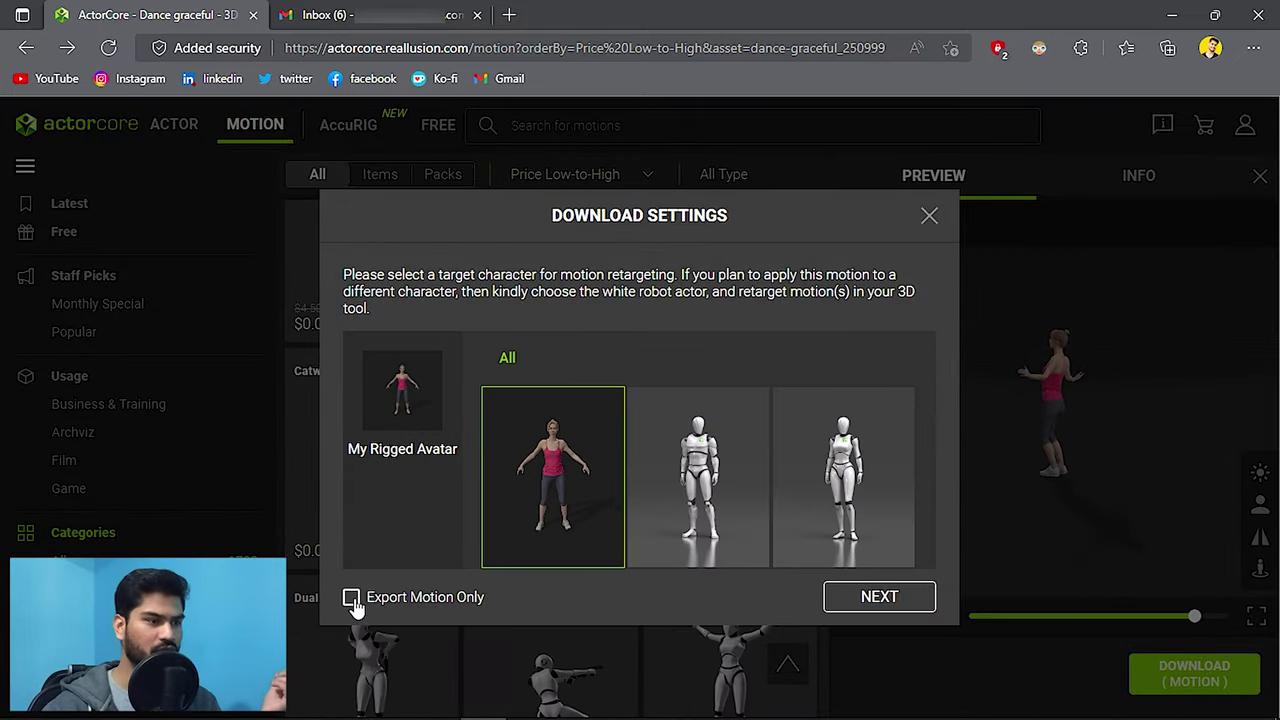
left_click(351, 598)
left_click(880, 596)
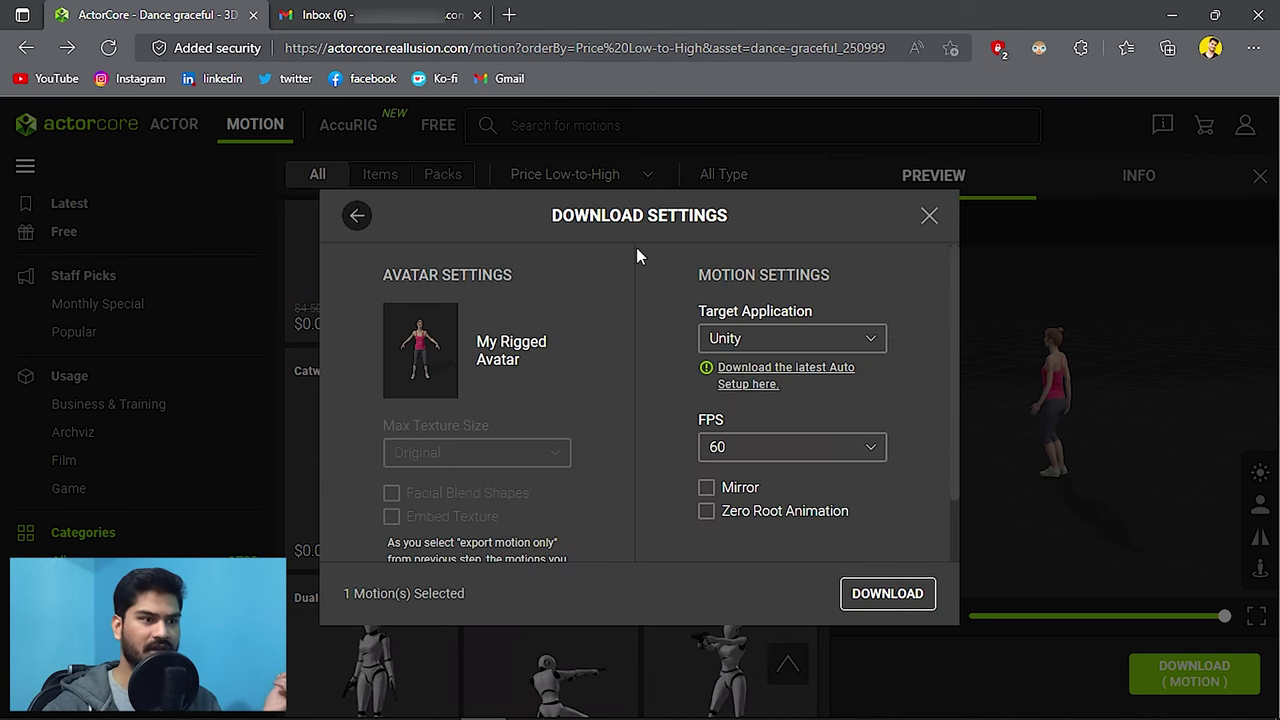
- Download the motion with Target Application Blender and FPS 30
left_click(800, 340)
scroll(807, 440, "down", 1)
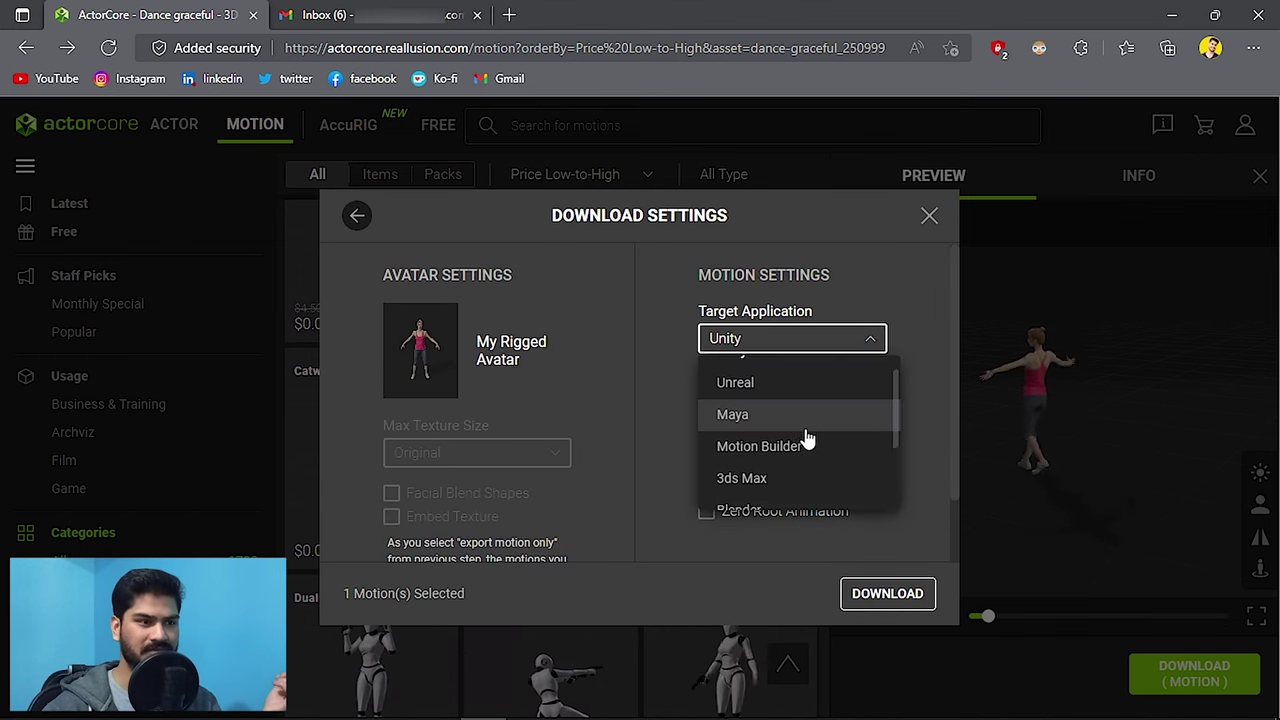
scroll(807, 440, "down", 1)
left_click(749, 466)
left_click(790, 447)
left_click(735, 514)
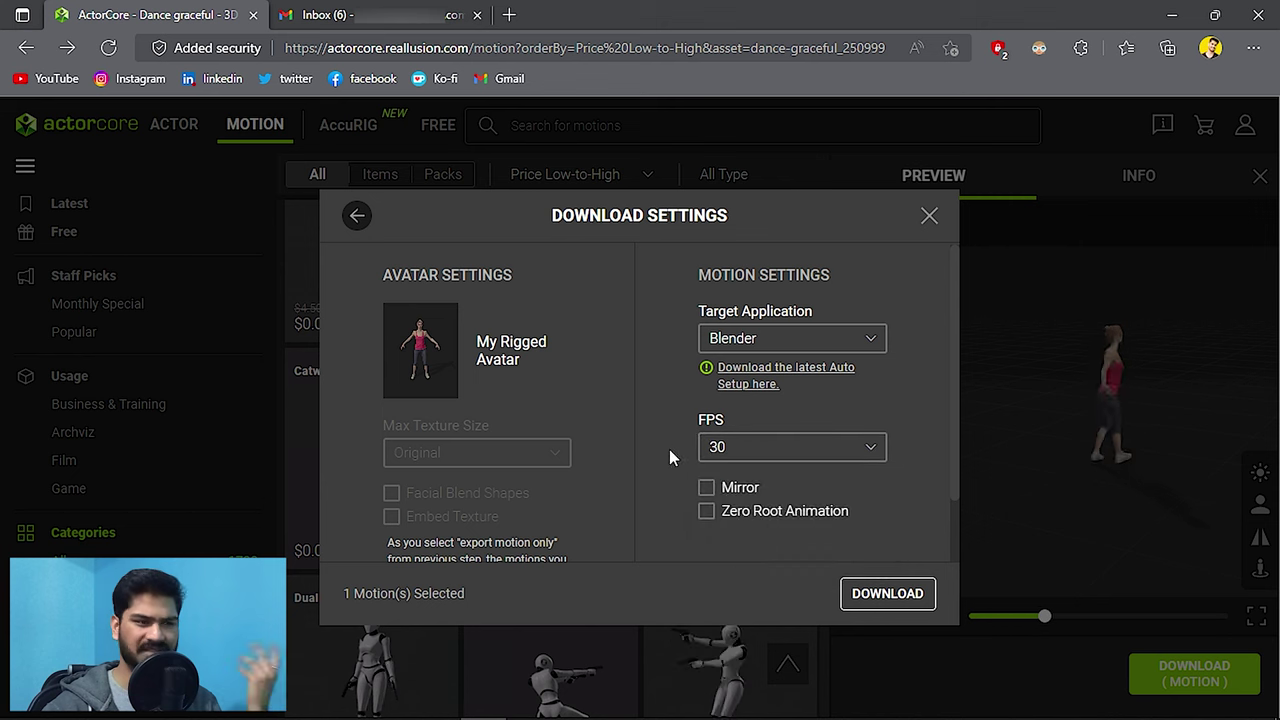
scroll(667, 430, "down", 1)
scroll(666, 441, "up", 1)
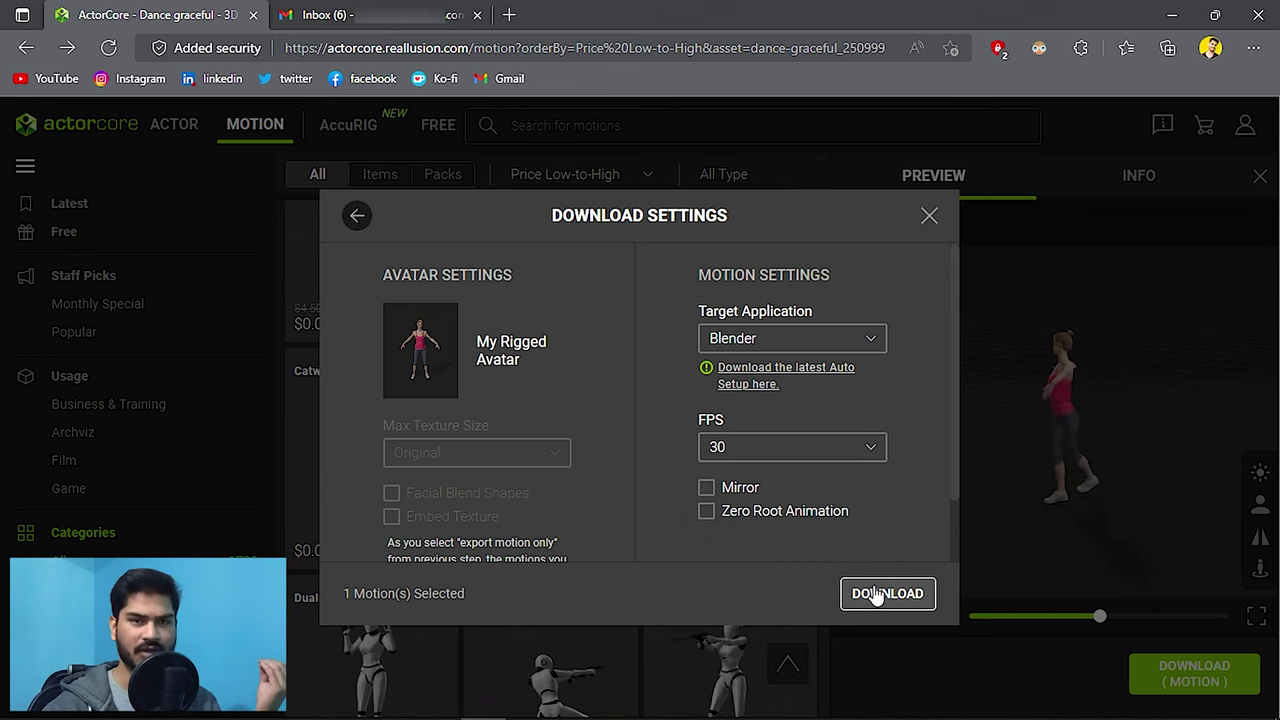
left_click(875, 594)
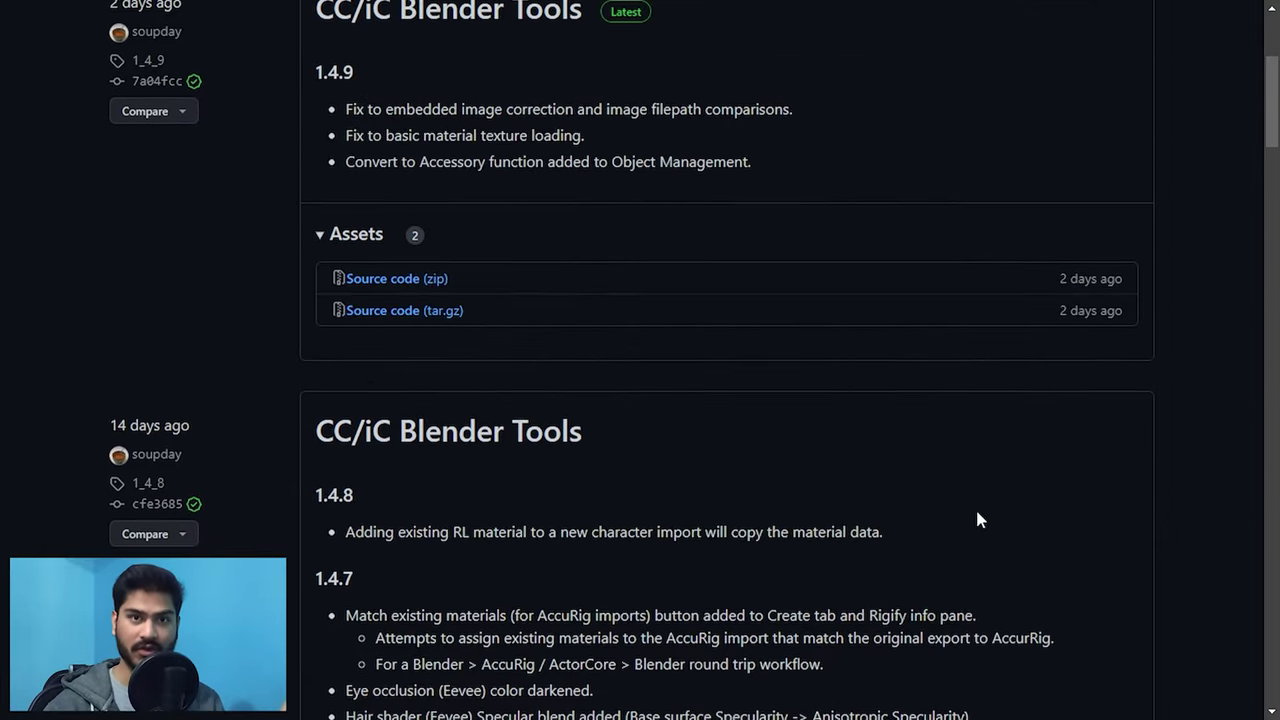
- Download Source code (zip) from the latest cc_blender_tools 1.4.9 release assets
scroll(978, 518, "up", 3)
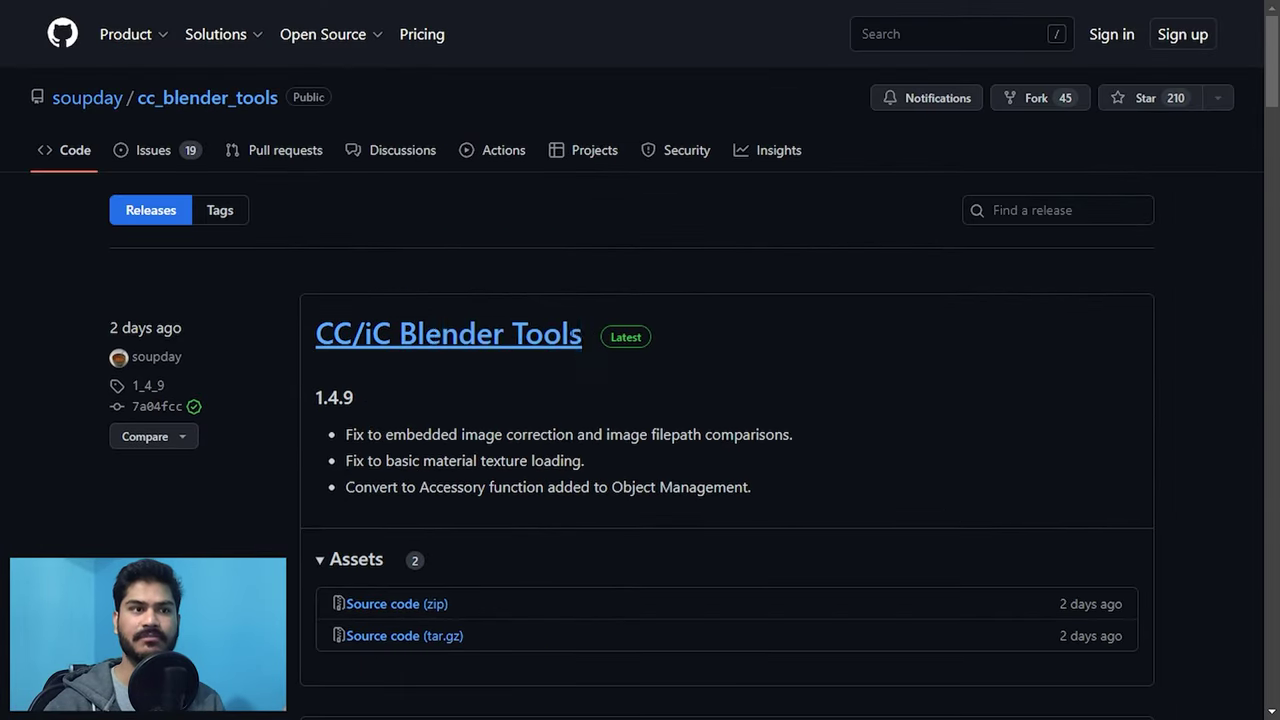
mouse_move(594, 337)
left_mouse_down()
mouse_move(370, 337)
mouse_move(580, 349)
left_mouse_up()
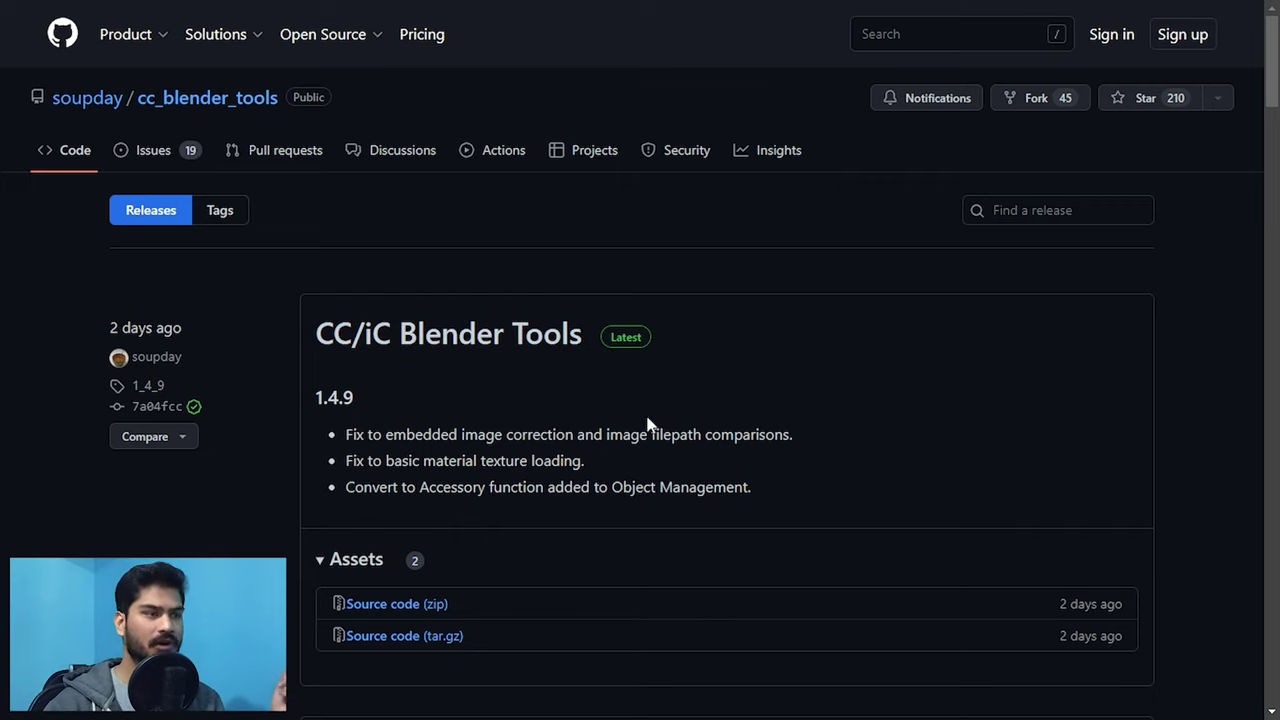
left_click_drag(499, 606, 375, 604)
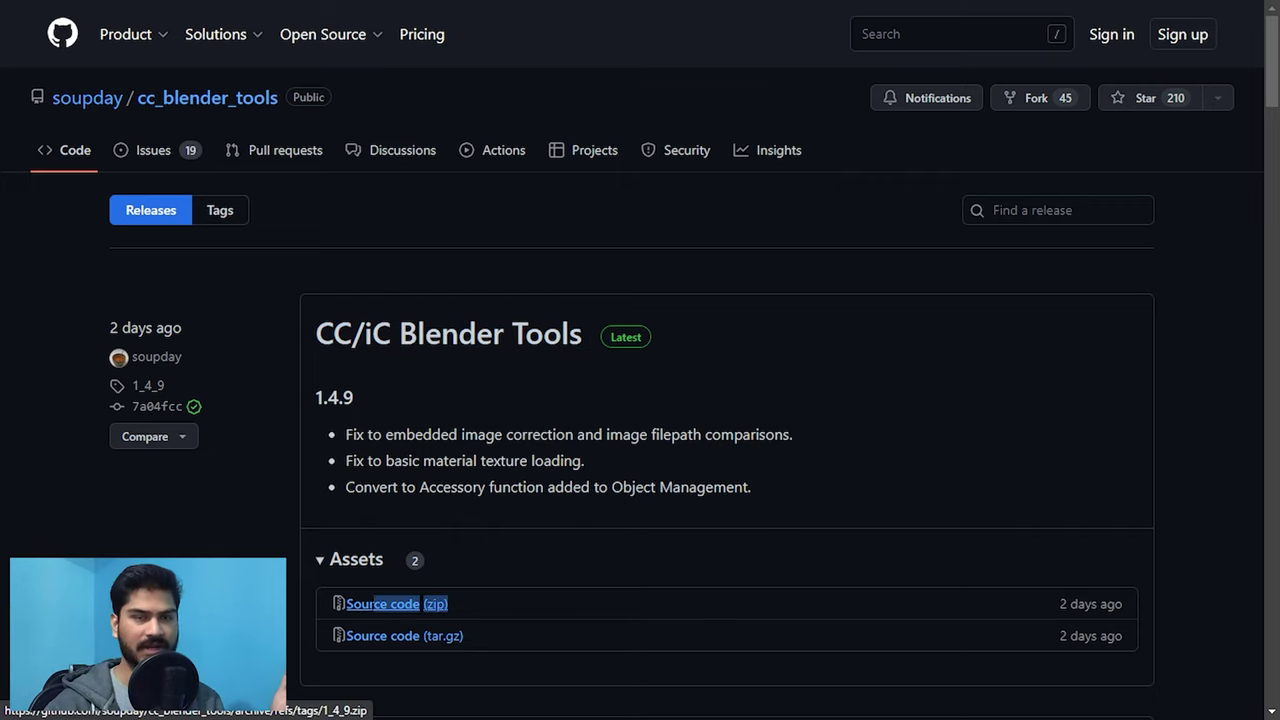
left_click(352, 606)
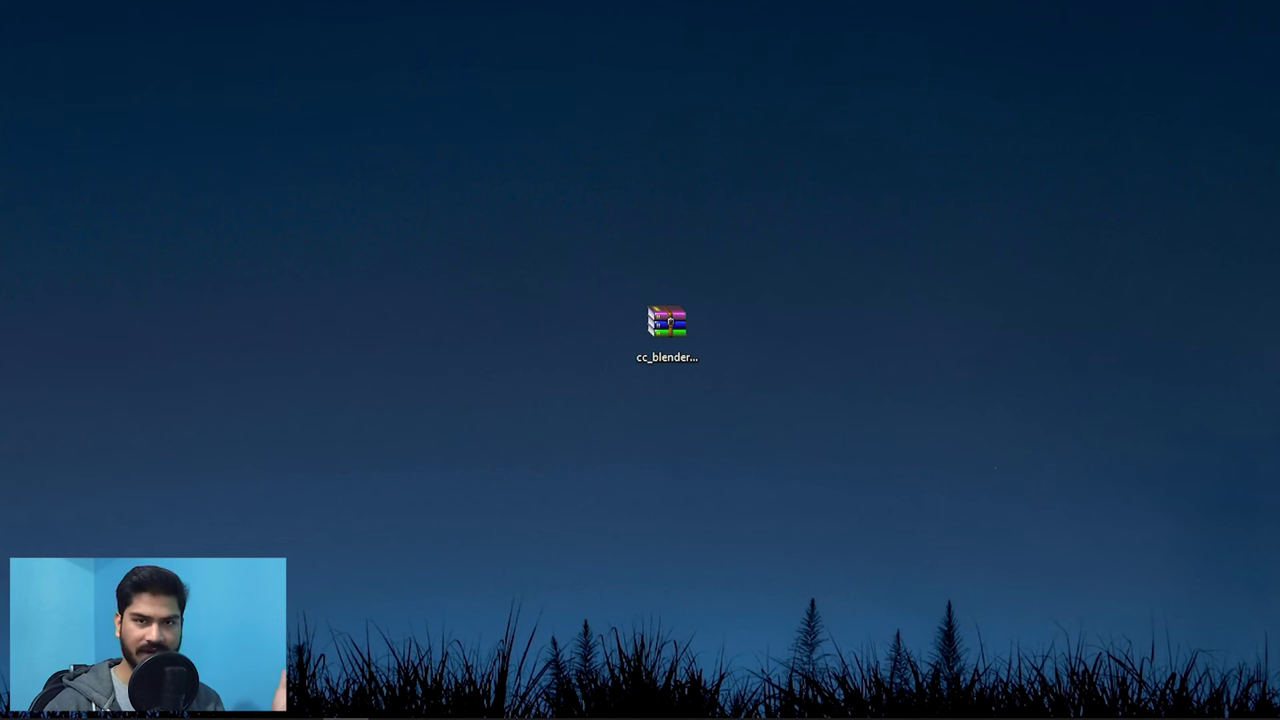
- Install the cc_blender_tools-1_4_8.zip add-on from Preferences > Add-ons
left_click(690, 334)
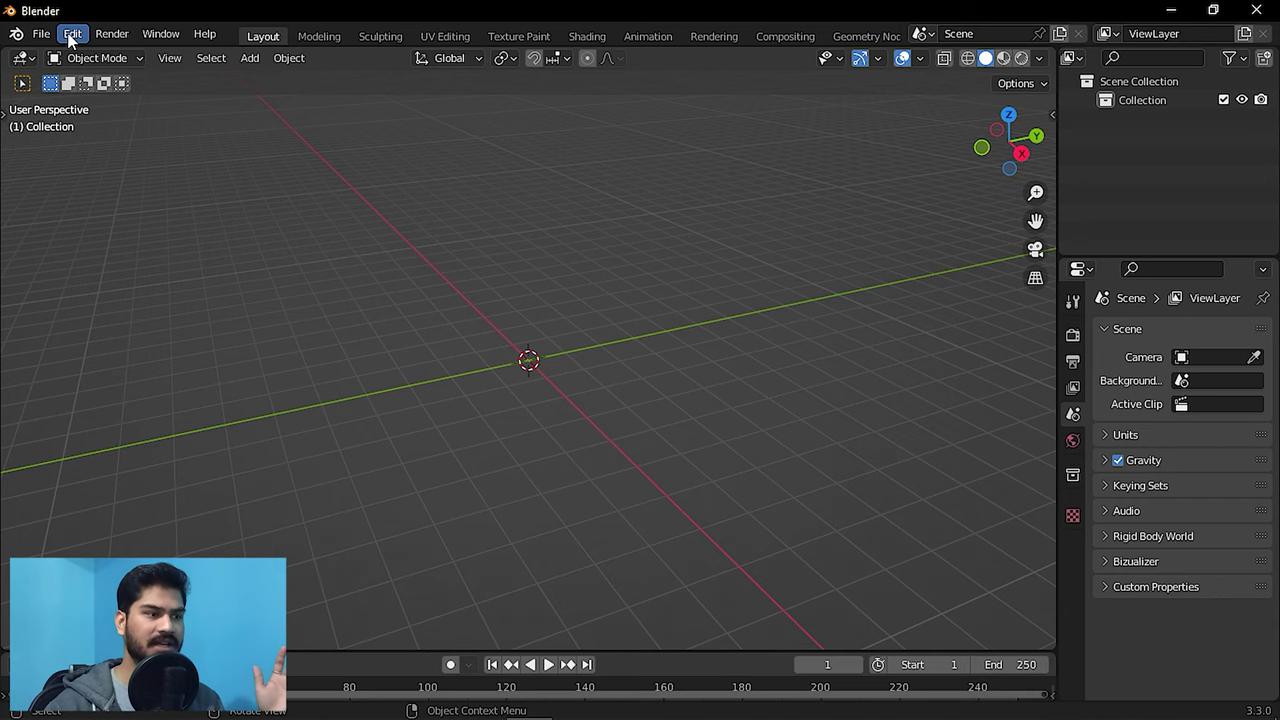
left_click(70, 38)
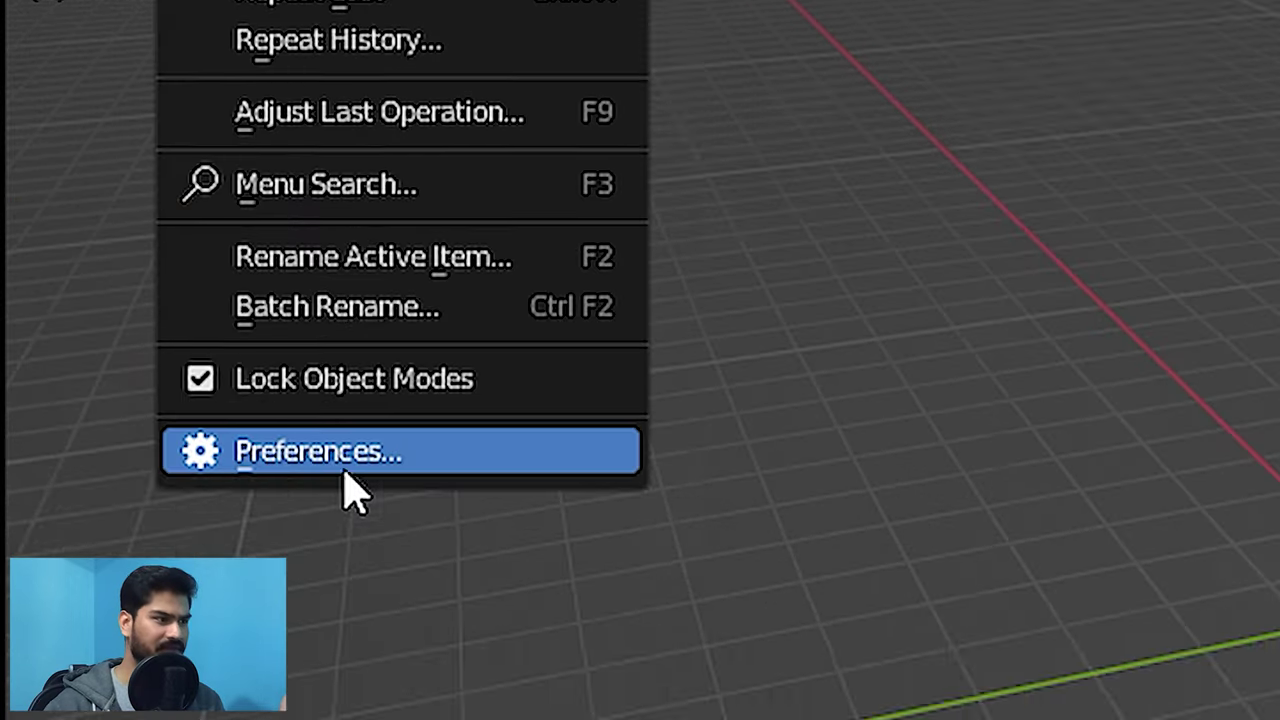
left_click(345, 465)
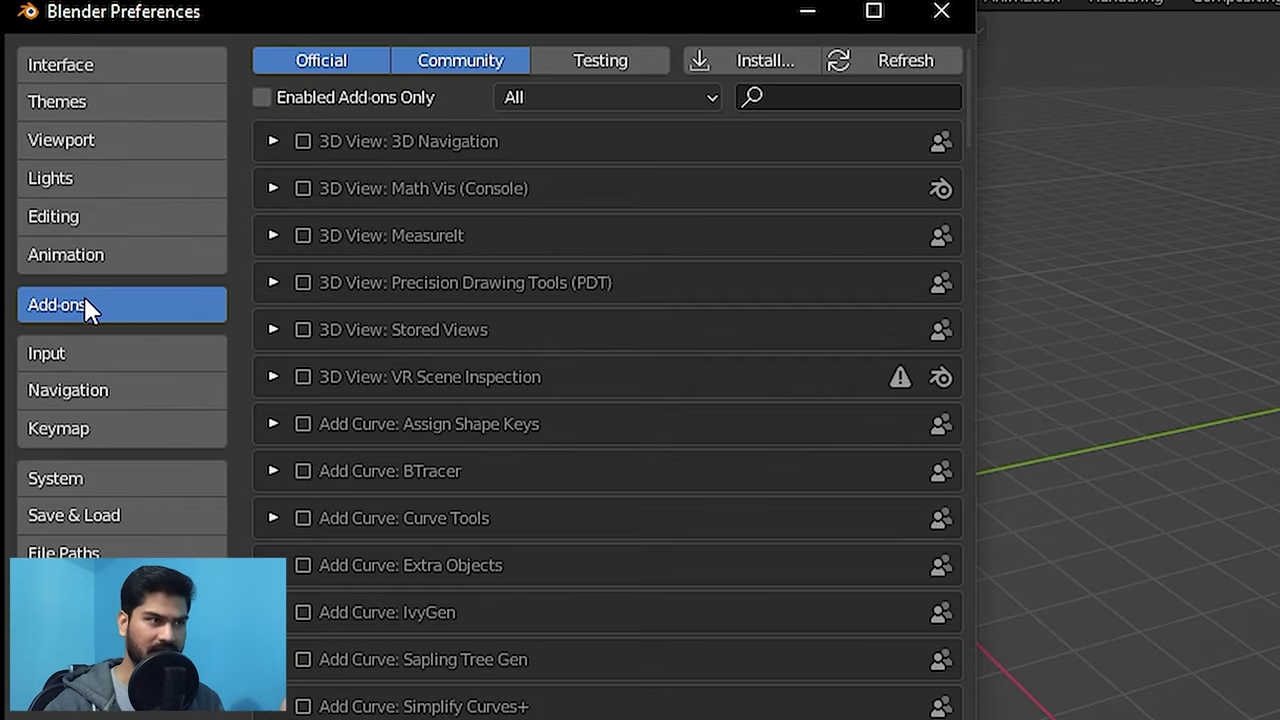
left_click(739, 62)
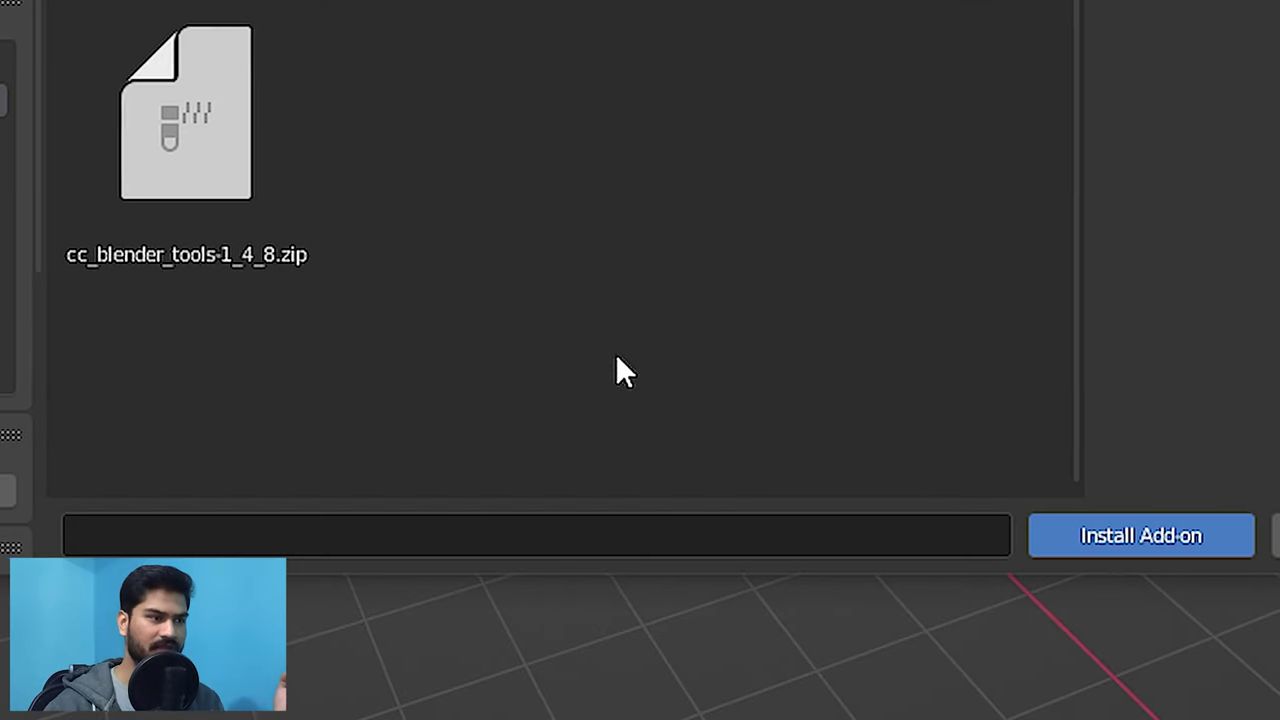
left_click(163, 118)
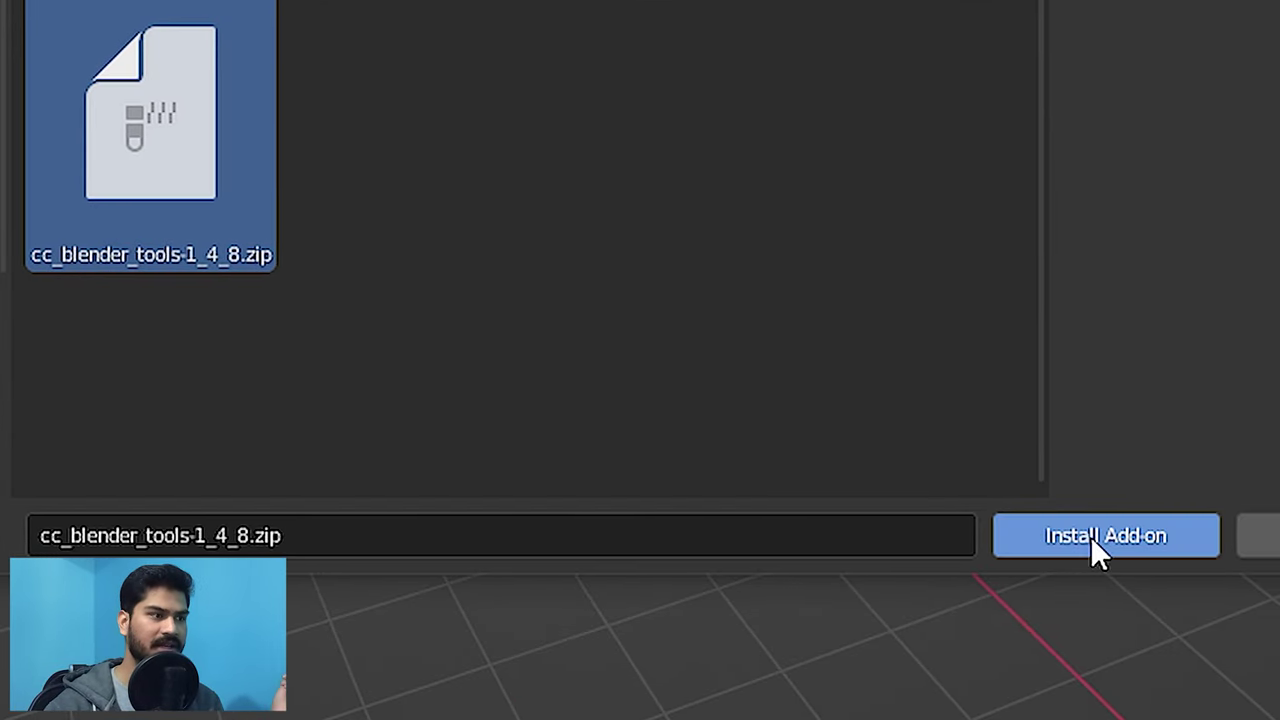
left_click(1090, 536)
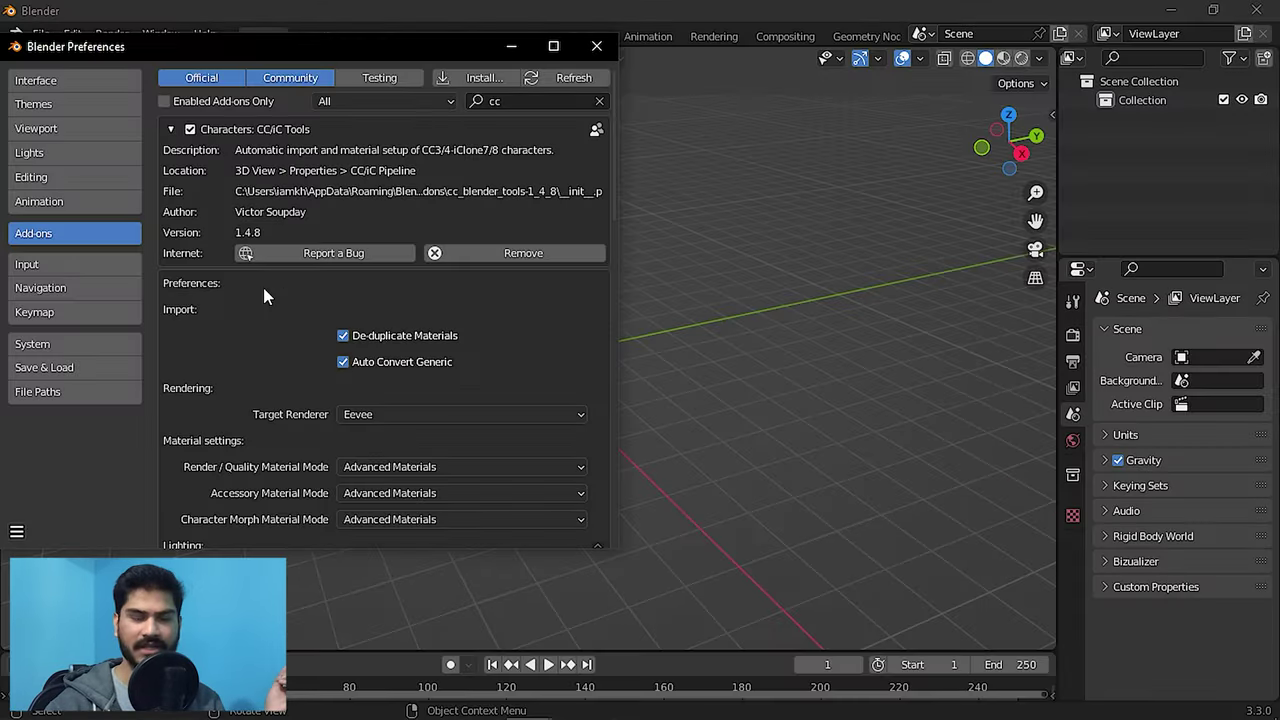
- Enable the CC/iC Tools add-on and save the preferences
left_click(194, 131)
left_click(194, 131)
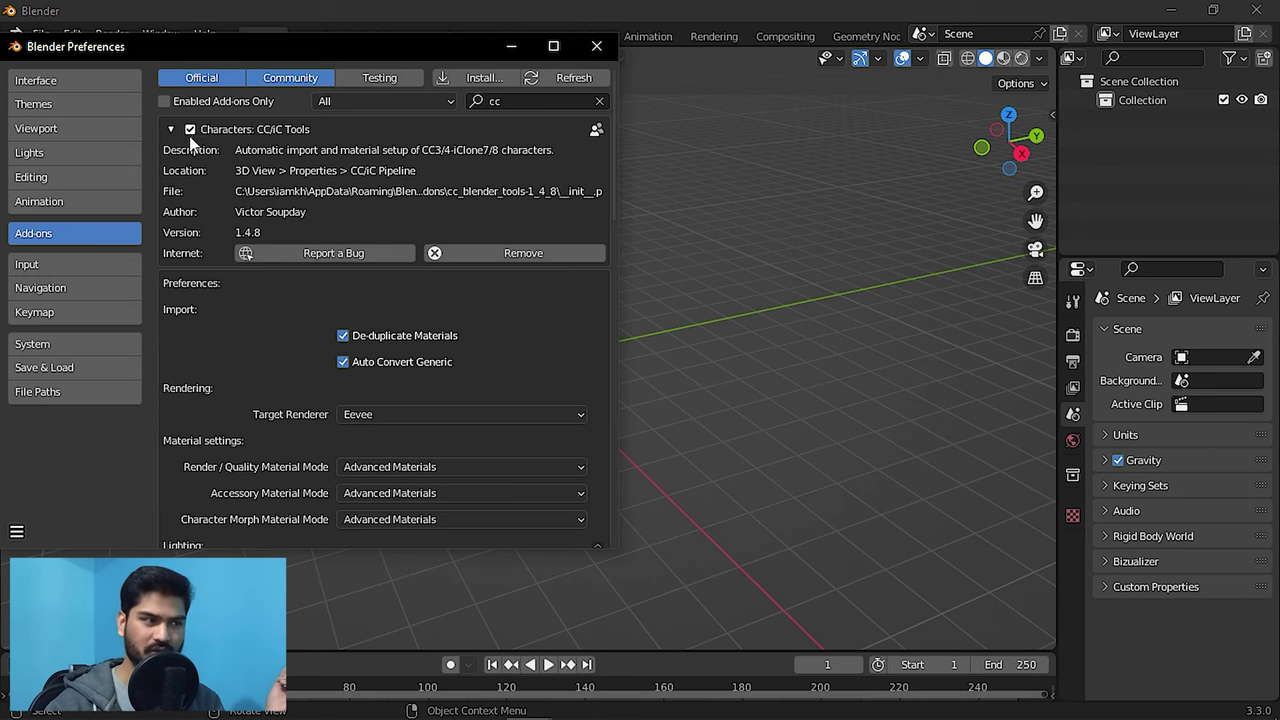
left_click(17, 531)
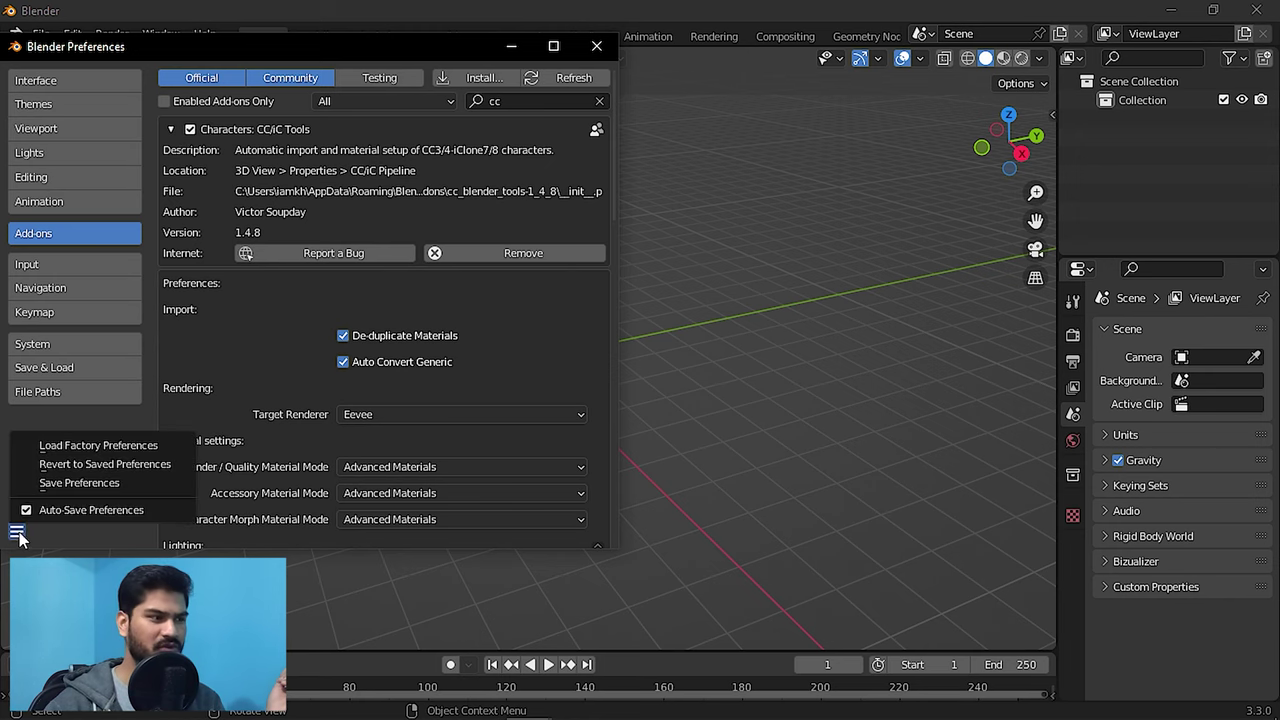
left_click(104, 485)
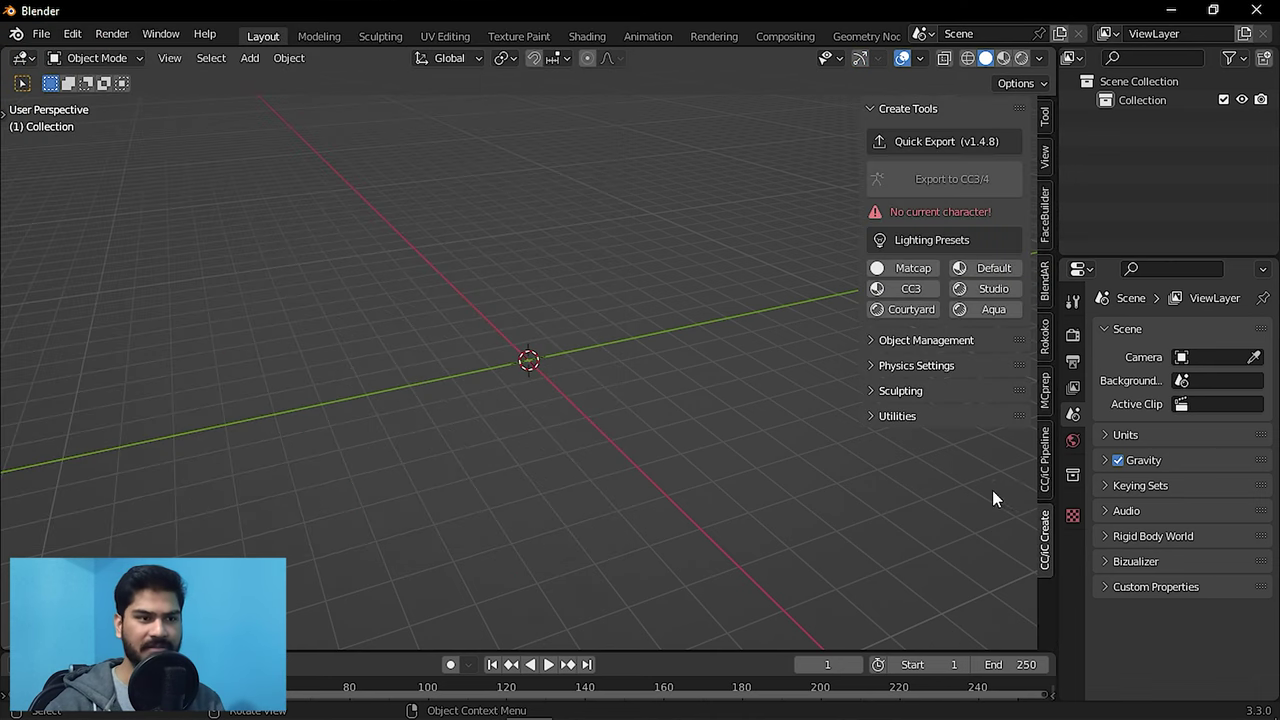
- Import test.fbx via CC/iC Pipeline Import Character and orbit to face it
left_click(1046, 466)
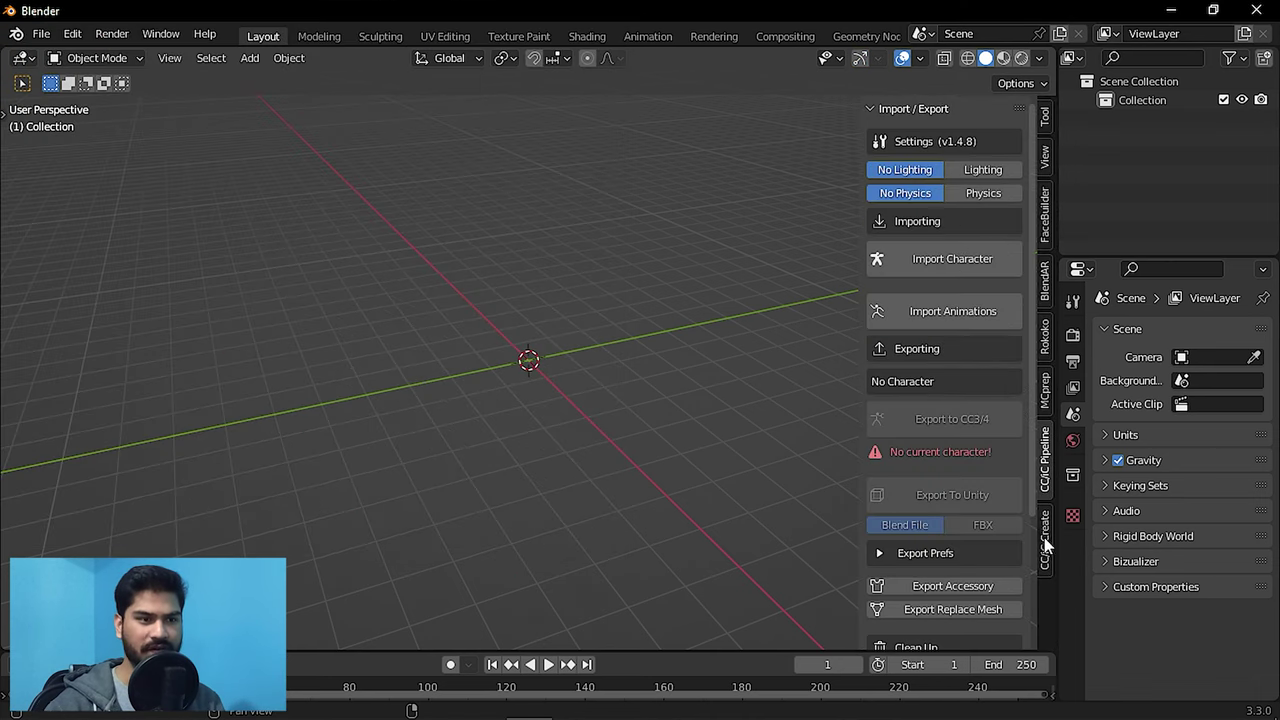
left_click(1044, 537)
left_click(1047, 483)
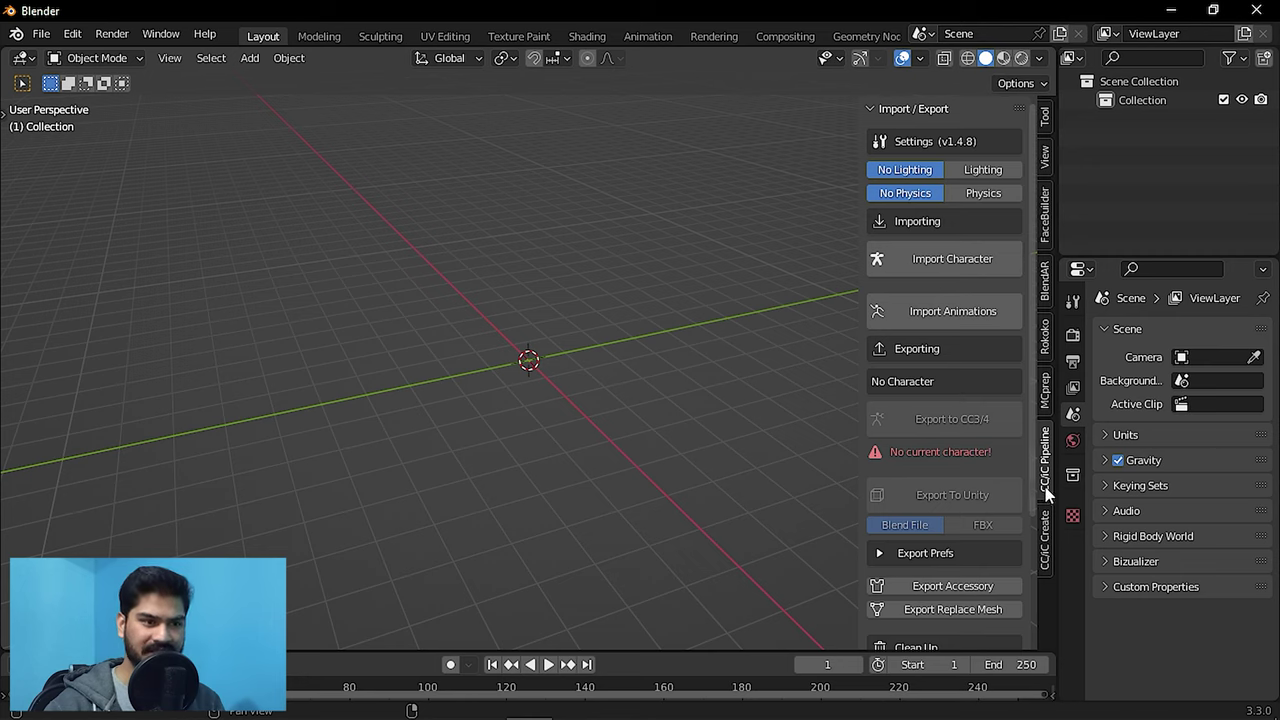
left_click(880, 108)
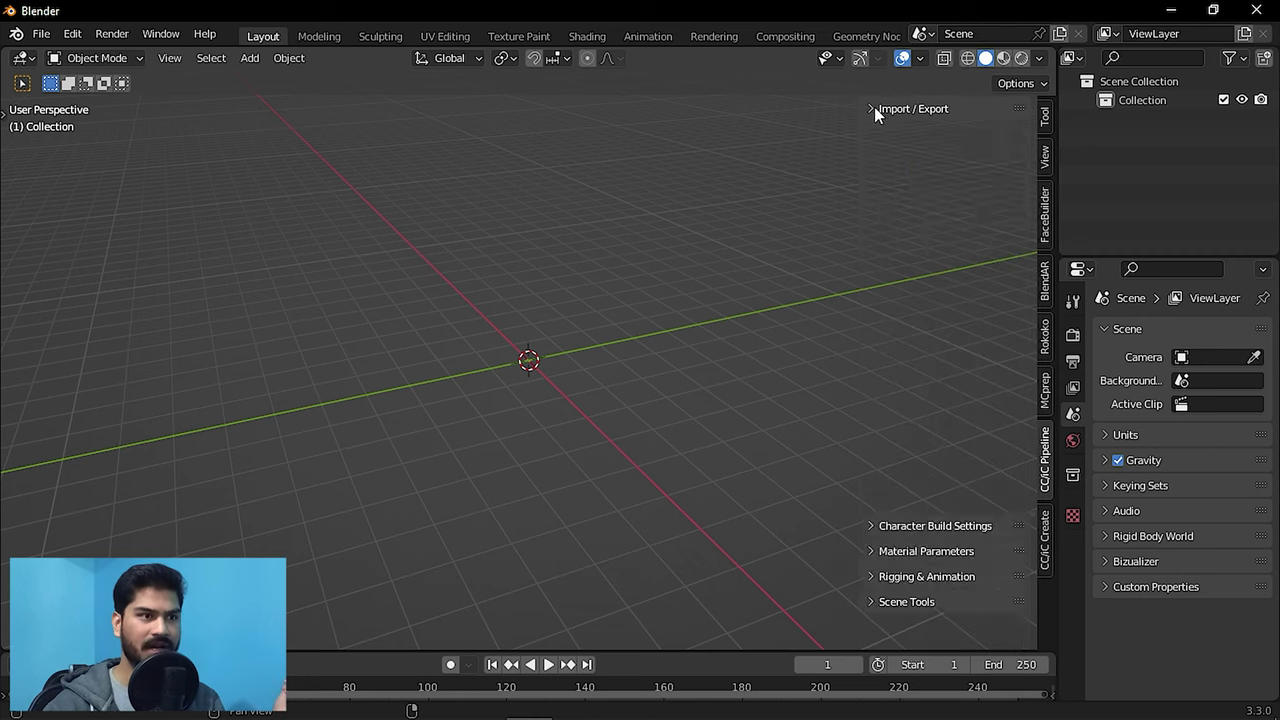
left_click(868, 110)
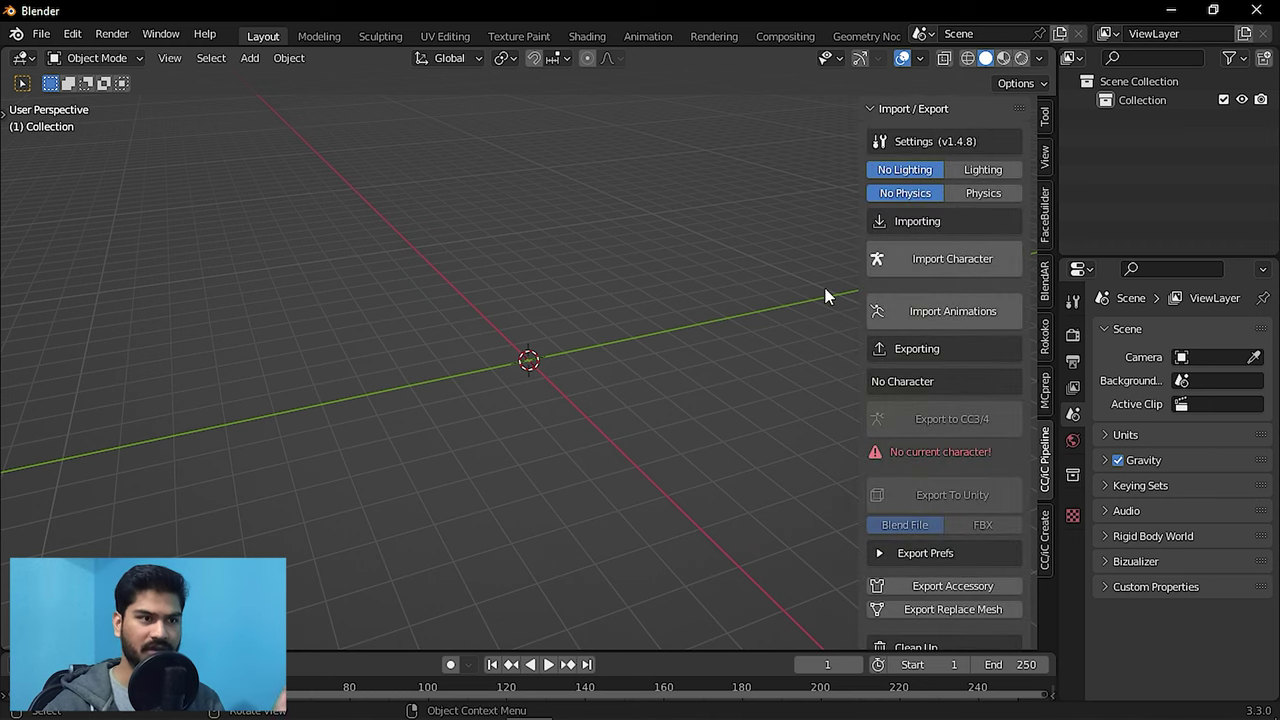
left_click(970, 258)
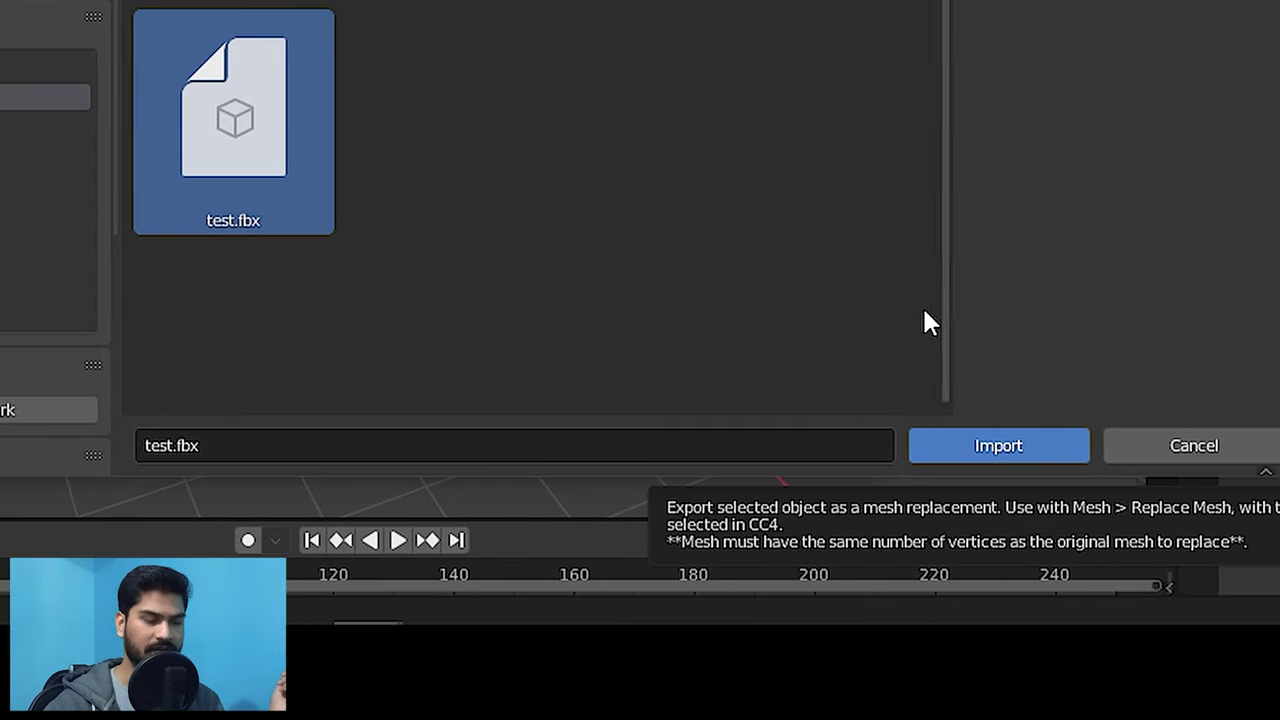
left_click(975, 449)
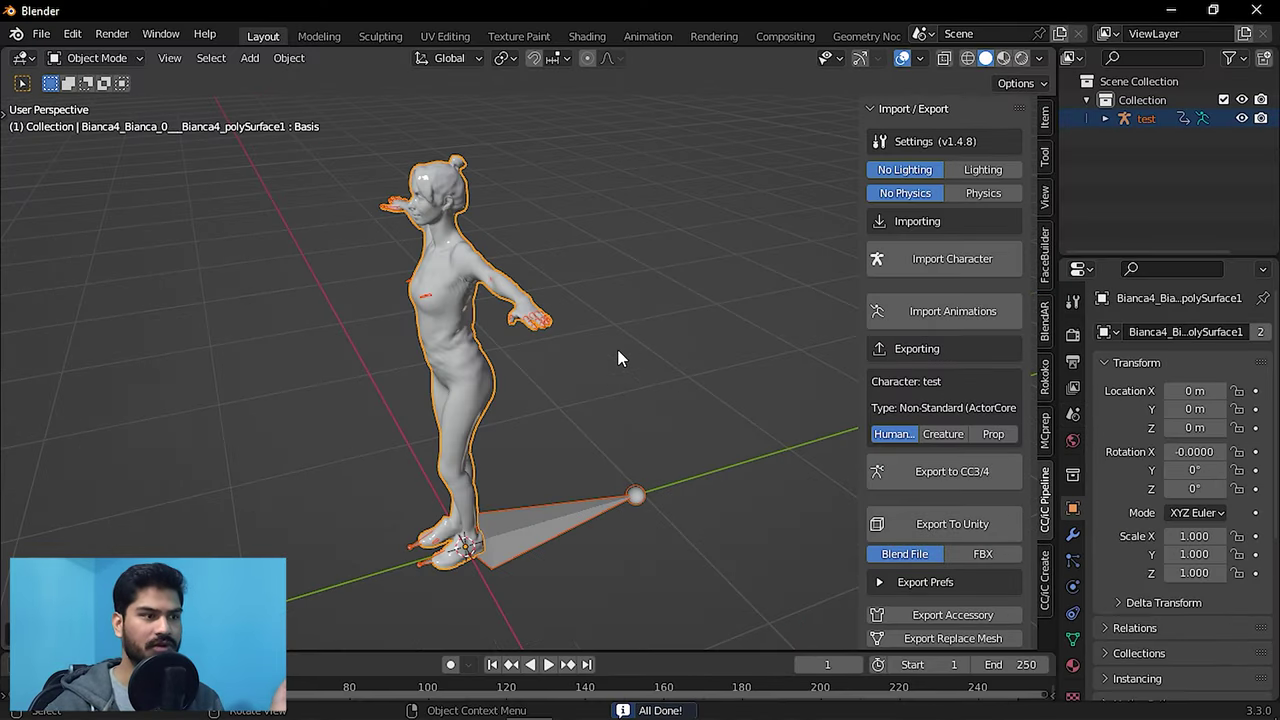
mouse_move(508, 373)
middle_mouse_down()
mouse_move(677, 349)
mouse_move(663, 343)
middle_mouse_up()
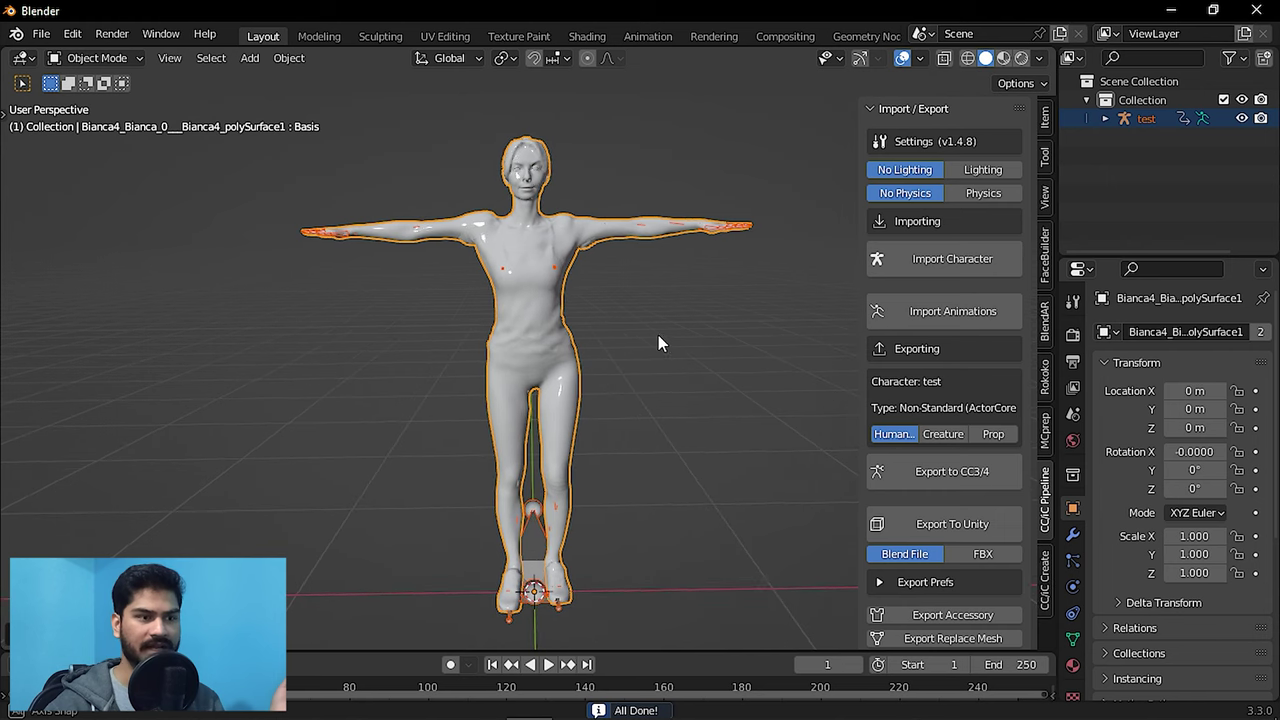
left_click(912, 108)
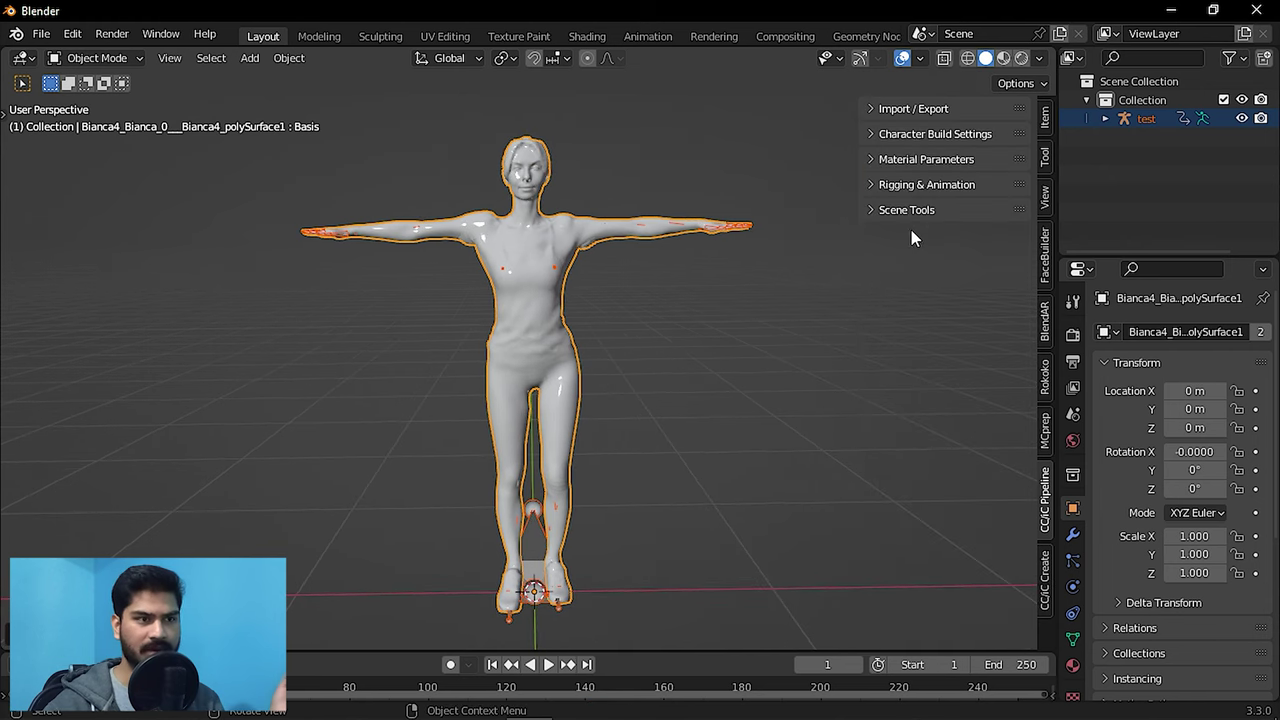
- Generate a Quick Rigify rig for the character, creating test_Rigify
left_click(877, 186)
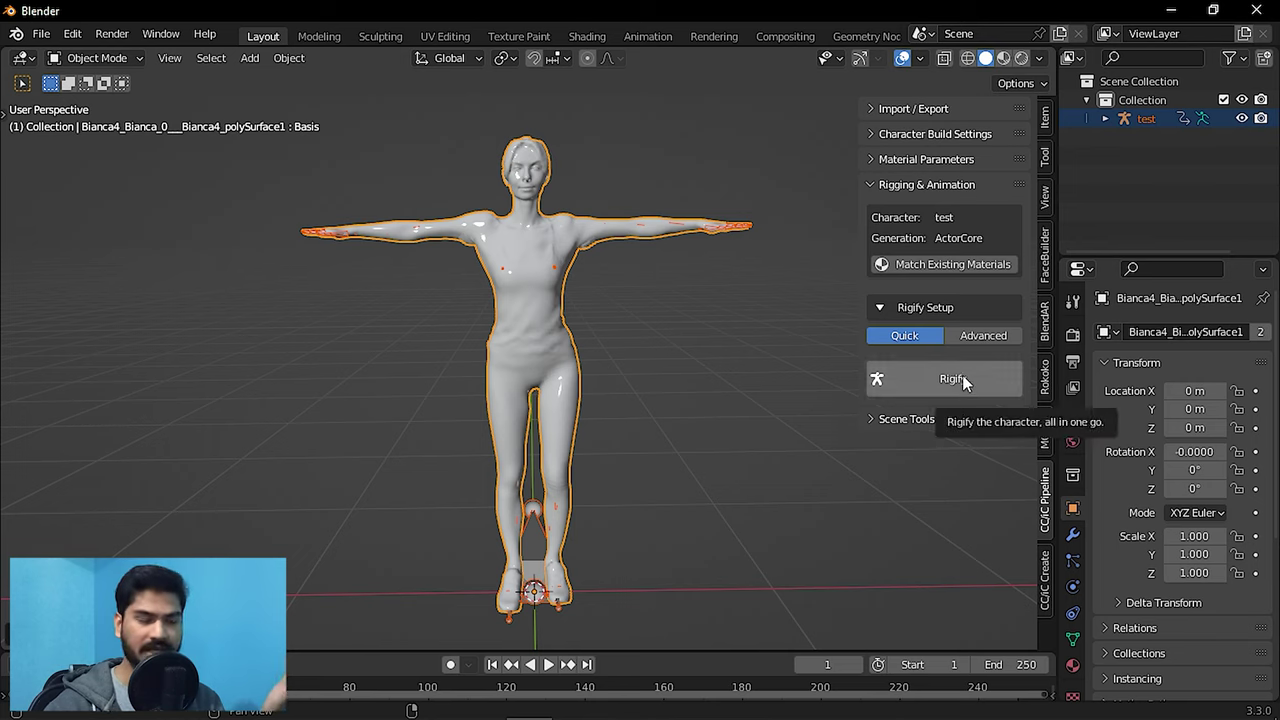
left_click(990, 336)
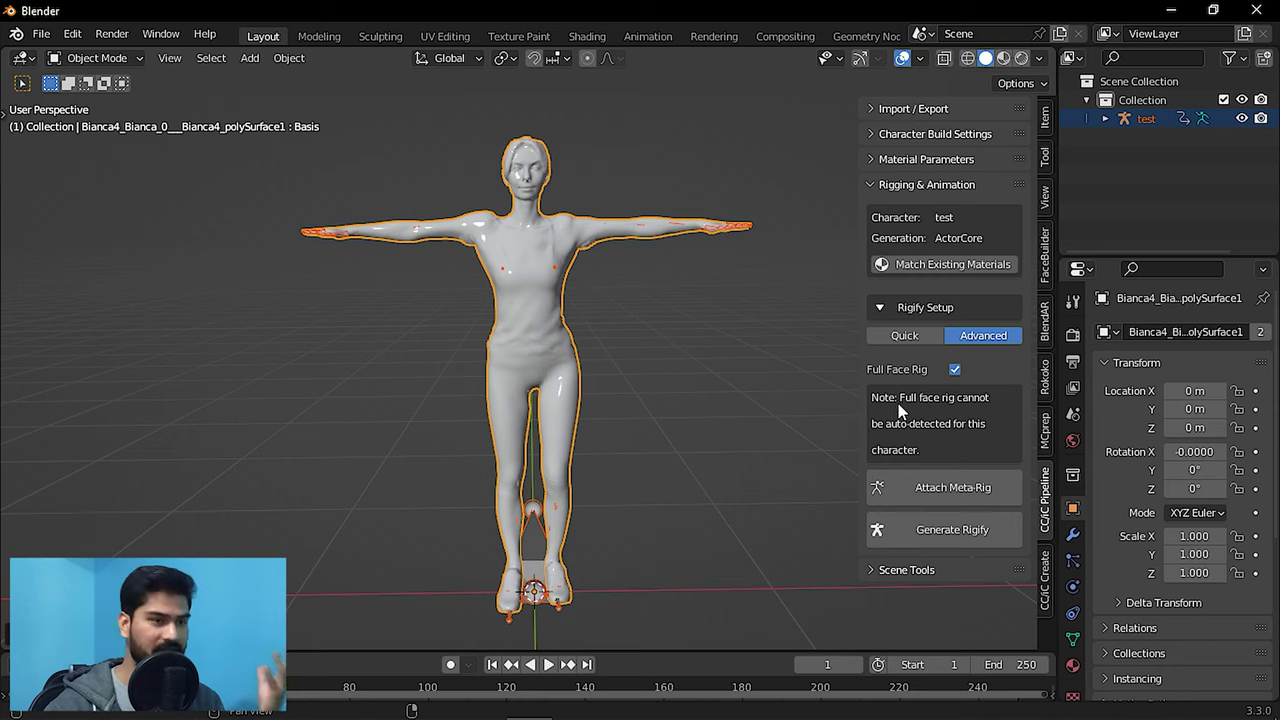
left_click(908, 335)
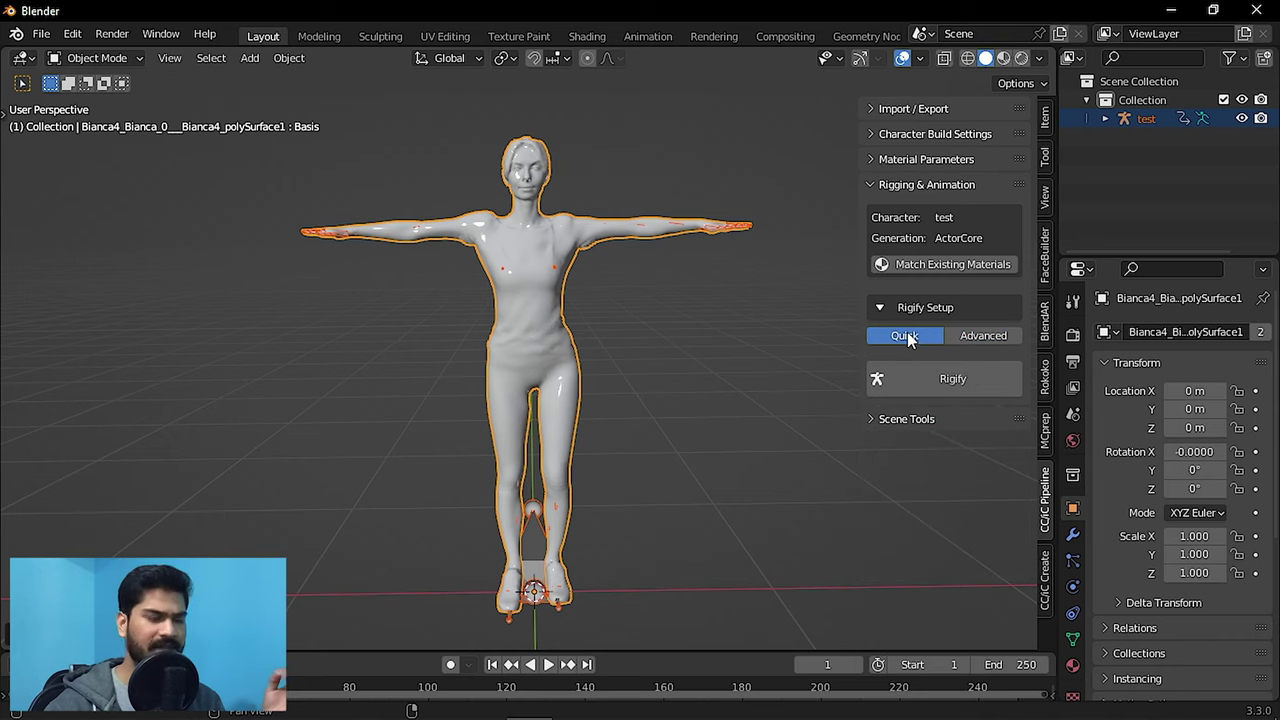
left_click(966, 377)
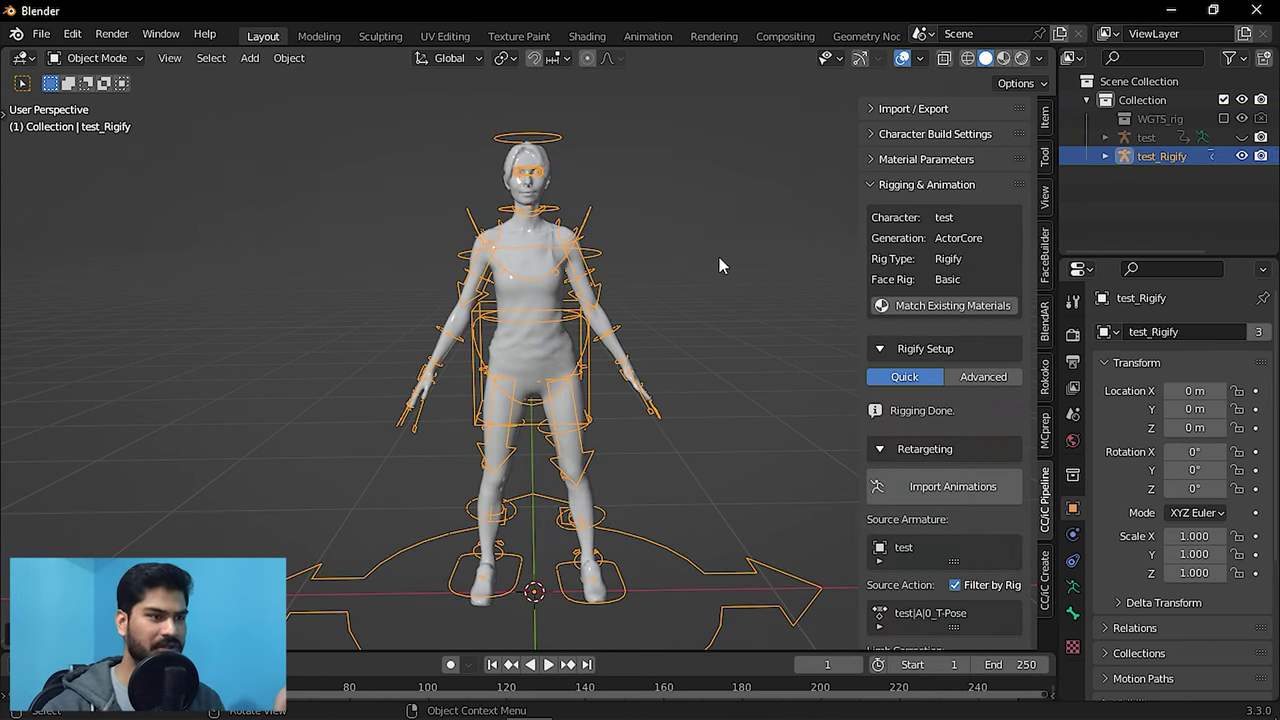
middle_click_drag(798, 241, 681, 298)
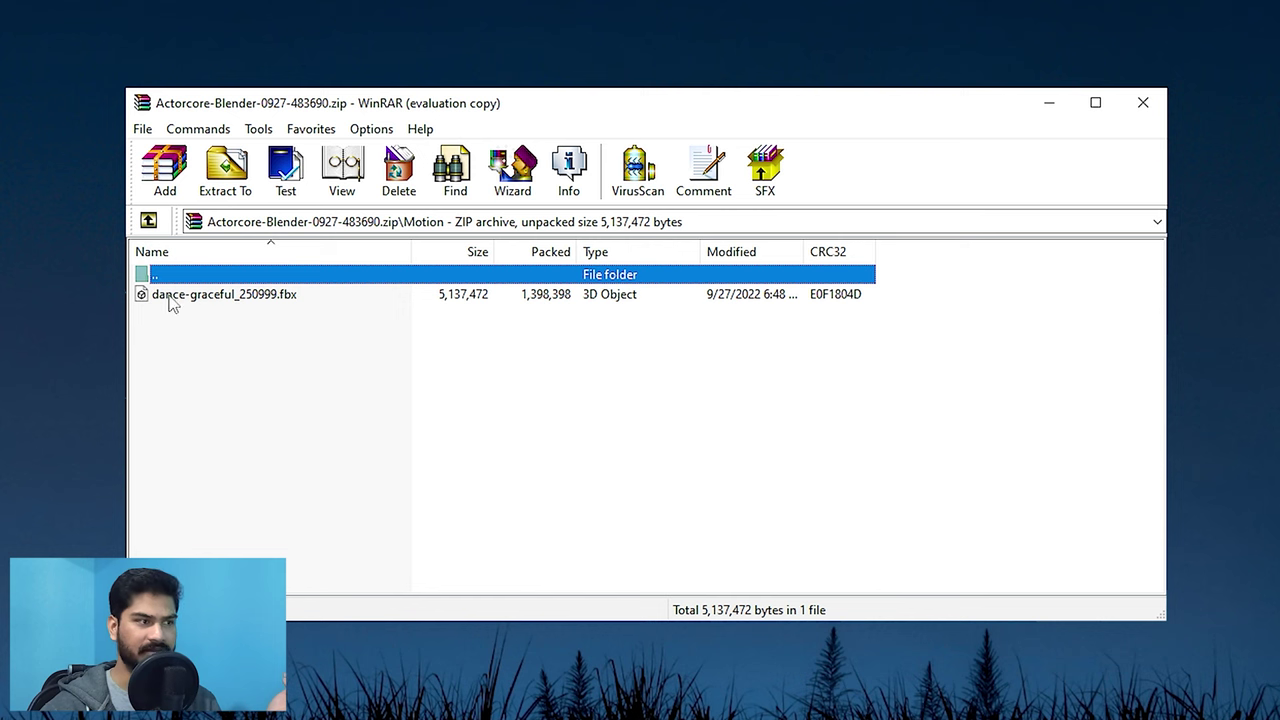
- Drag dance-graceful_250999.fbx from the archive's Motion folder onto the desktop
left_click_drag(170, 296, 1212, 340)
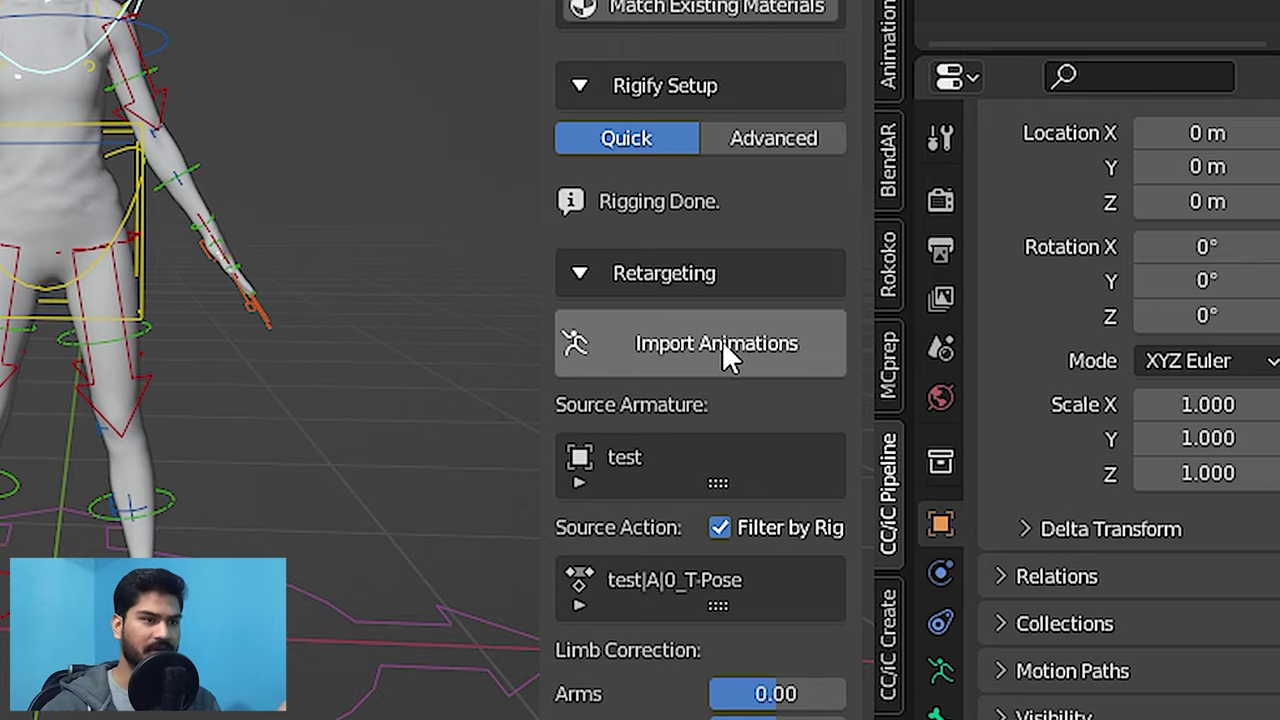
- Import the dance-graceful_250999.fbx animation and play it once
left_click(724, 346)
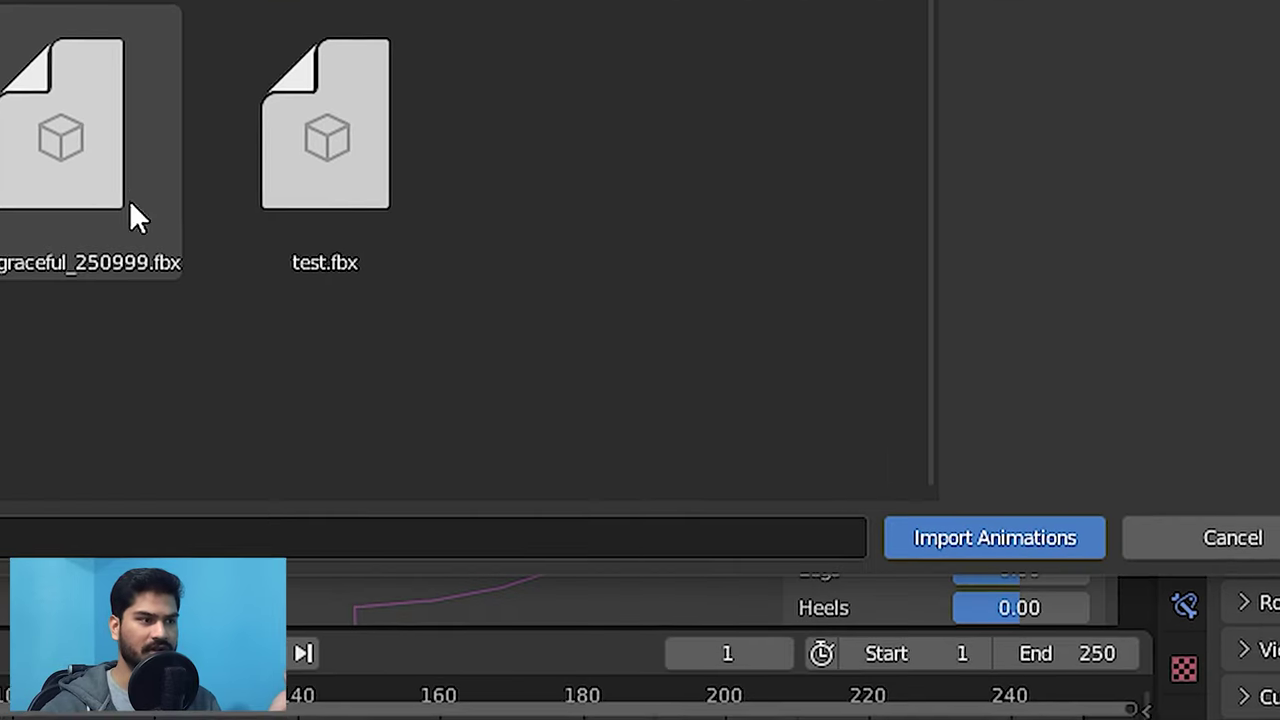
left_click(155, 163)
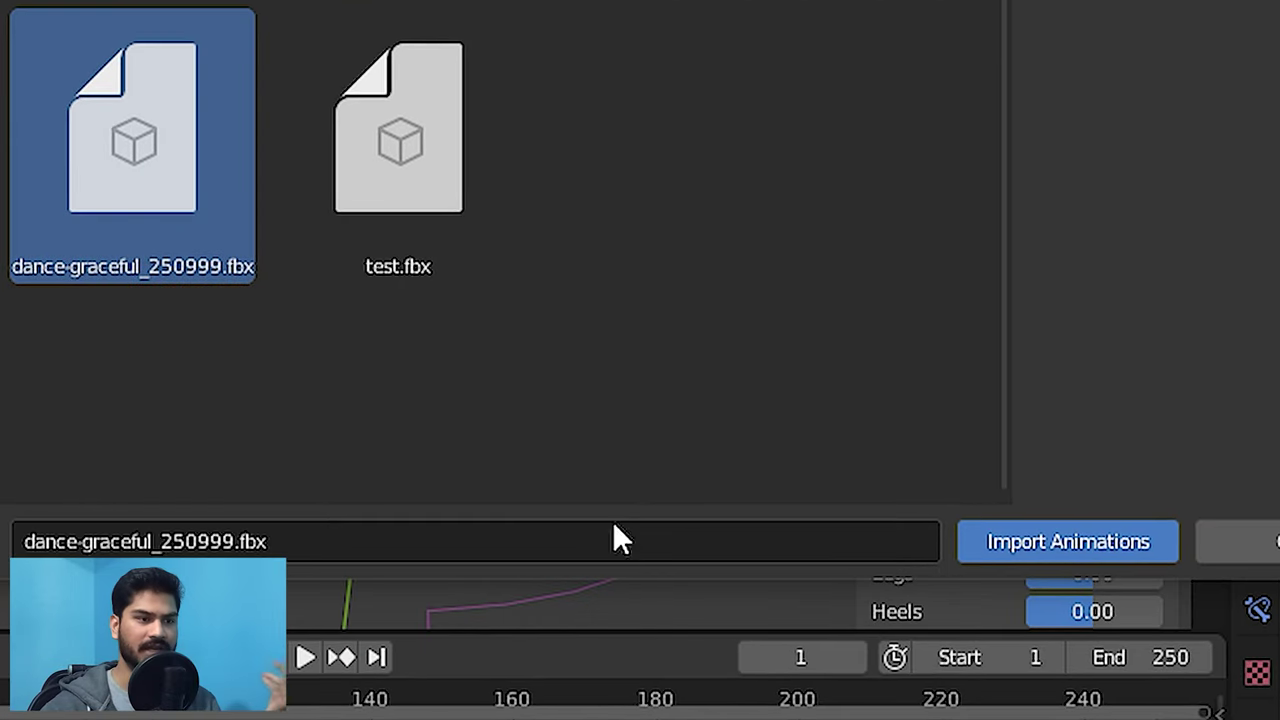
left_click(1029, 545)
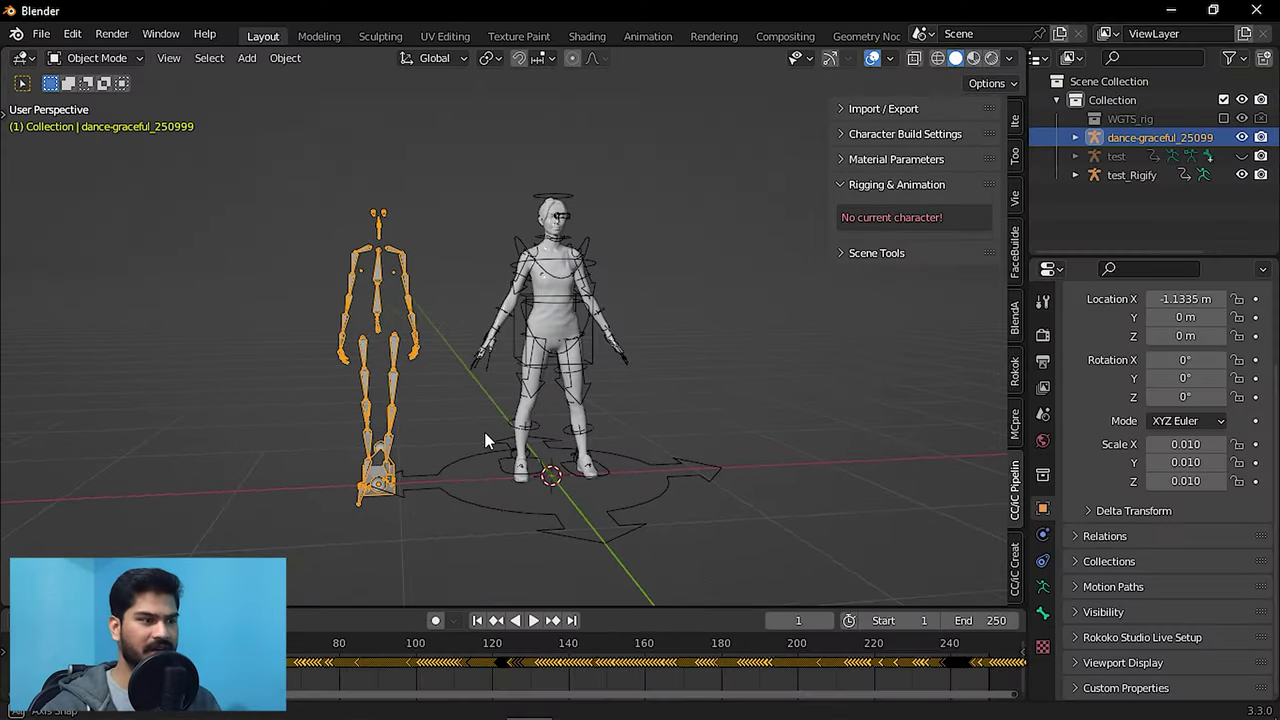
key("space")
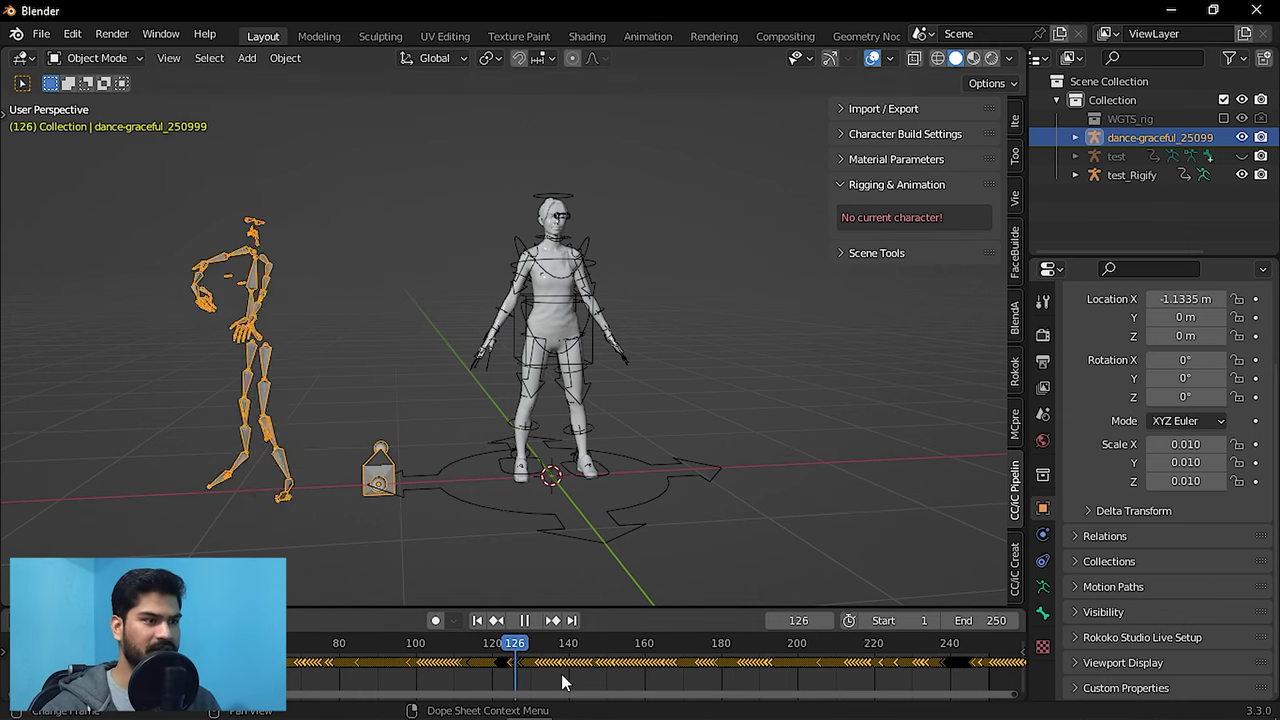
key("Escape")
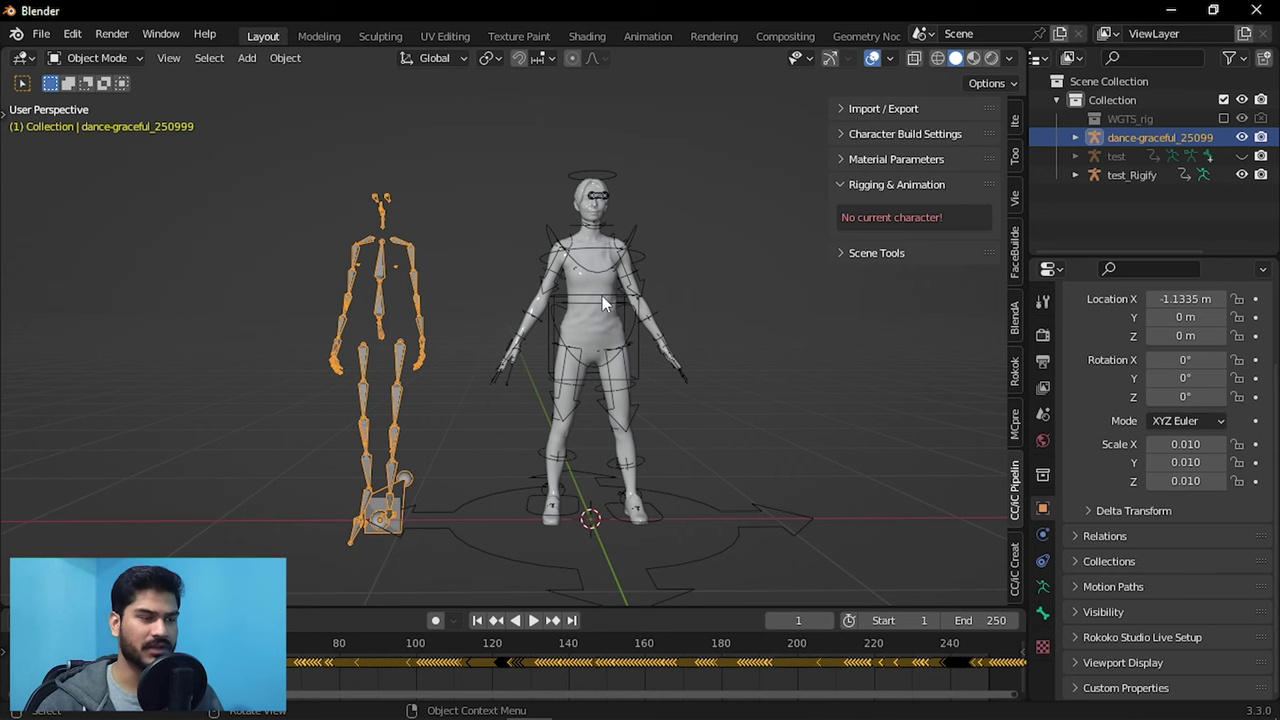
- Select the test_Rigify rig and scroll down to its Retargeting options
left_click(602, 295)
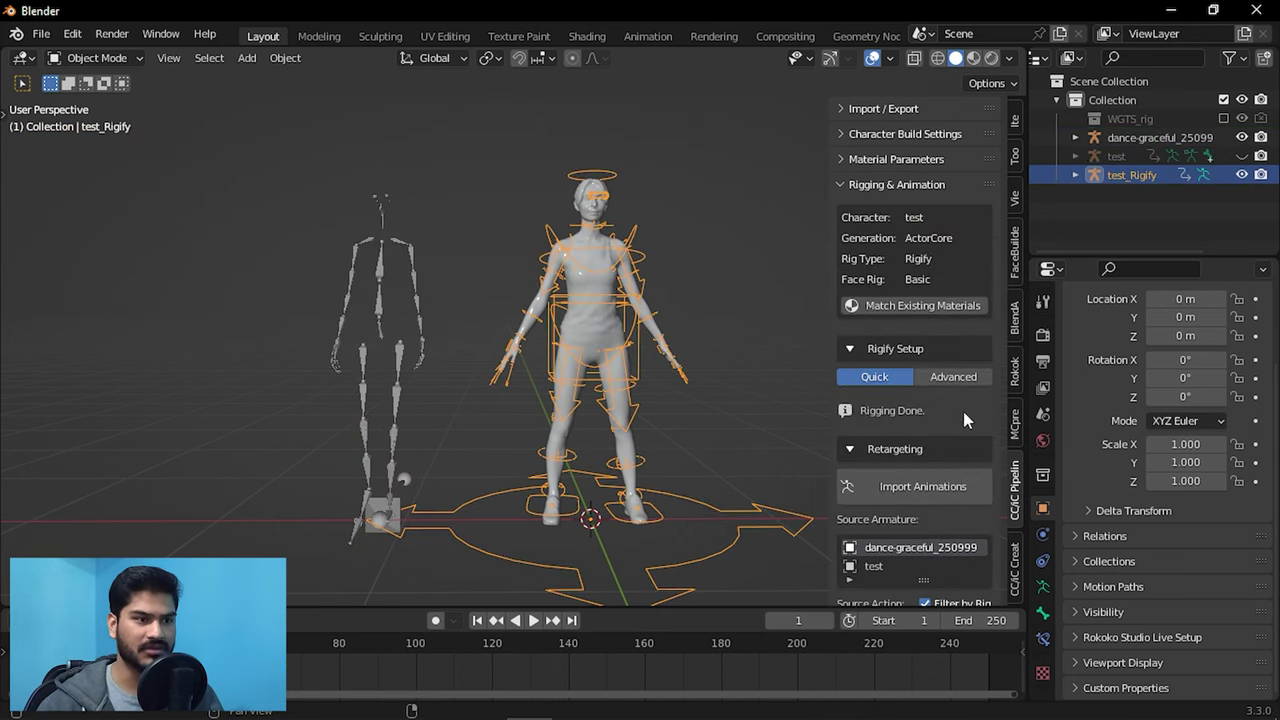
scroll(960, 380, "down", 3)
scroll(940, 322, "down", 1)
scroll(905, 324, "down", 1)
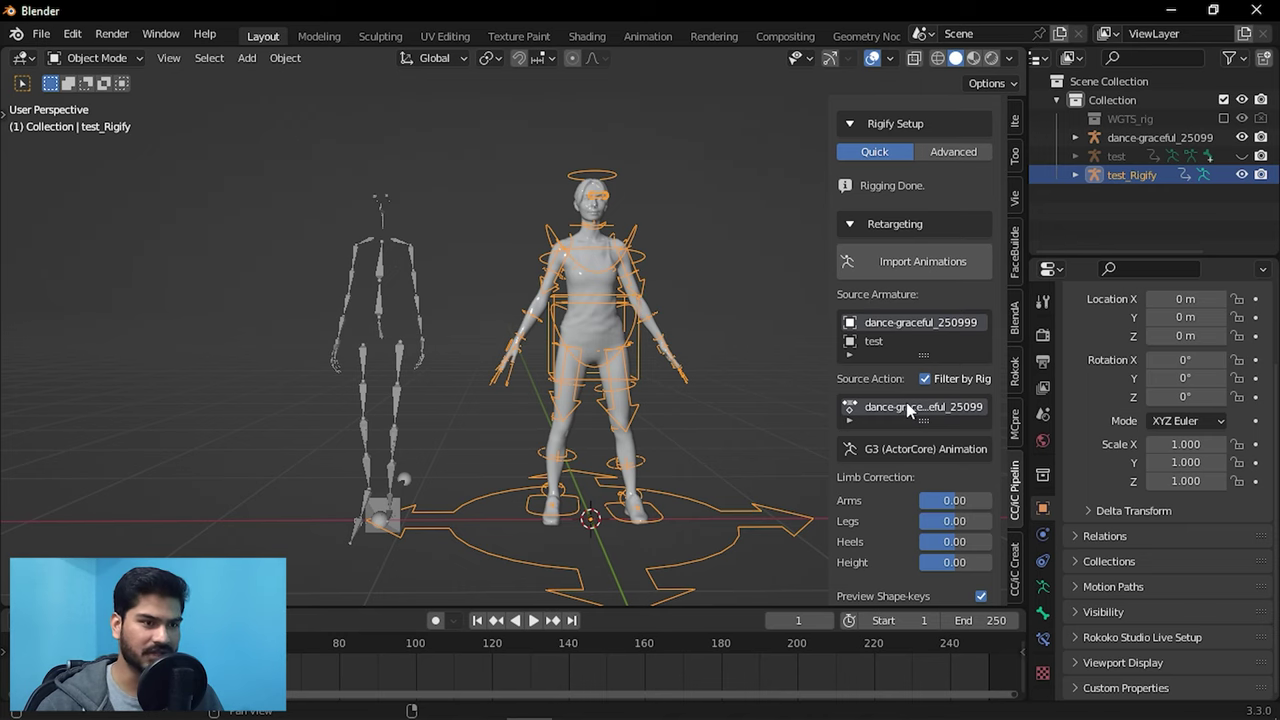
scroll(906, 402, "down", 2)
scroll(895, 370, "down", 2)
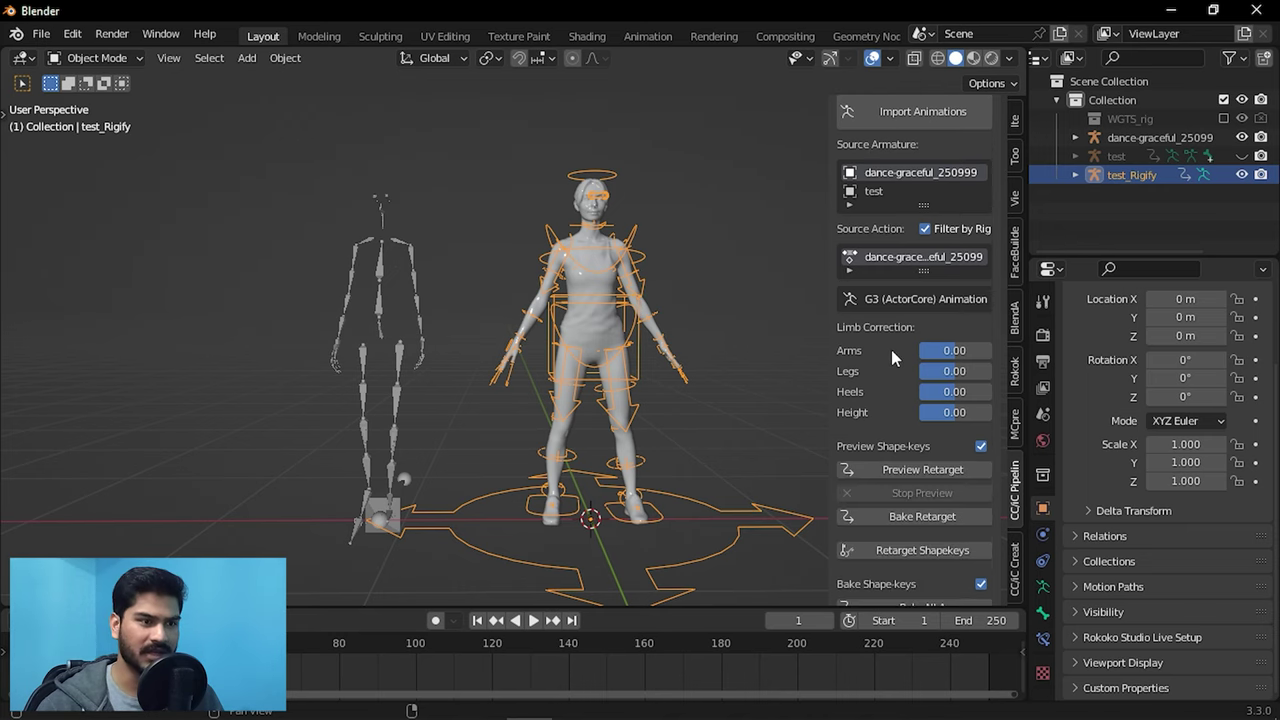
- Preview the dance retargeted onto test_Rigify and play it with overlays toggled
left_click(914, 471)
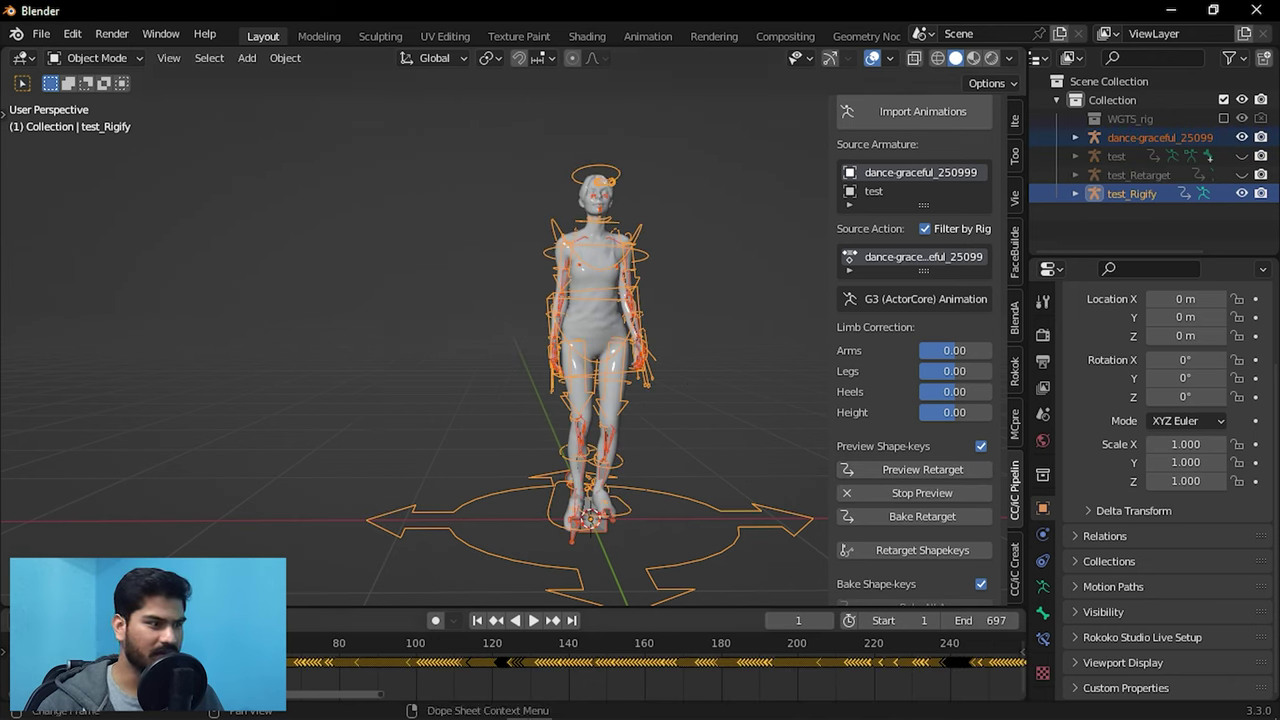
key("space")
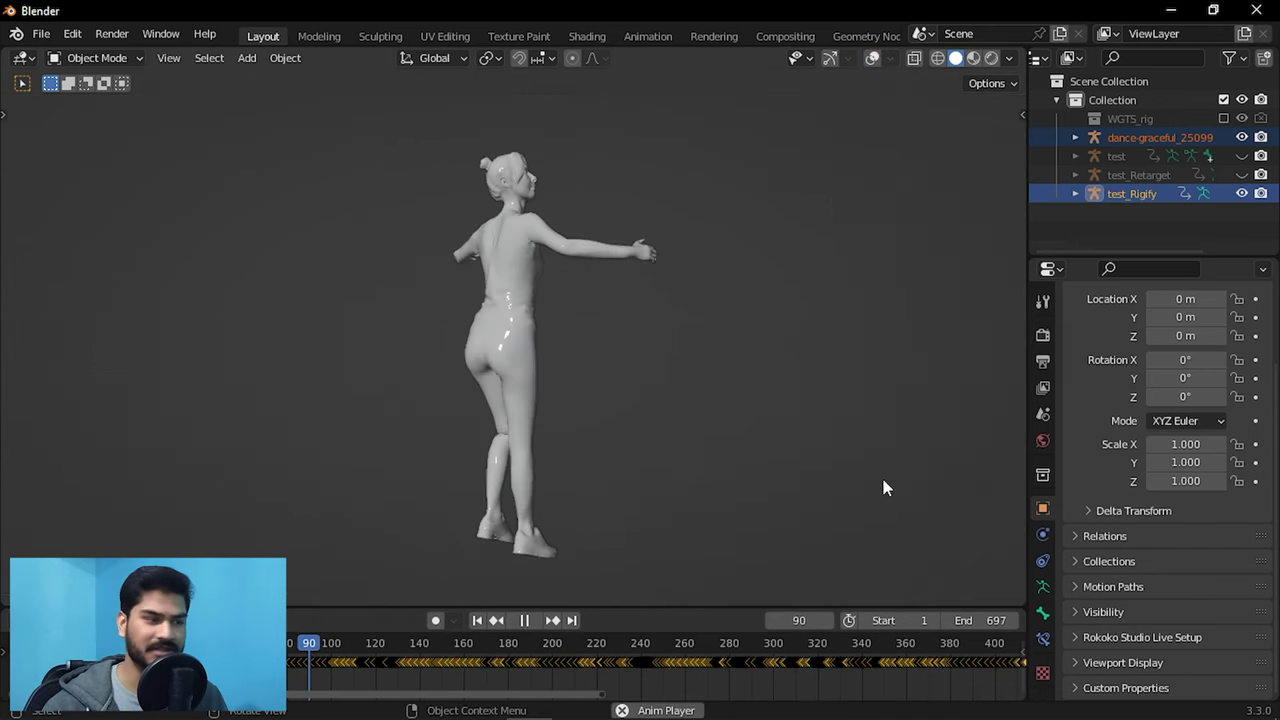
key("shift+alt+z")
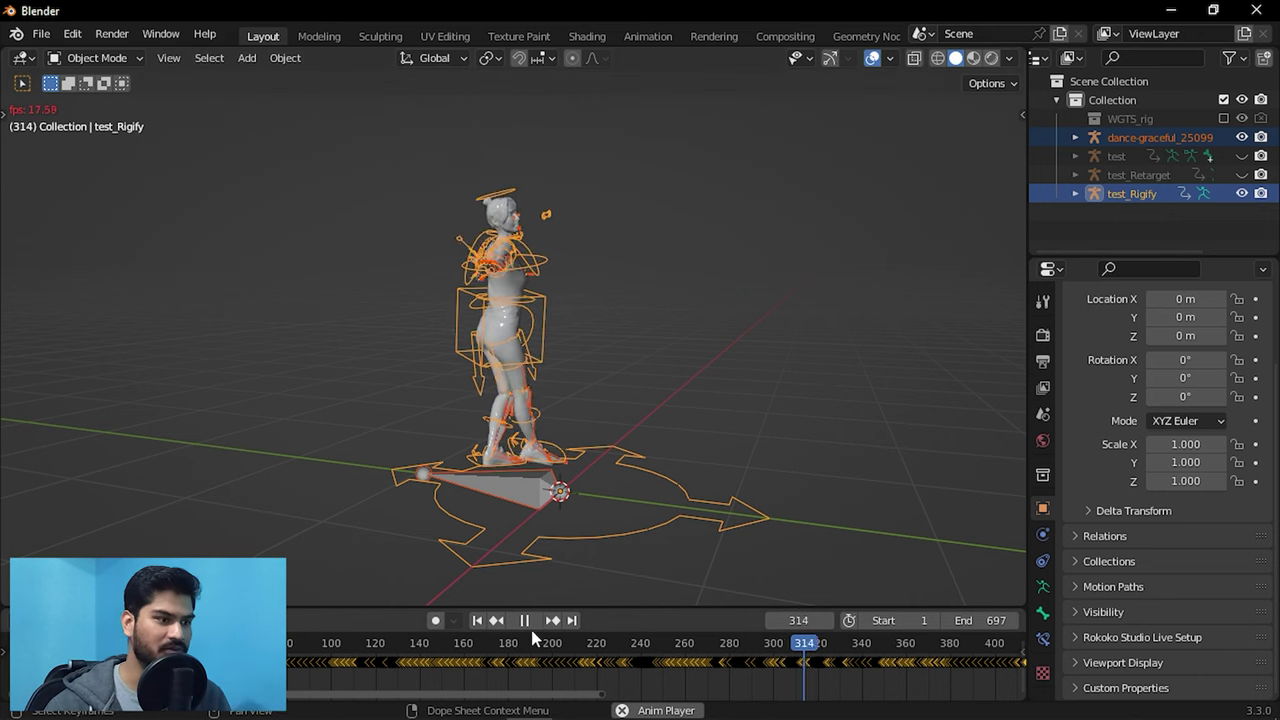
- Set playback Sync to Frame Dropping, replay the dance and hide viewport overlays
key("space")
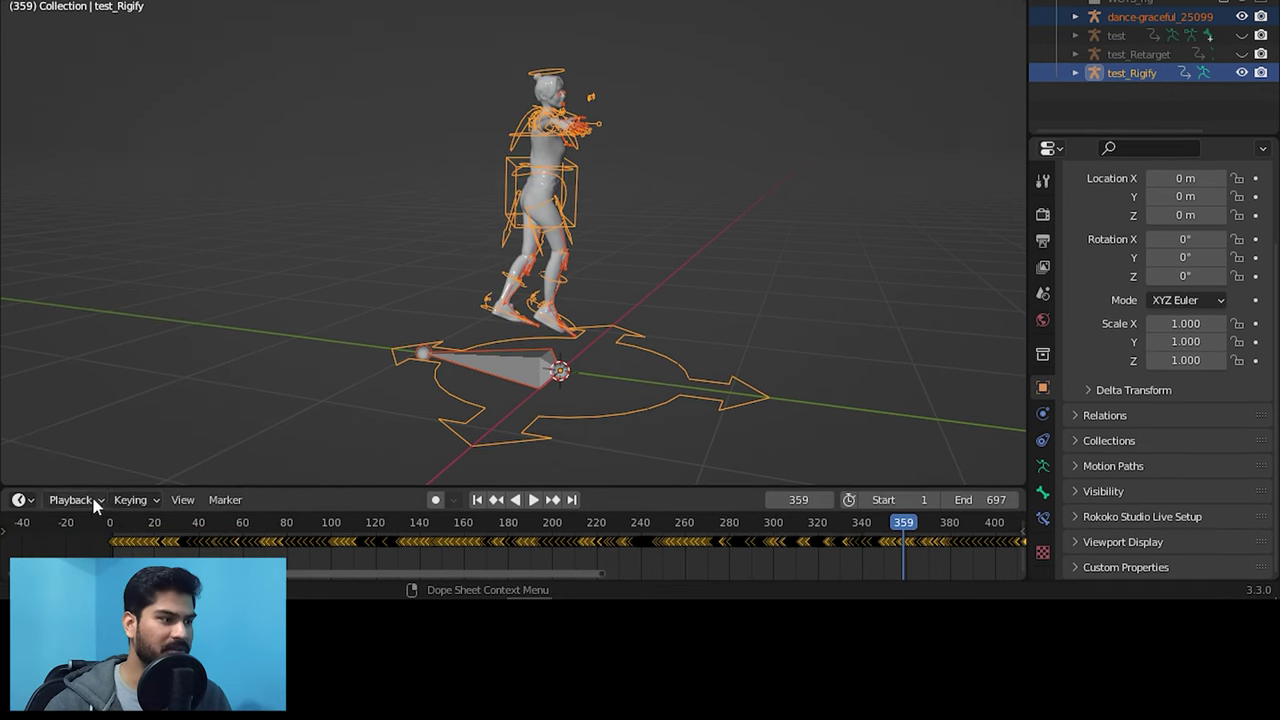
left_click(72, 500)
left_click(177, 155)
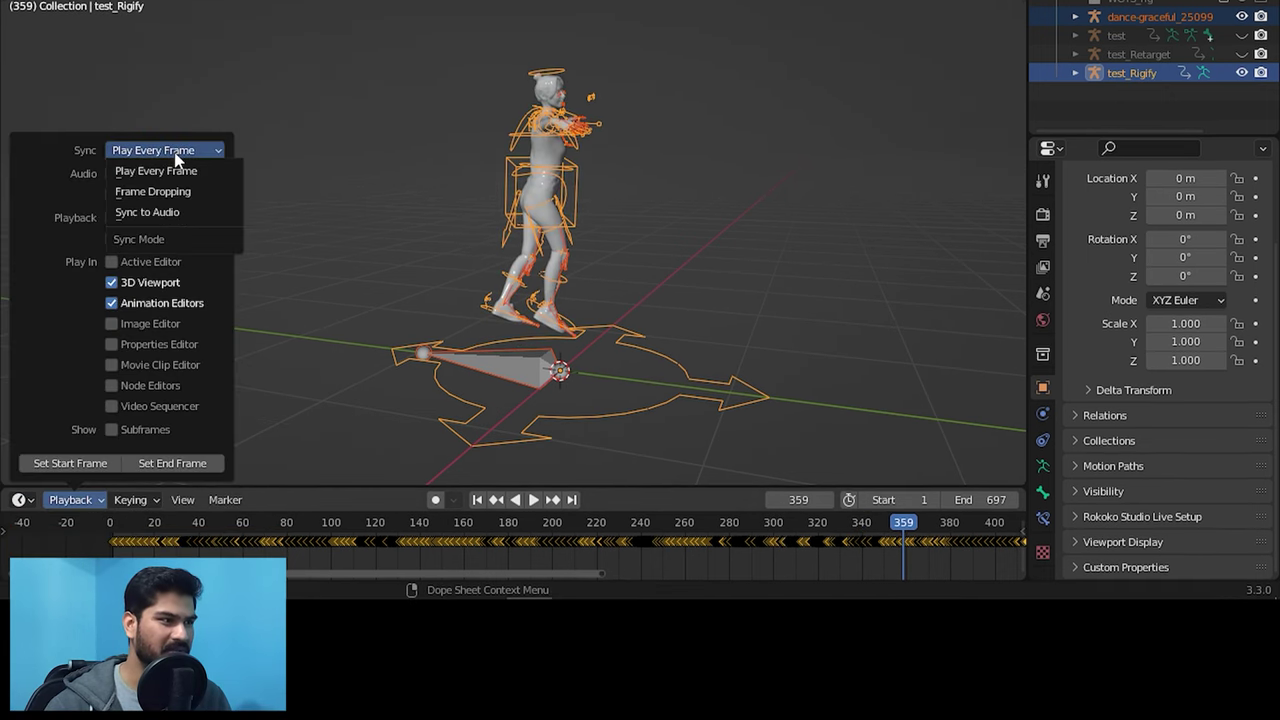
left_click(152, 191)
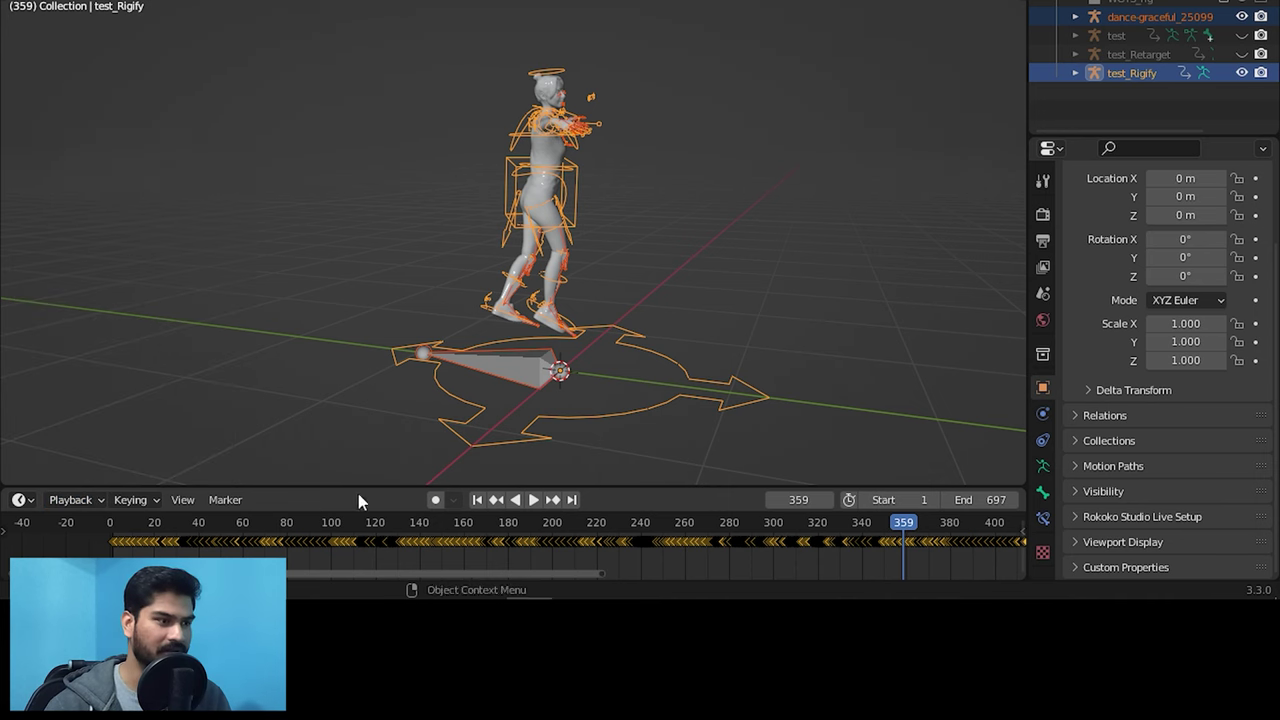
key("space")
left_click(872, 58)
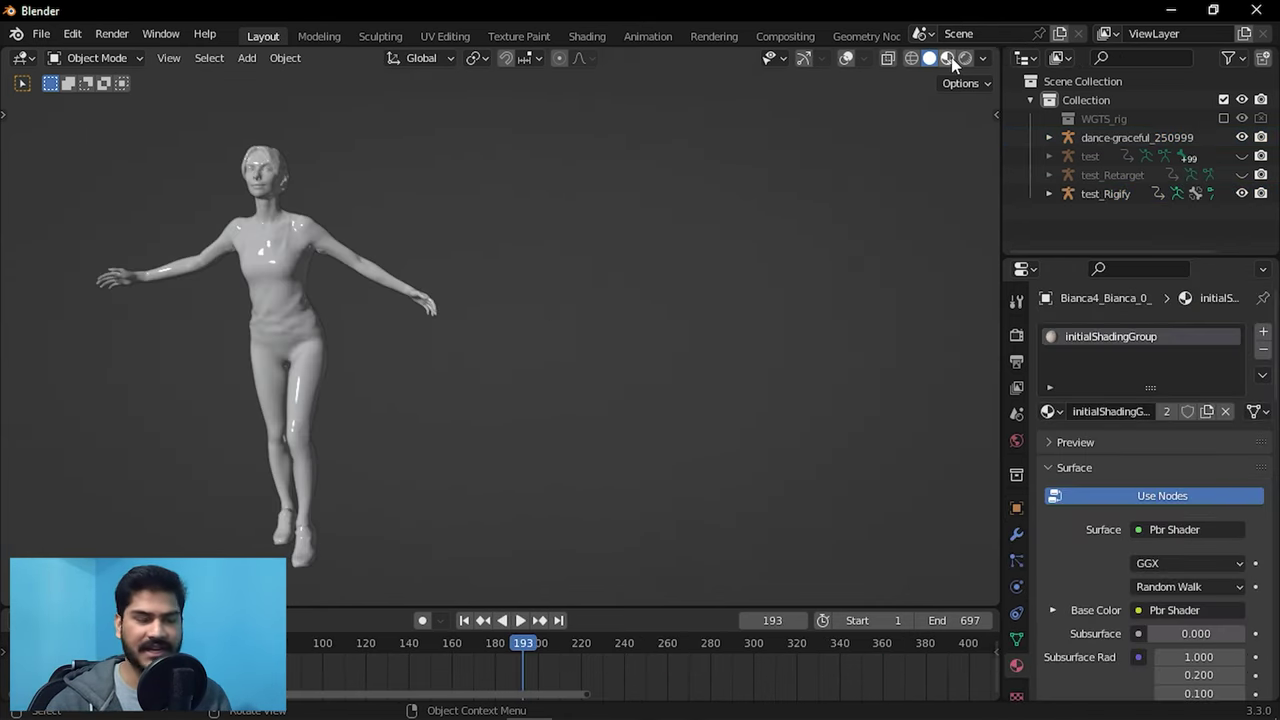
- Switch to Material Preview shading and play Bianca's textured dance
left_click(947, 58)
key("space")
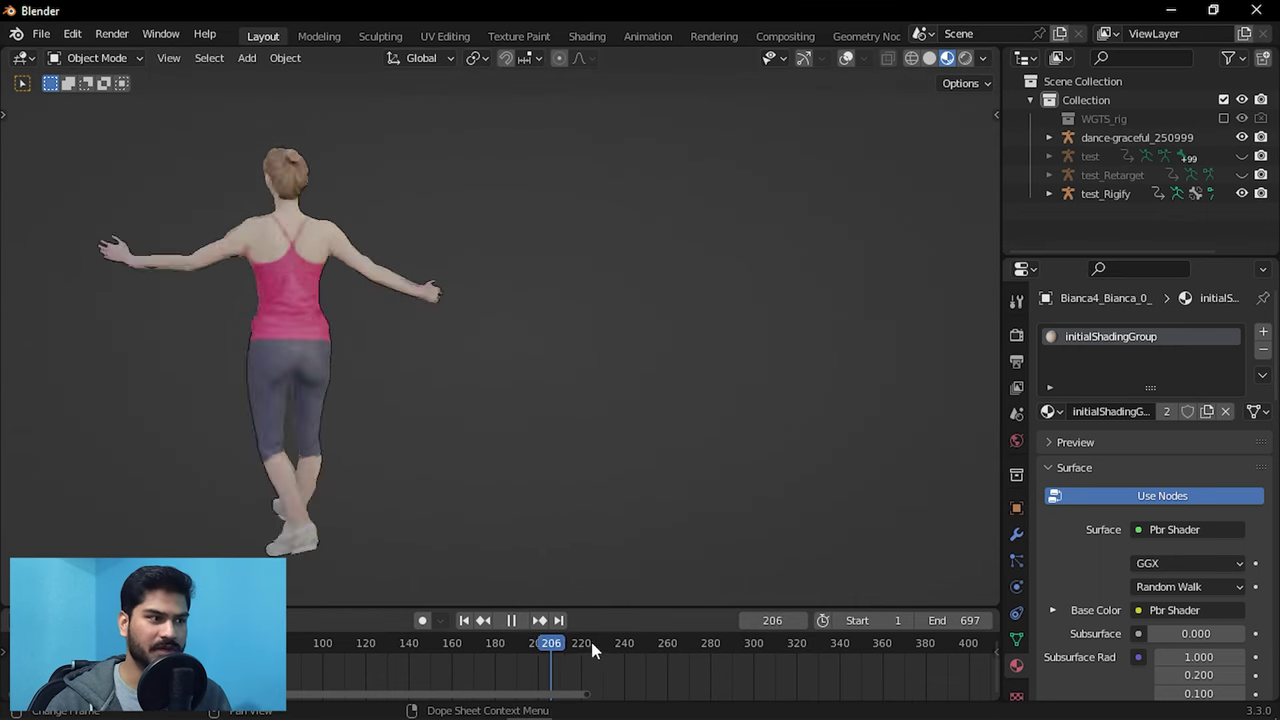